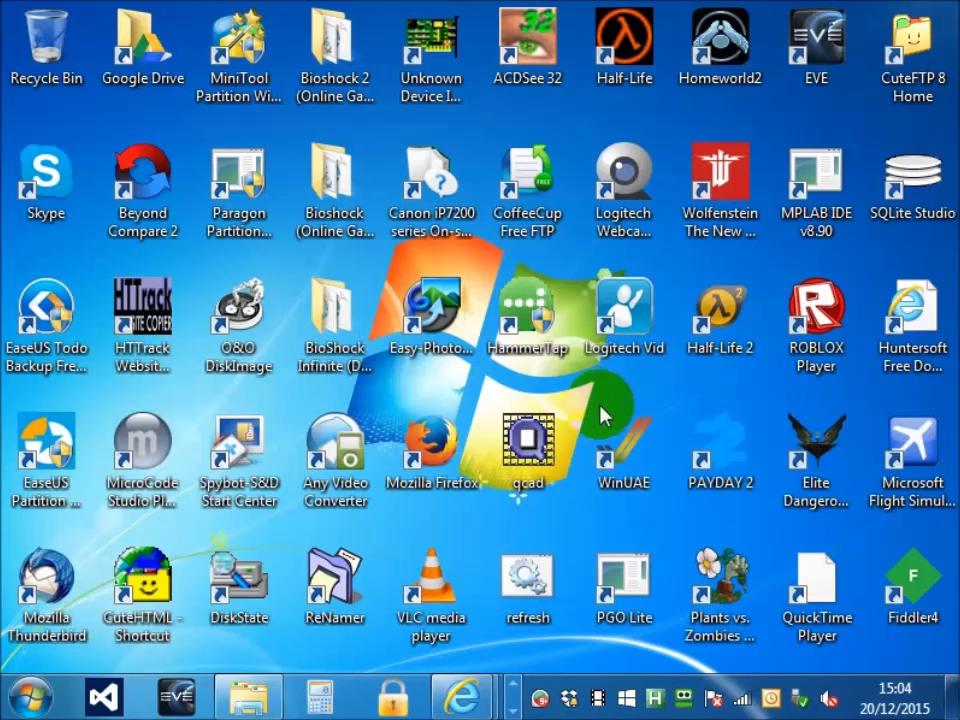
- Launch PG Offline 4 and sign in with the Yahoo Groups user name and password
key(super)
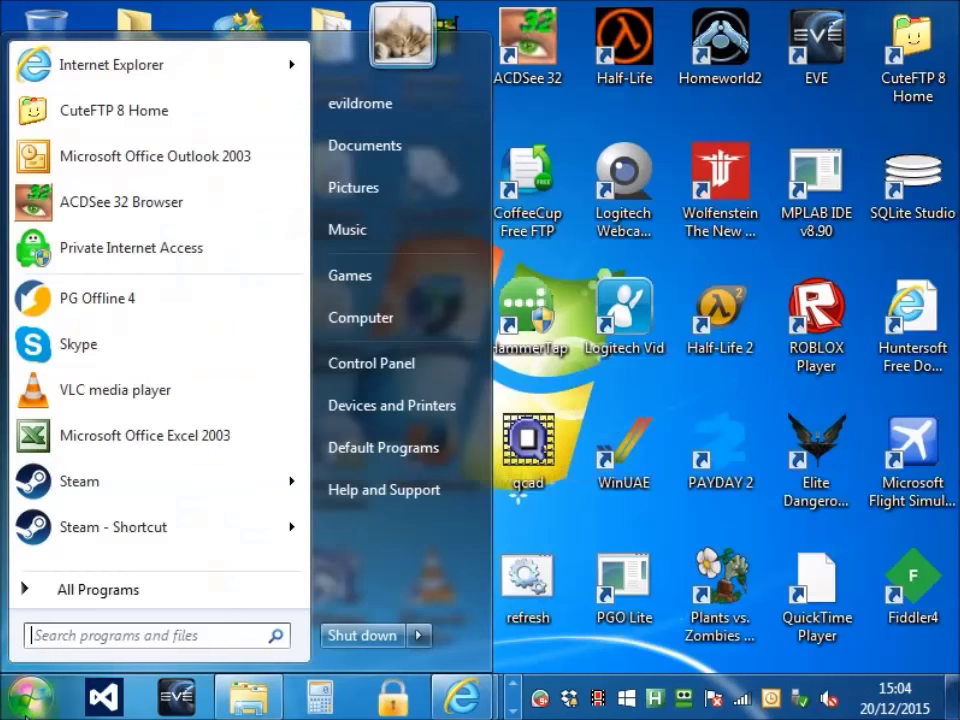
click(152, 308)
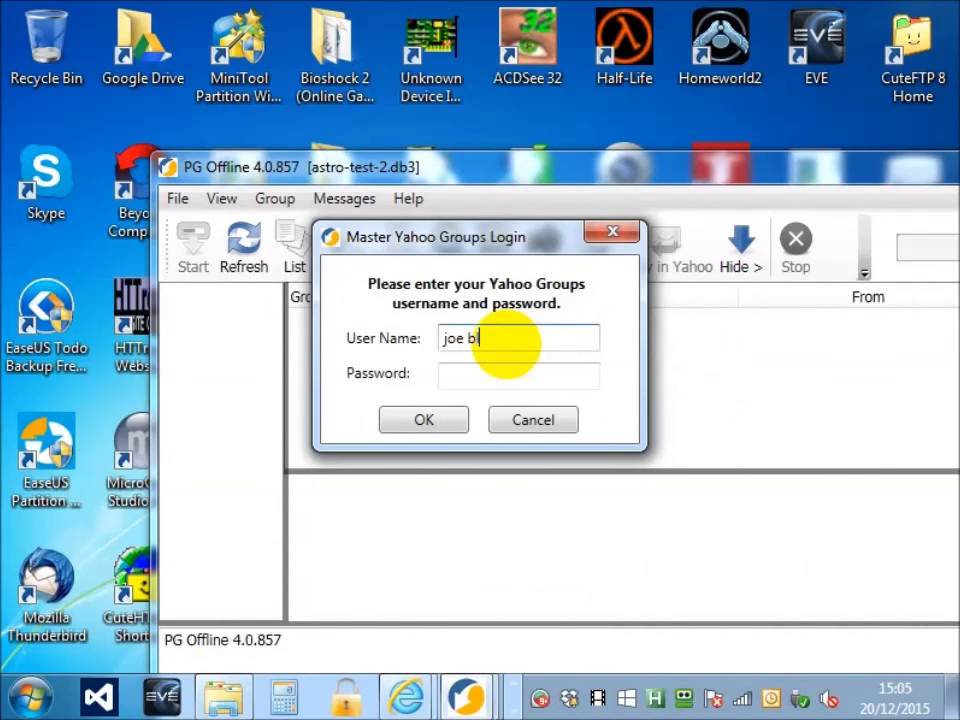
text(s)
key(Tab)
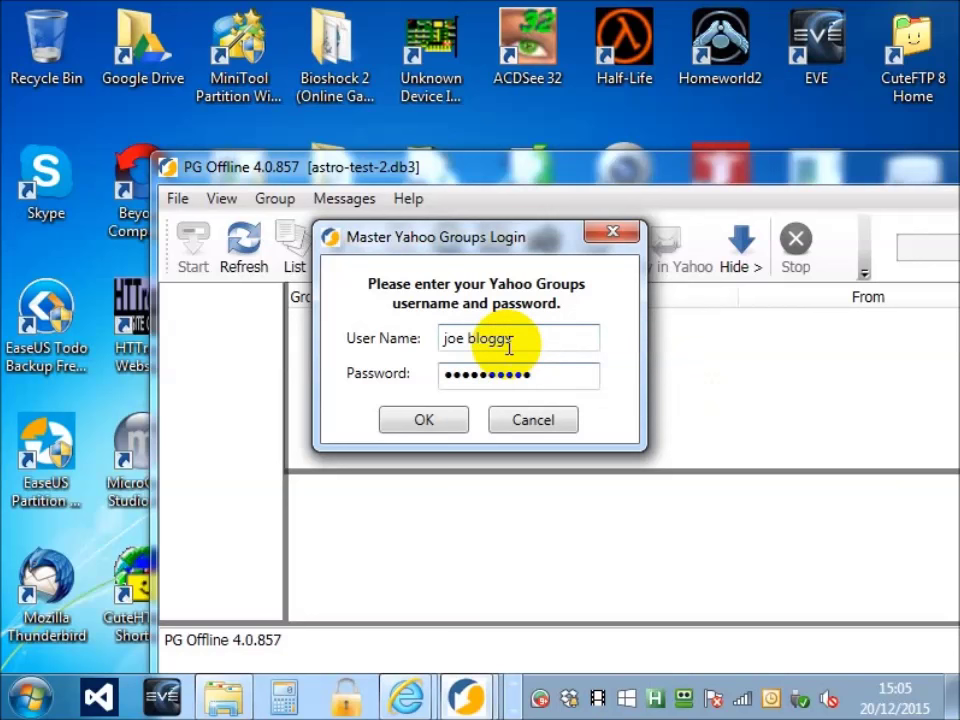
click(437, 426)
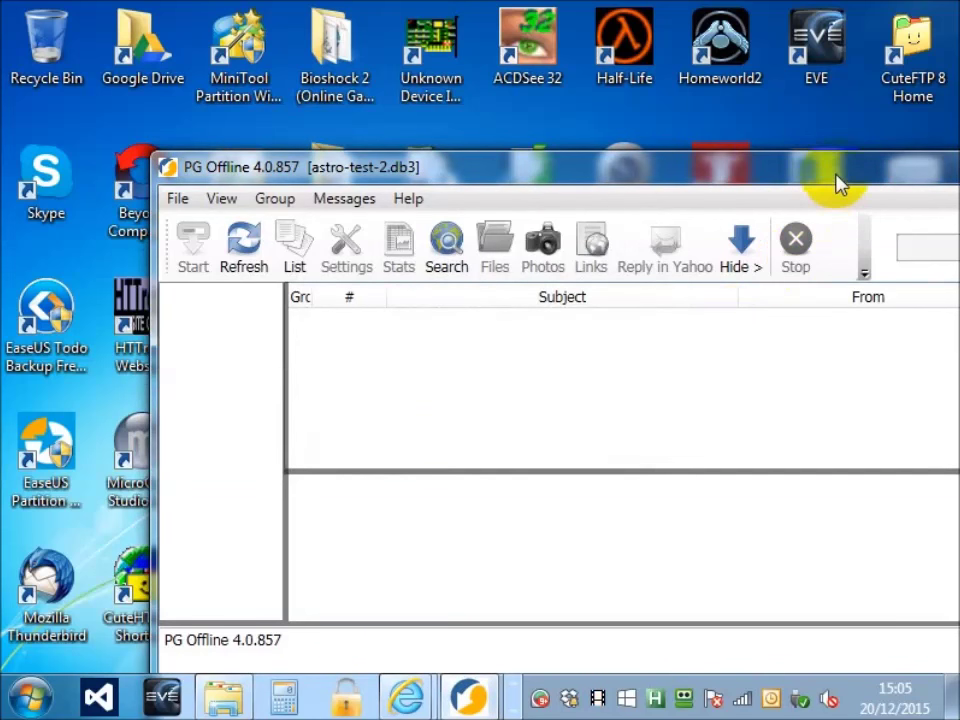
- Maximize the window and add LX200-Classic and LX200GPS from the account's group list to the selected groups
drag(836, 182, 677, 198)
click(884, 180)
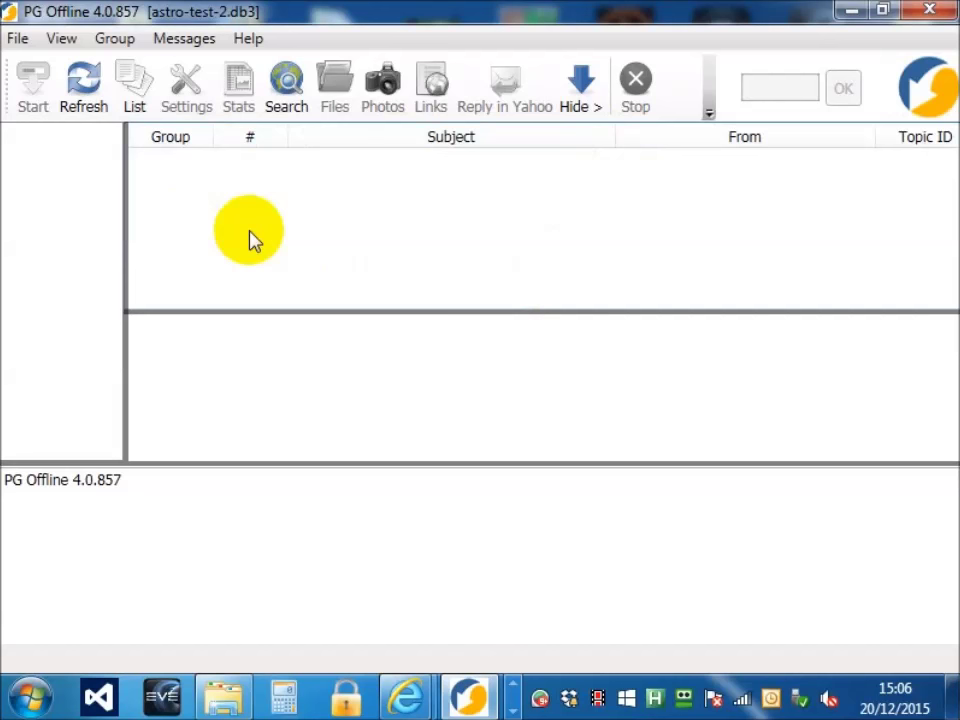
click(135, 100)
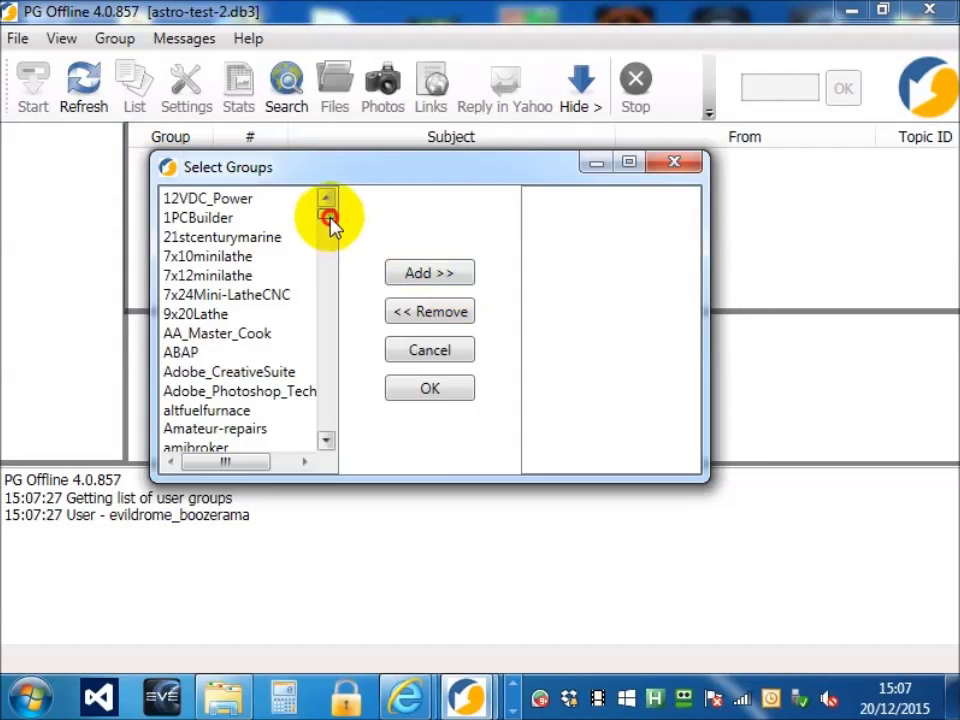
drag(330, 222, 326, 340)
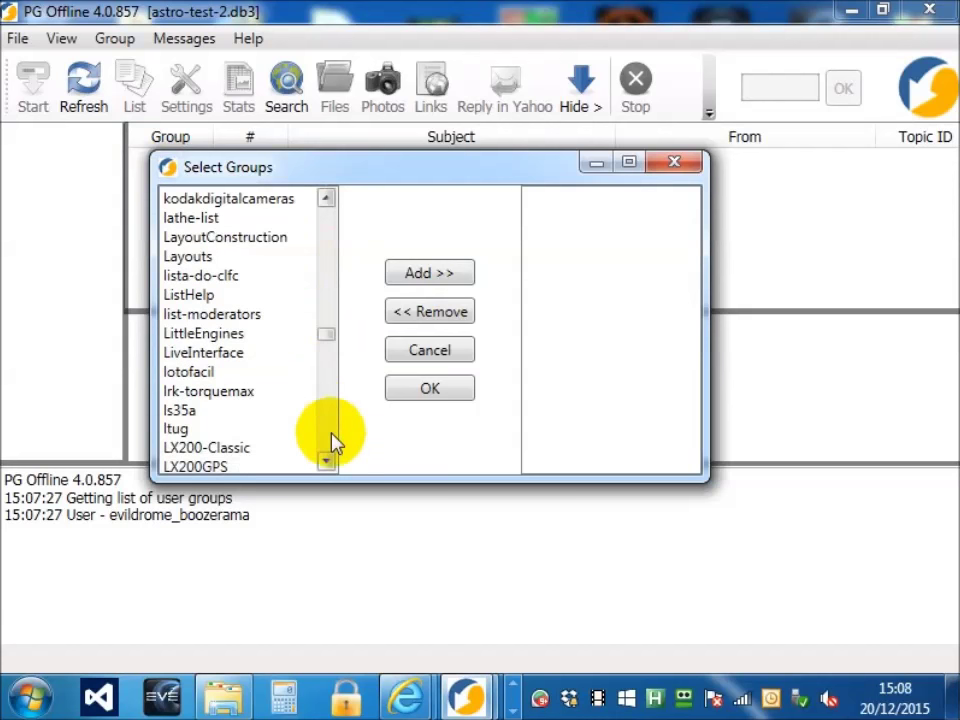
click(260, 450)
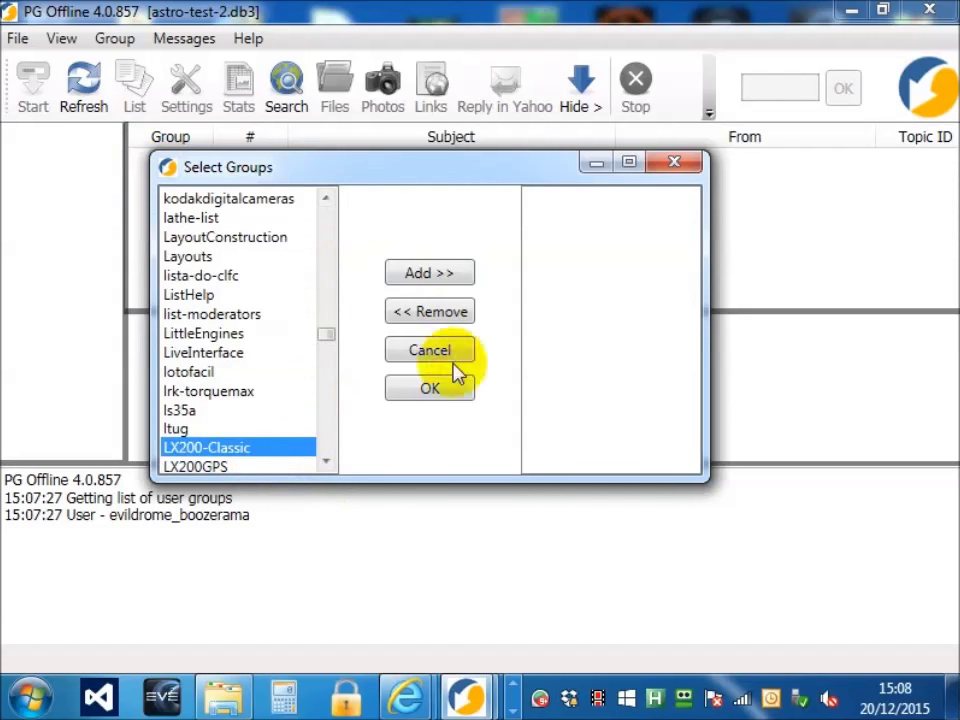
click(462, 278)
click(196, 447)
click(440, 279)
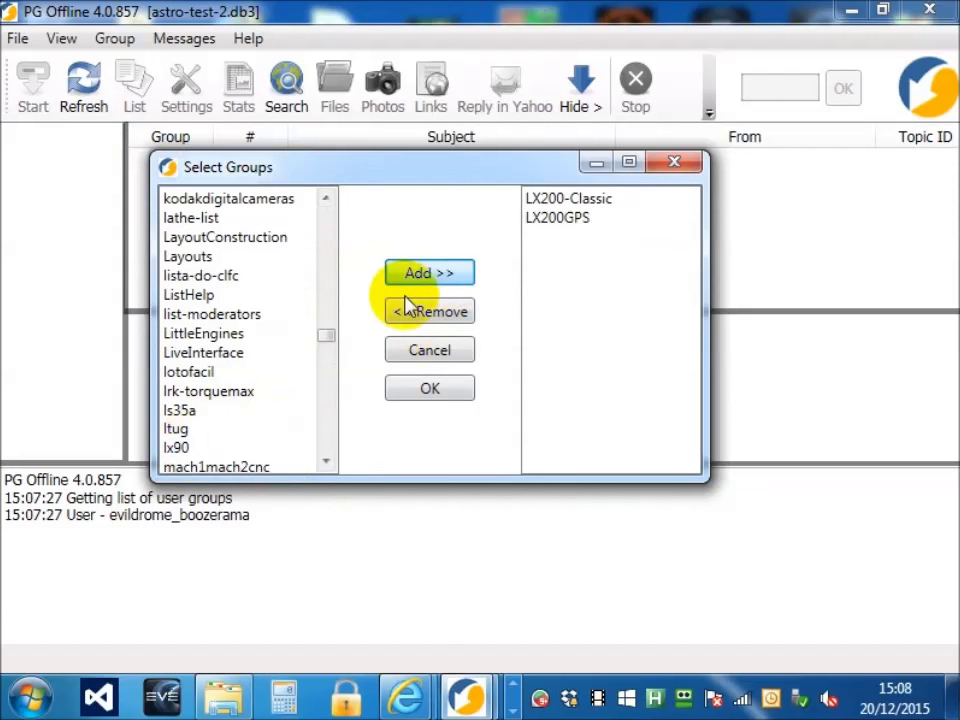
- Add Quadri-Figures-Group to the selected groups and confirm the selection
click(325, 406)
click(325, 406)
click(325, 404)
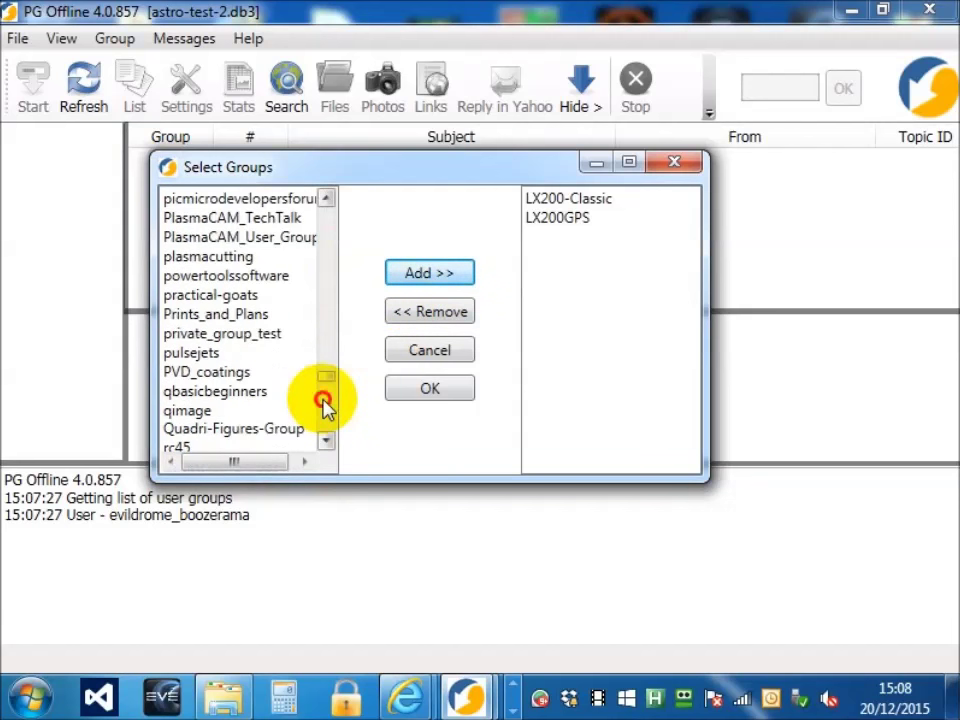
click(311, 428)
click(444, 276)
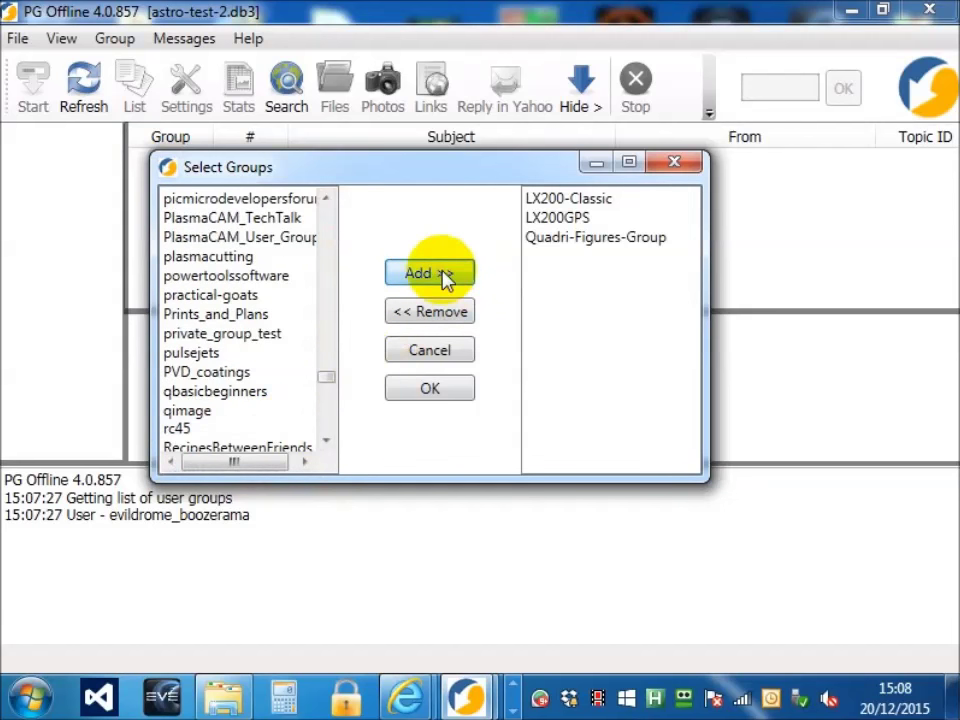
click(424, 390)
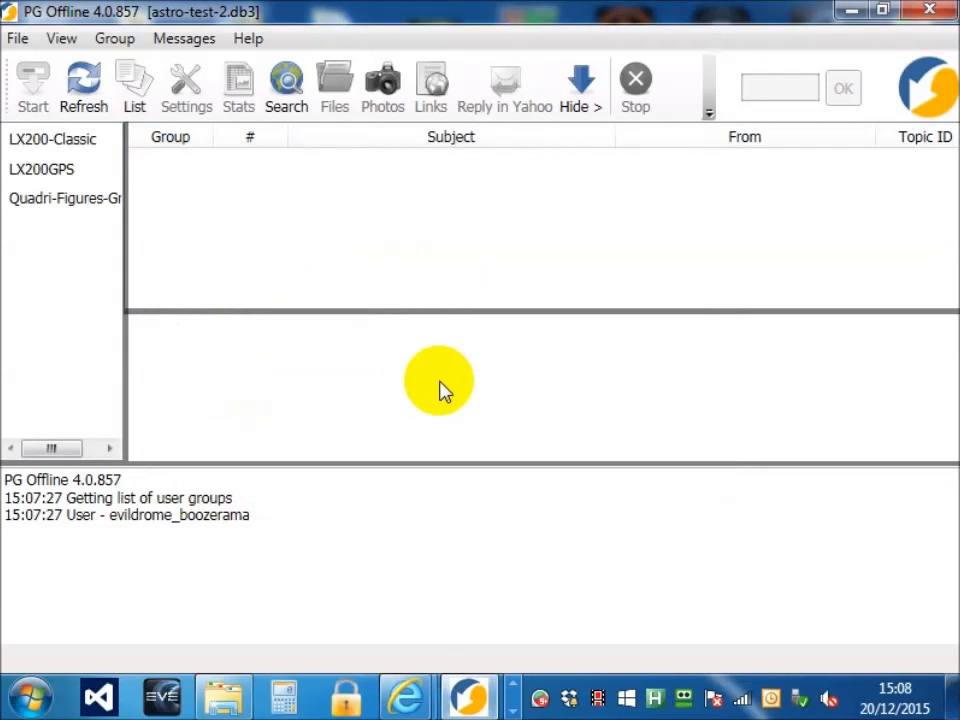
- Widen the group list and start downloading the messages of the LX200-Classic group
drag(124, 285, 172, 282)
click(25, 140)
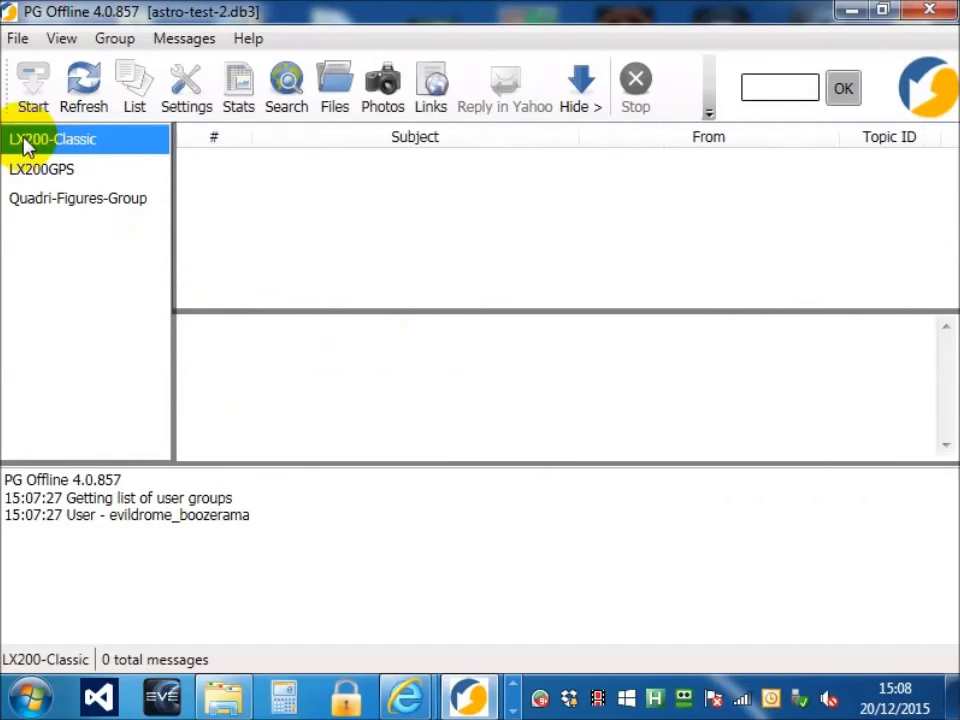
click(29, 70)
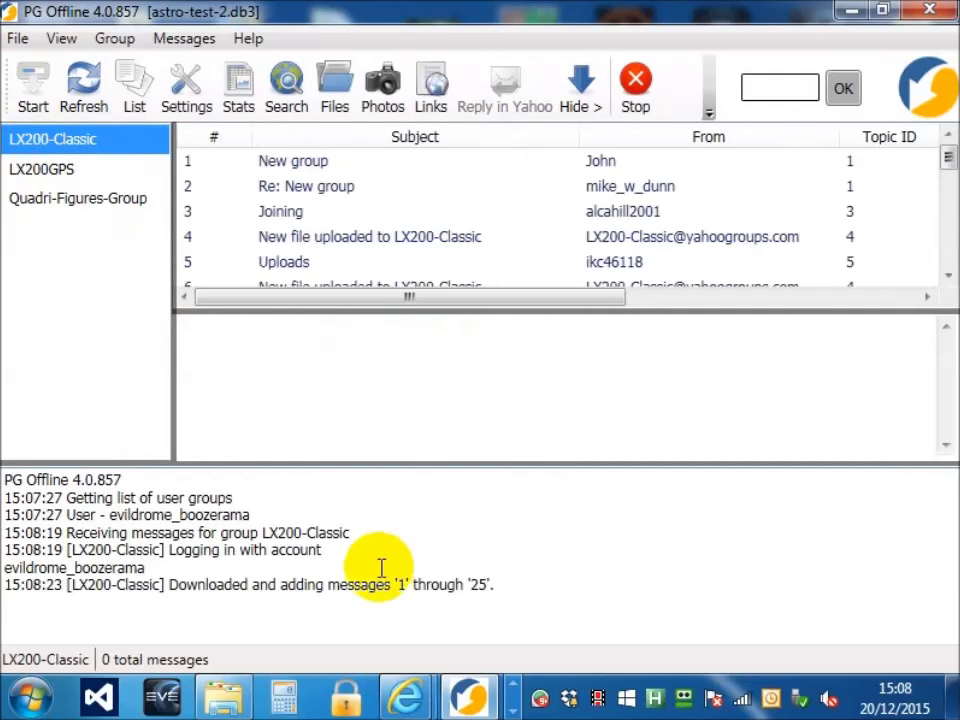
- Enlarge the message list and the message preview by shrinking the log area, and look through the downloaded LX200-Classic messages
drag(641, 313, 645, 379)
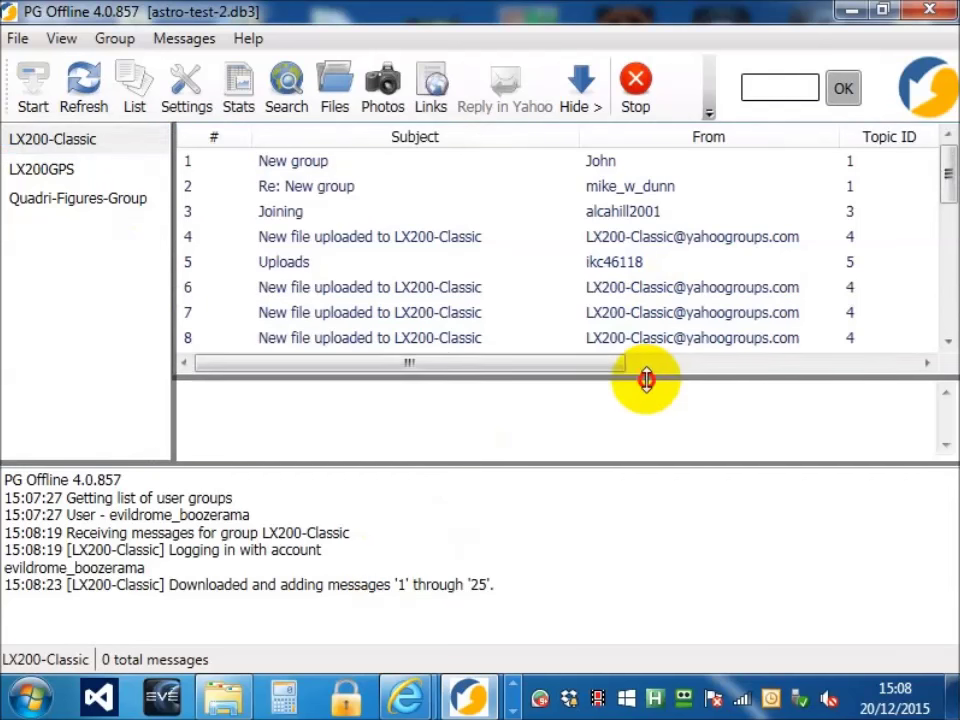
drag(645, 466, 653, 541)
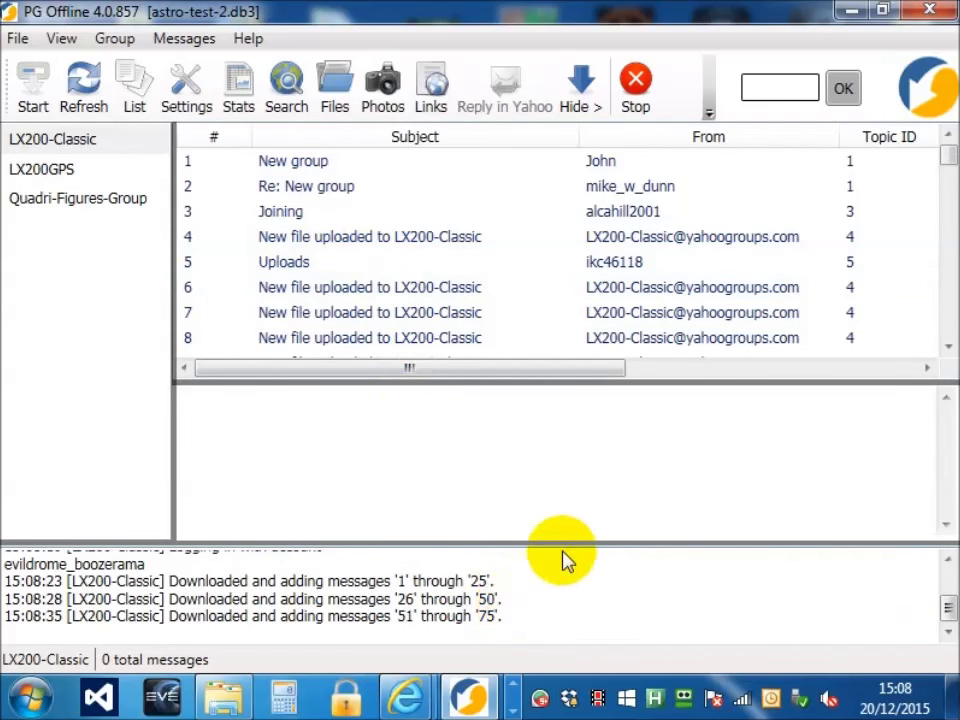
drag(572, 542, 606, 456)
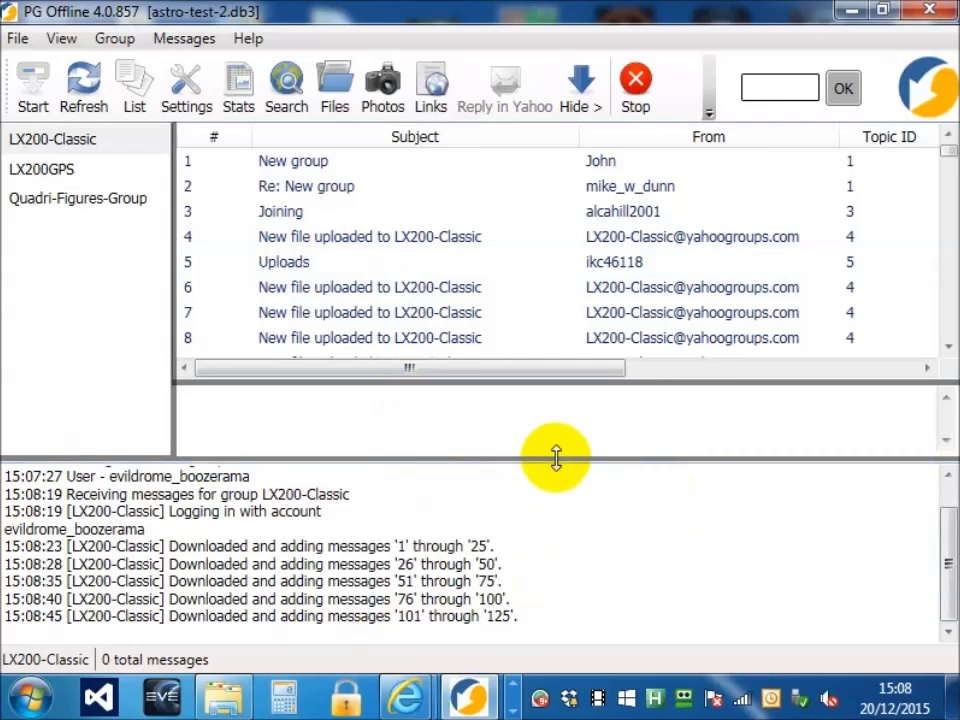
drag(554, 457, 559, 585)
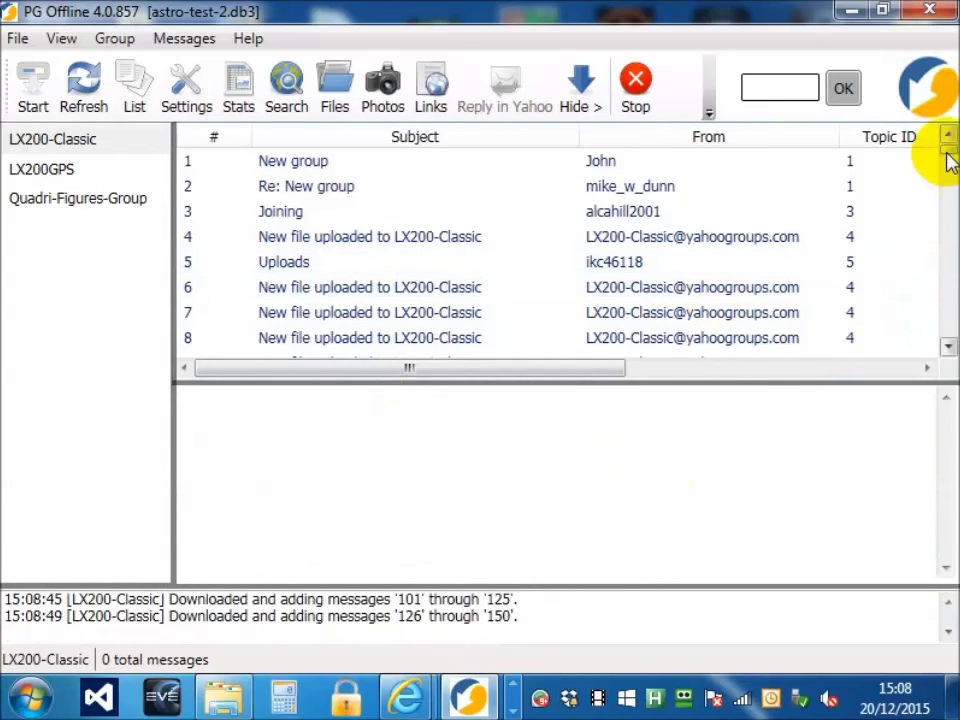
drag(947, 150, 944, 345)
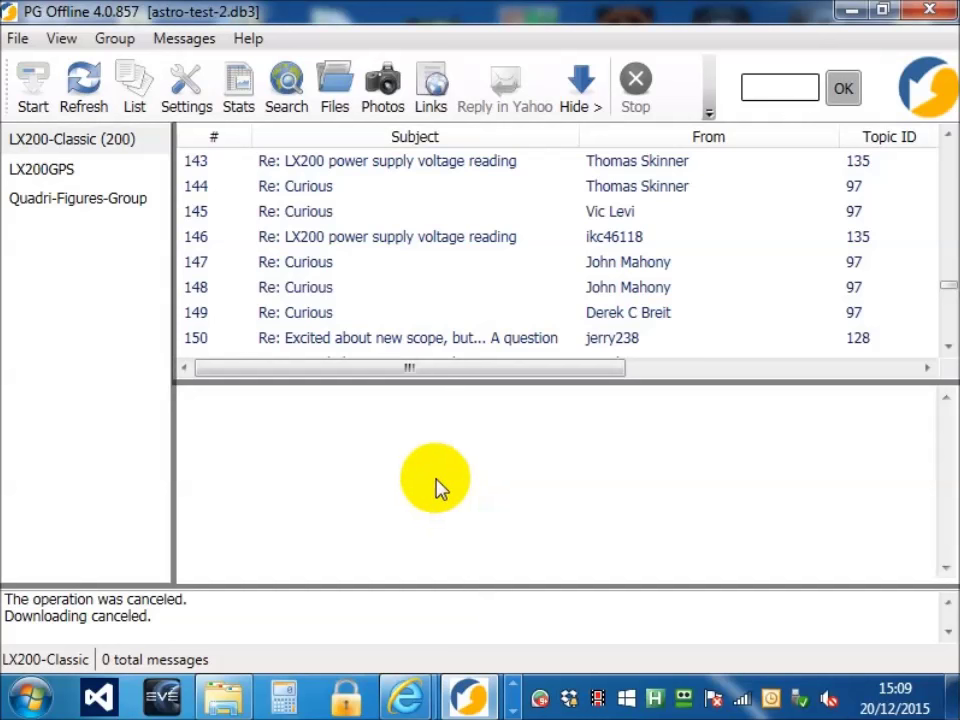
- Start an import from folder and load LX200-archive.pg4 from the PG Offline 4 folder as the source database
click(18, 40)
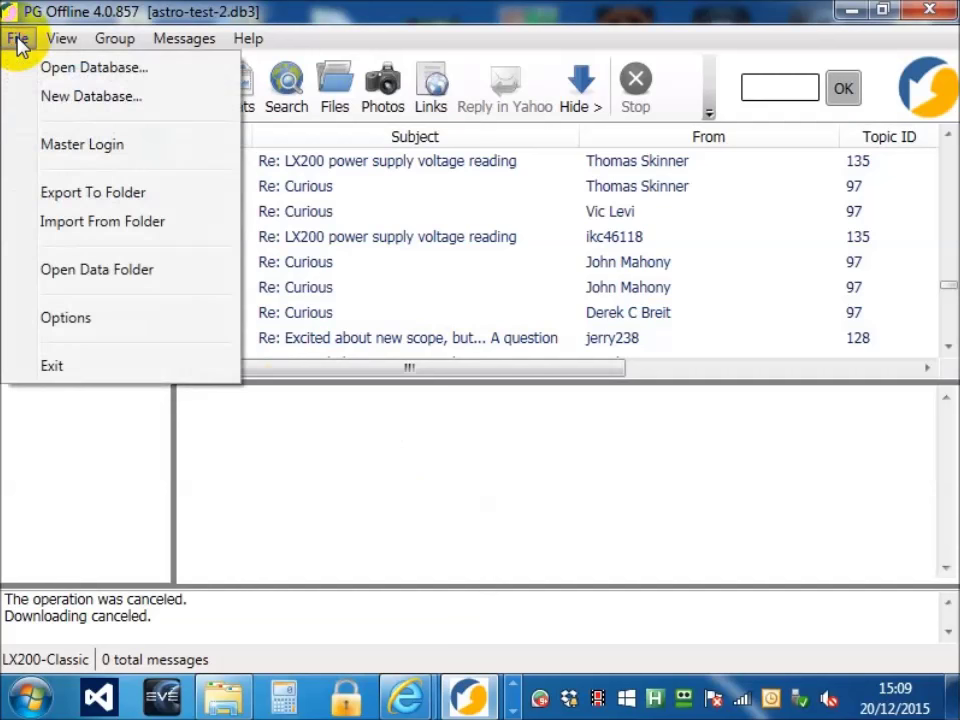
click(104, 222)
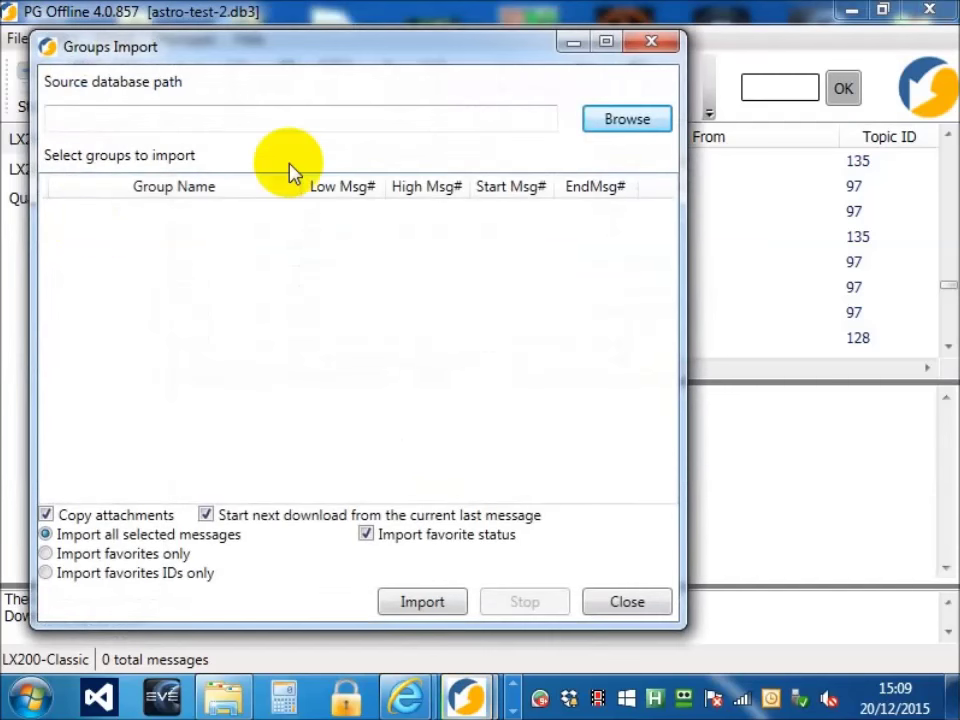
click(639, 118)
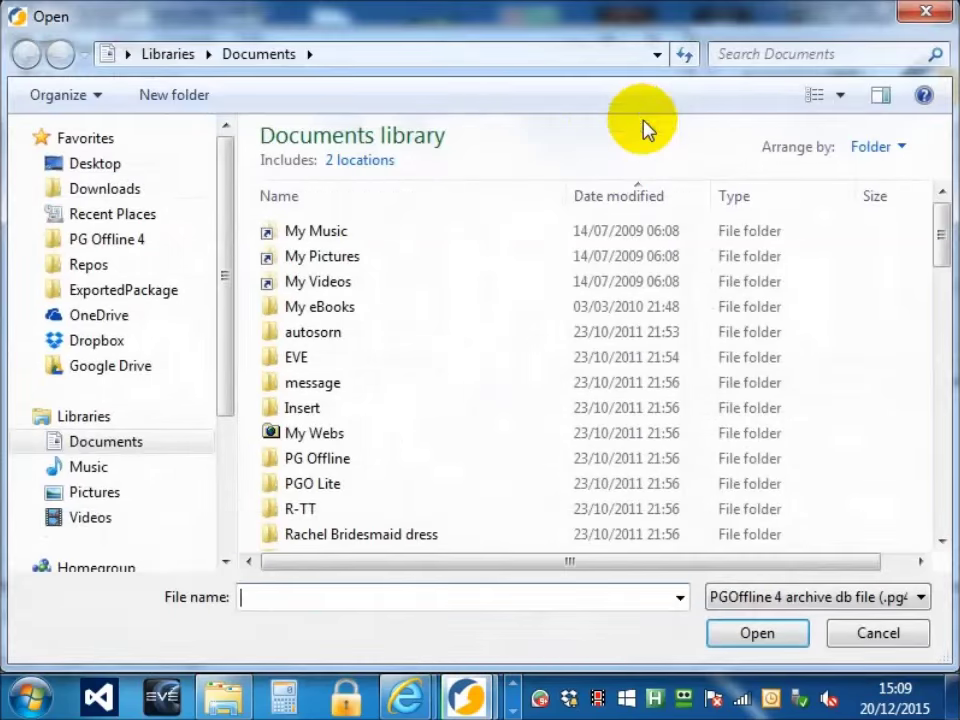
click(107, 239)
click(340, 222)
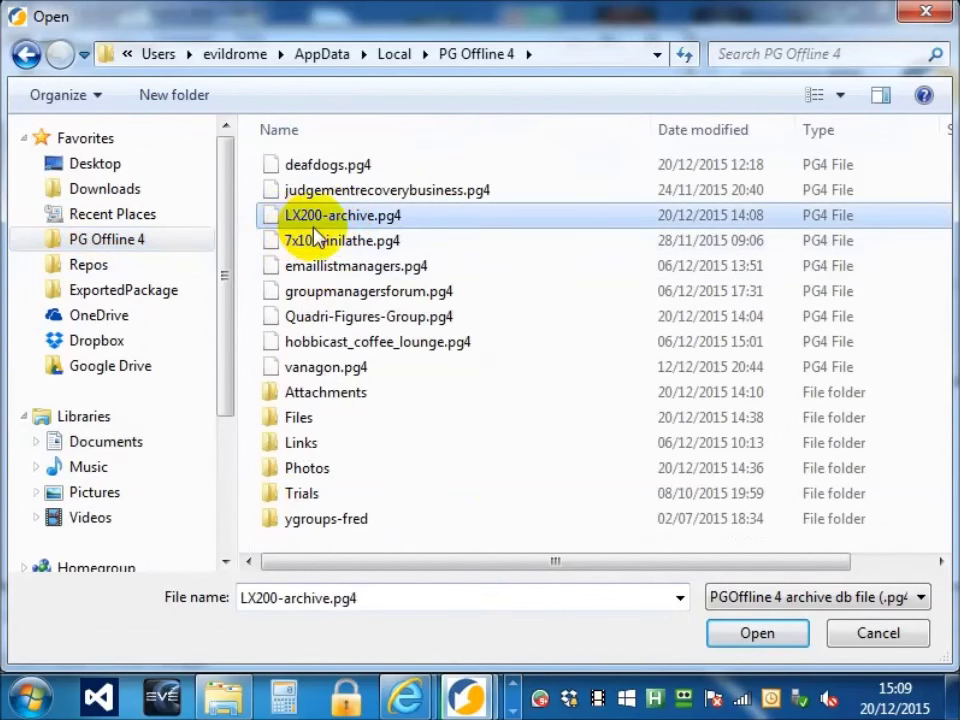
click(792, 638)
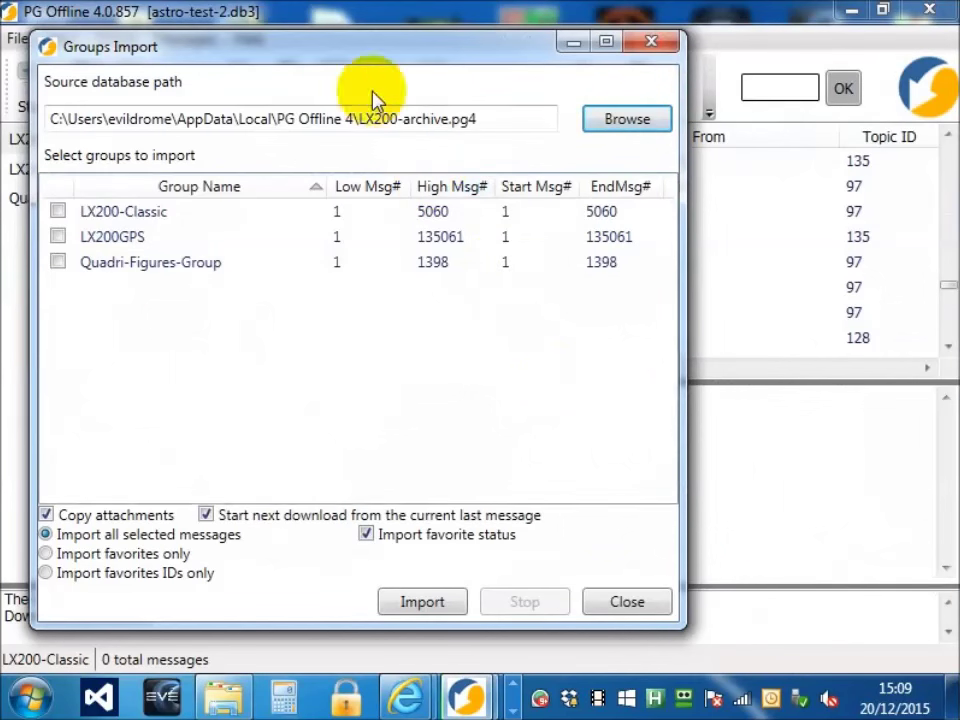
- Import all messages of LX200-Classic, LX200GPS and Quadri-Figures-Group from the archive and close the import dialog
drag(348, 47, 432, 24)
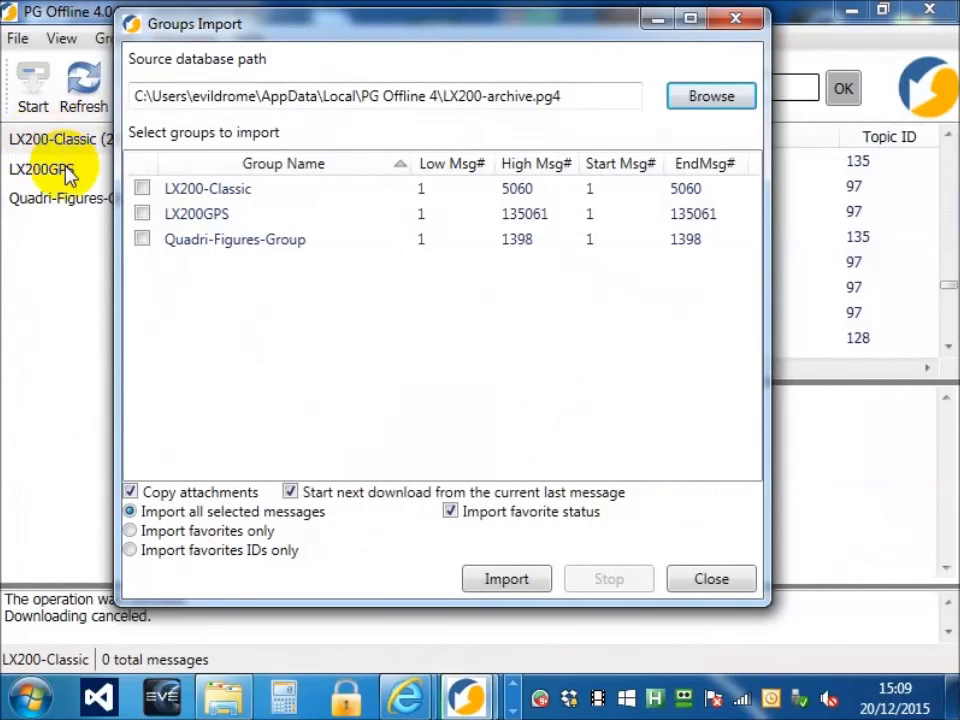
click(140, 190)
click(142, 214)
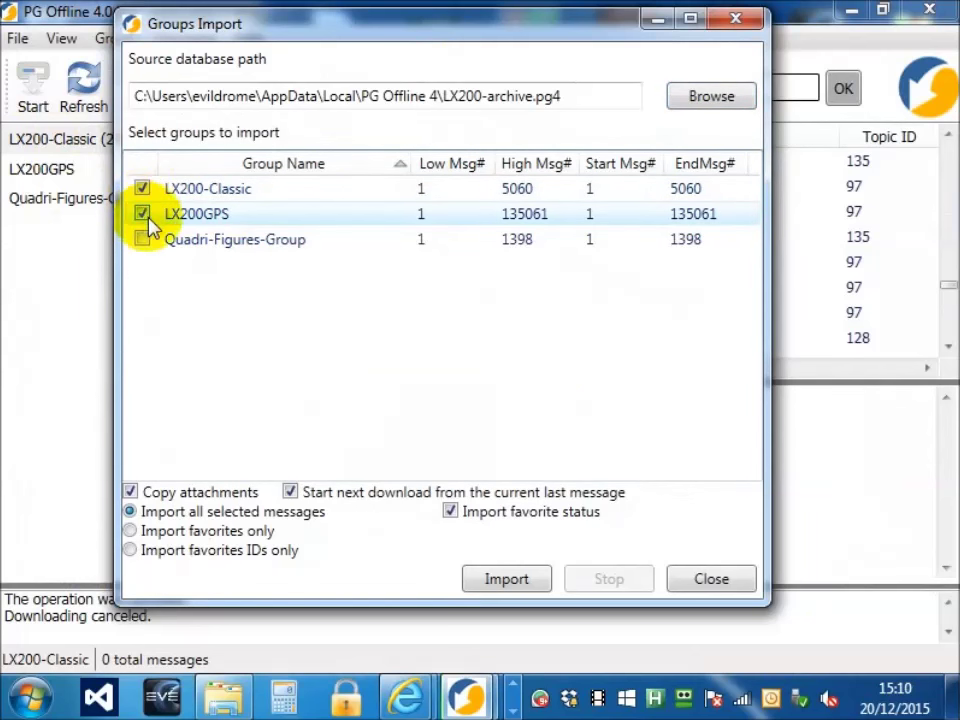
click(142, 240)
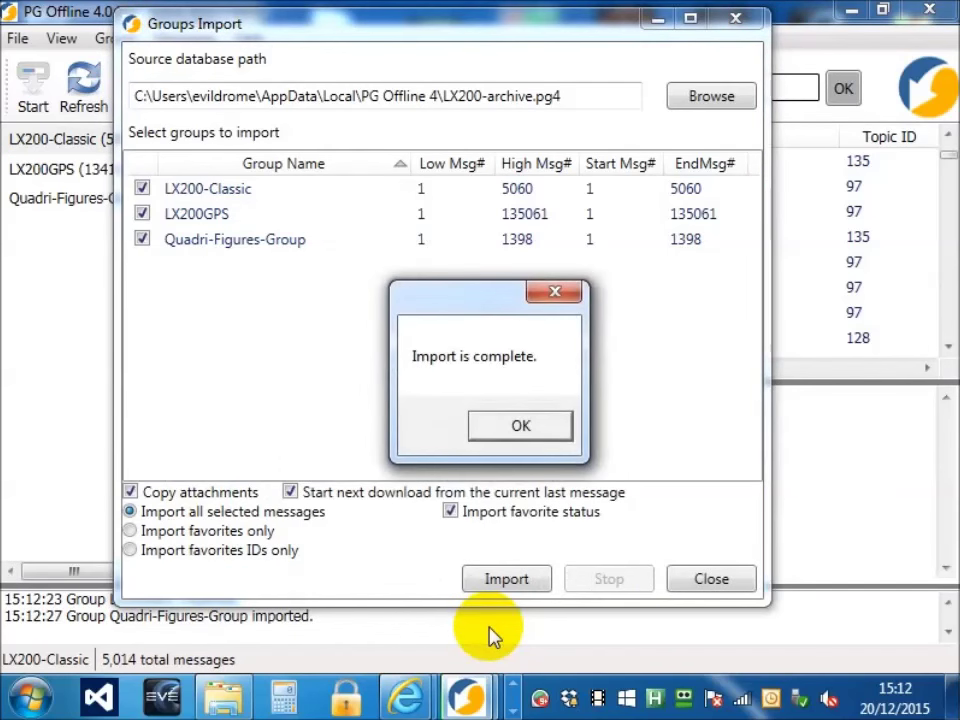
click(543, 424)
click(690, 577)
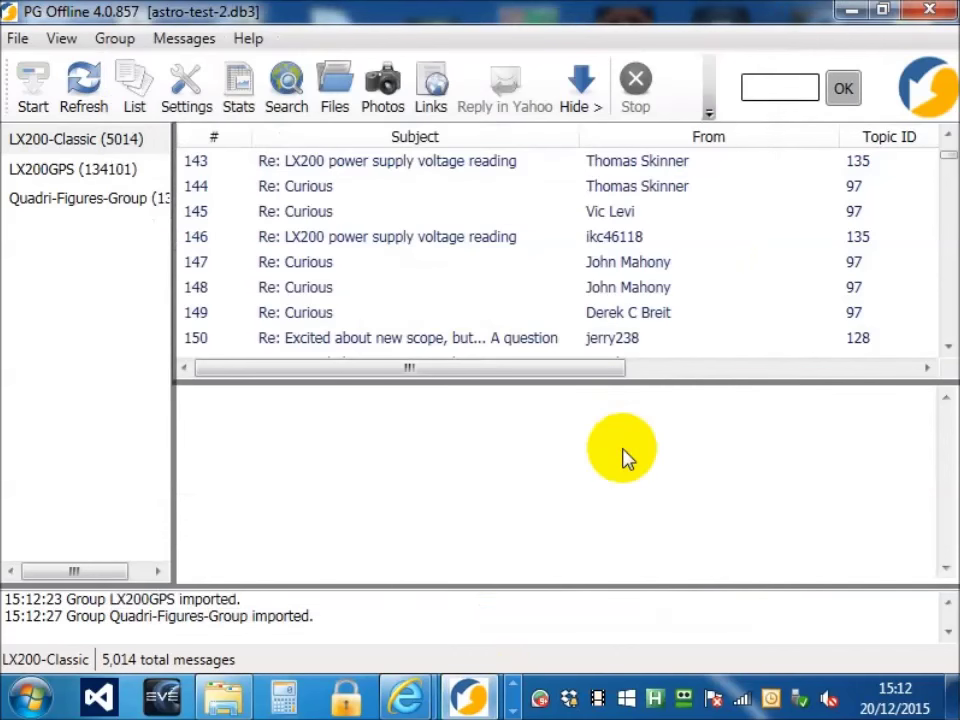
- Go to the end of the LX200-Classic messages and enlarge the message list by shrinking the group list and message preview
drag(948, 152, 948, 340)
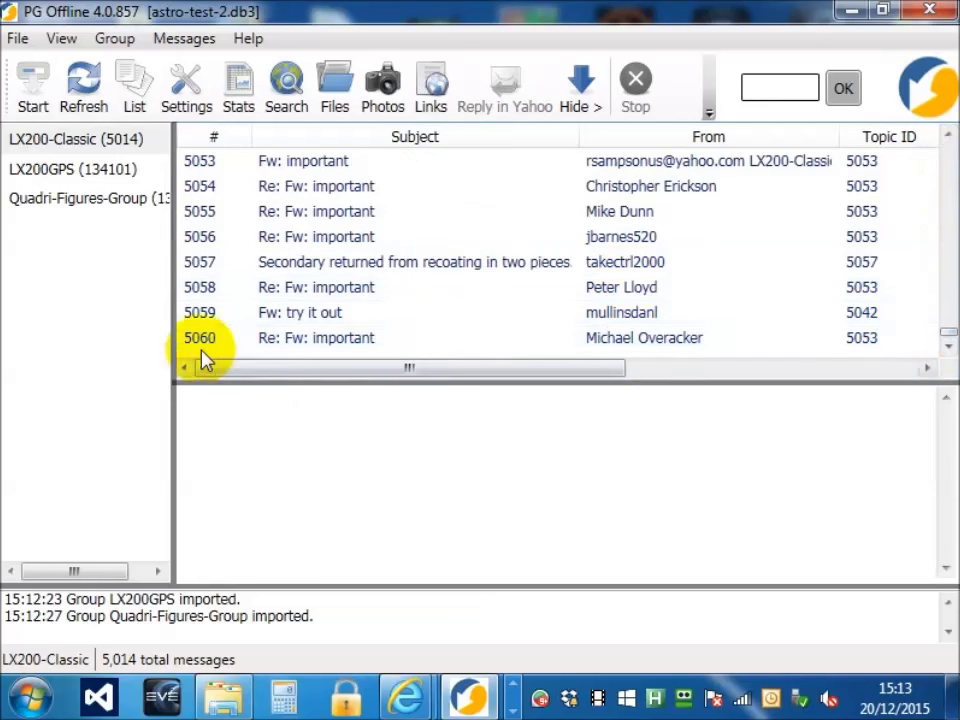
drag(172, 352, 81, 356)
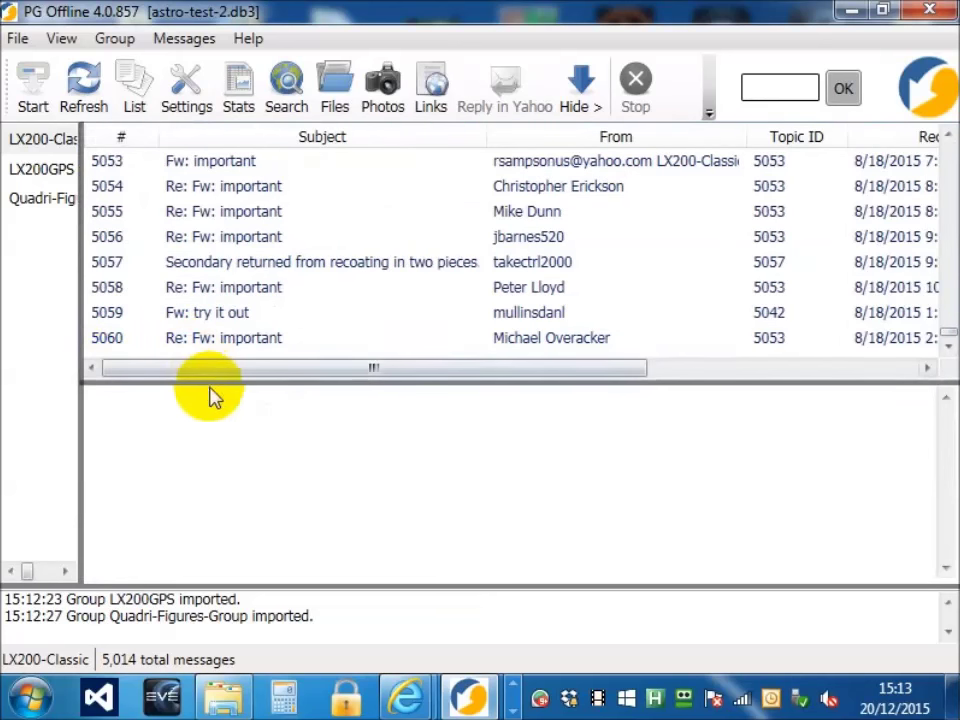
drag(217, 381, 200, 525)
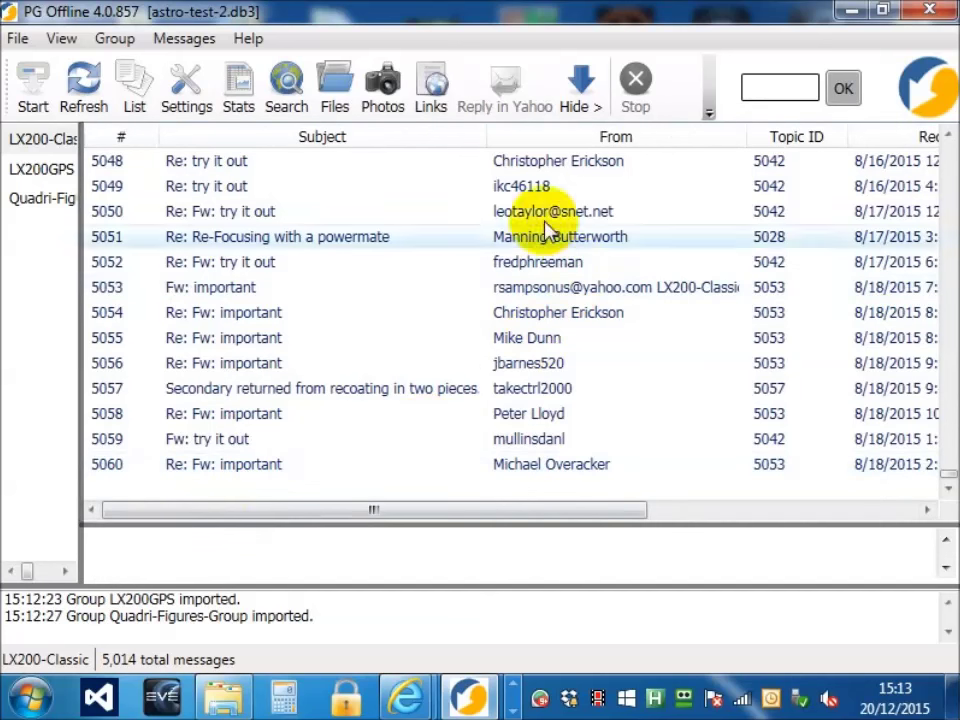
- Narrow the Subject, From, Received and Attachments columns of the message list so the Status column fits in view
drag(485, 139, 419, 160)
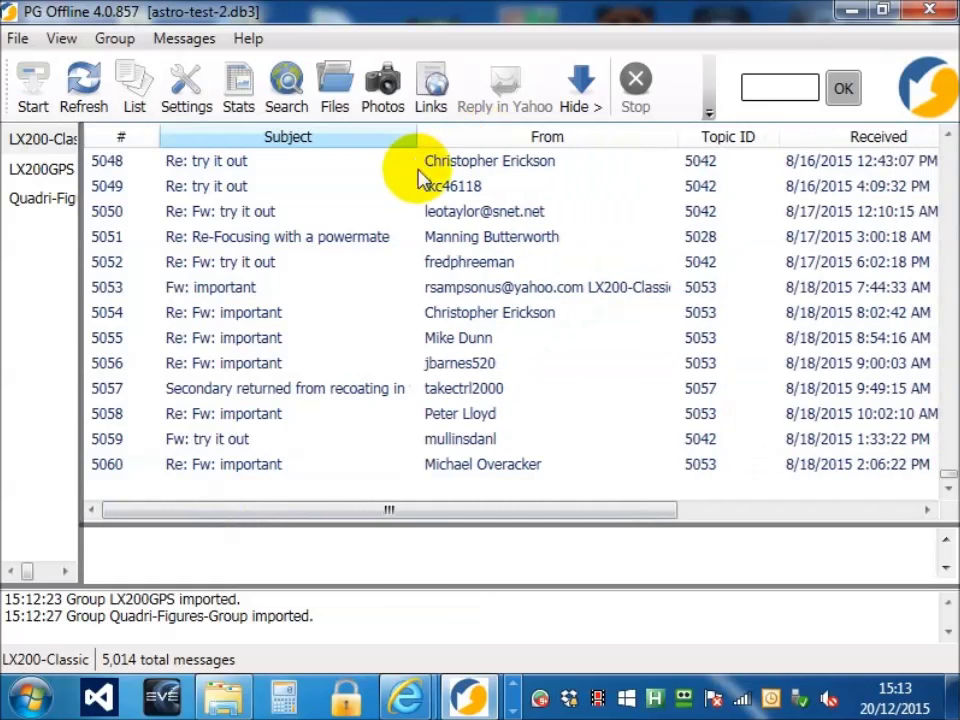
drag(677, 136, 600, 160)
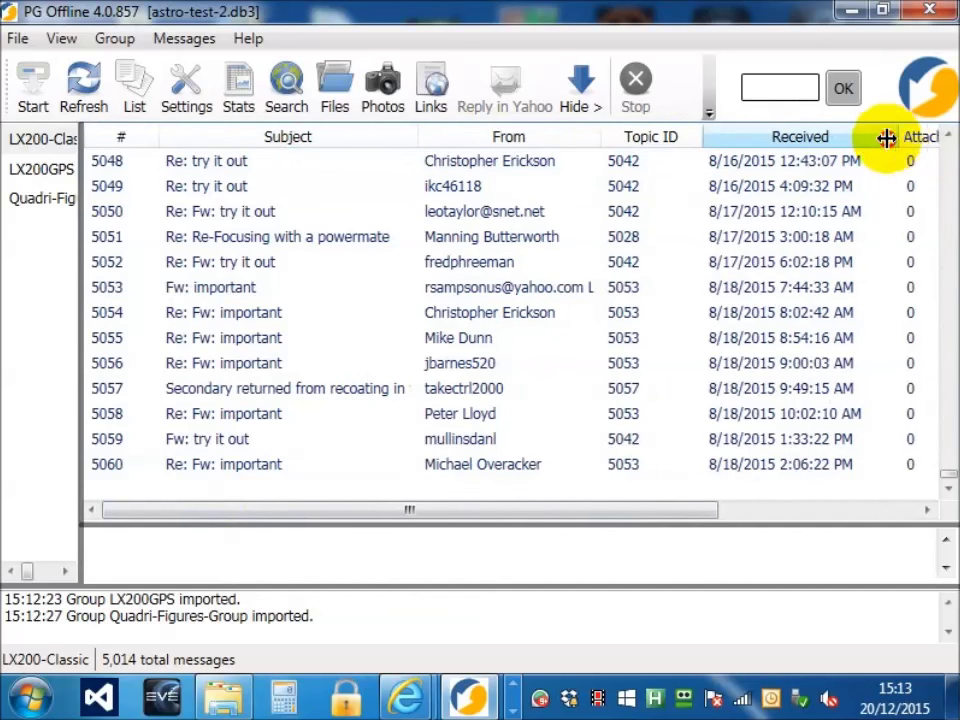
drag(885, 137, 786, 176)
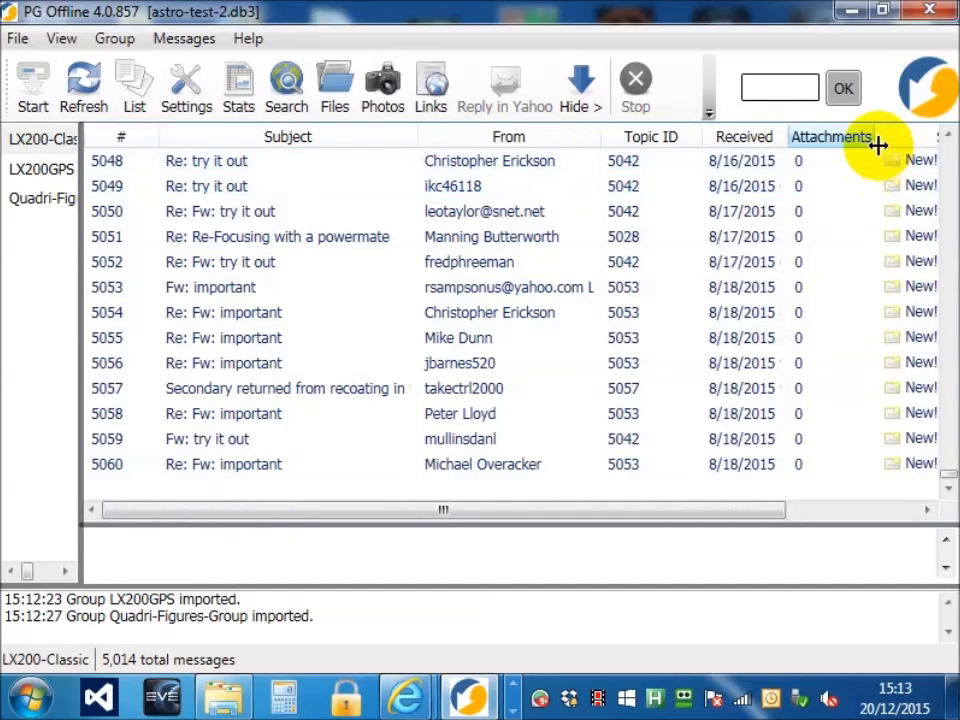
drag(874, 141, 826, 184)
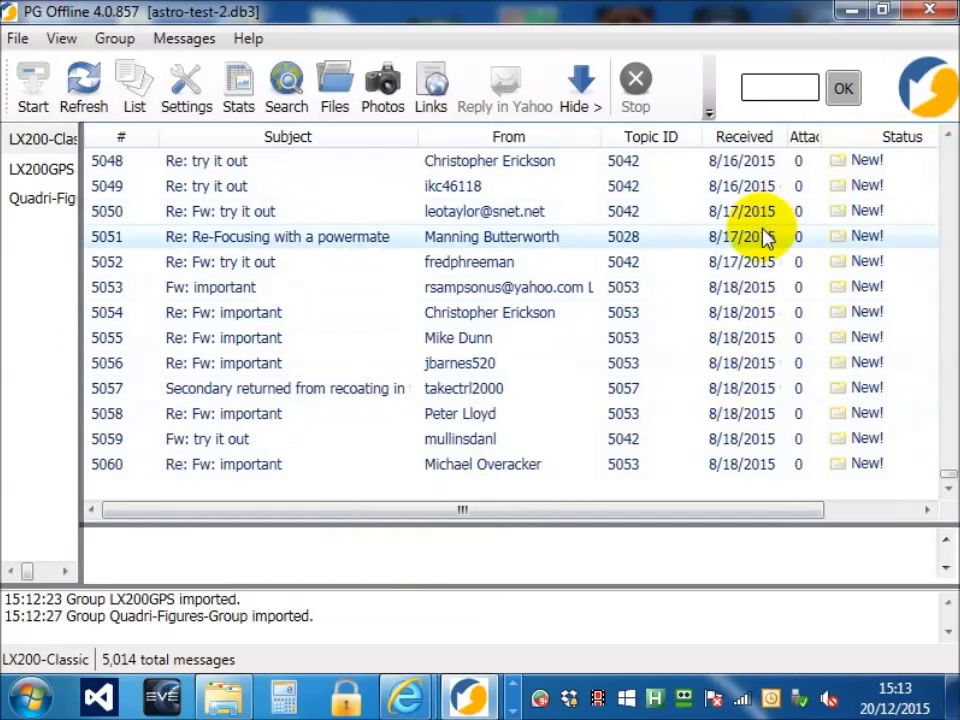
- Make Status the first column of the message list, narrow it, and move Topic ID to after the attachments column
drag(872, 138, 64, 171)
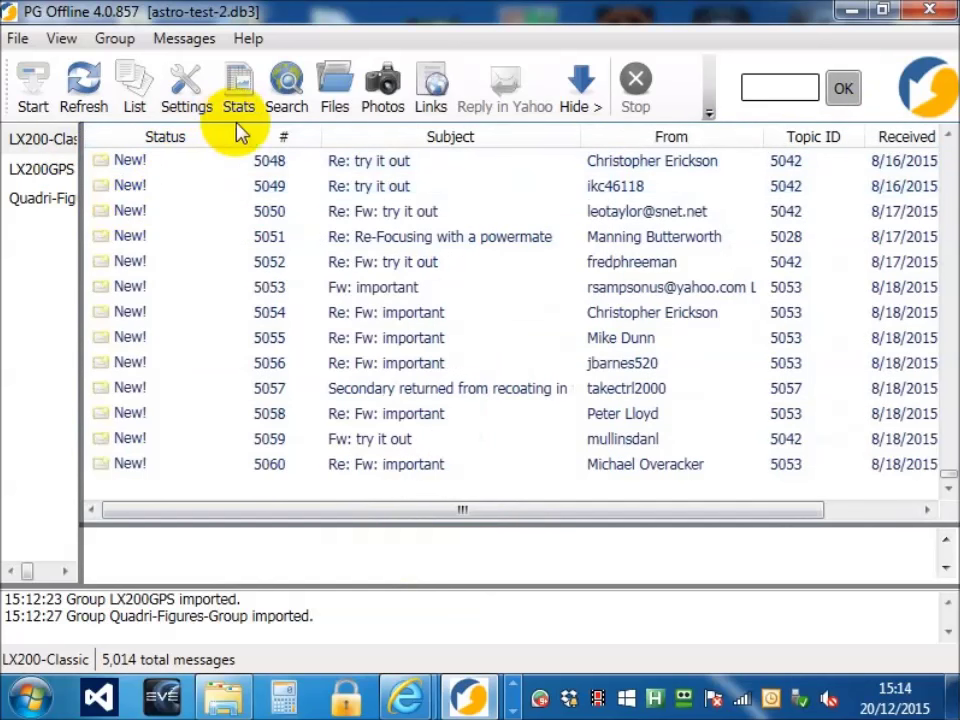
drag(246, 129, 176, 186)
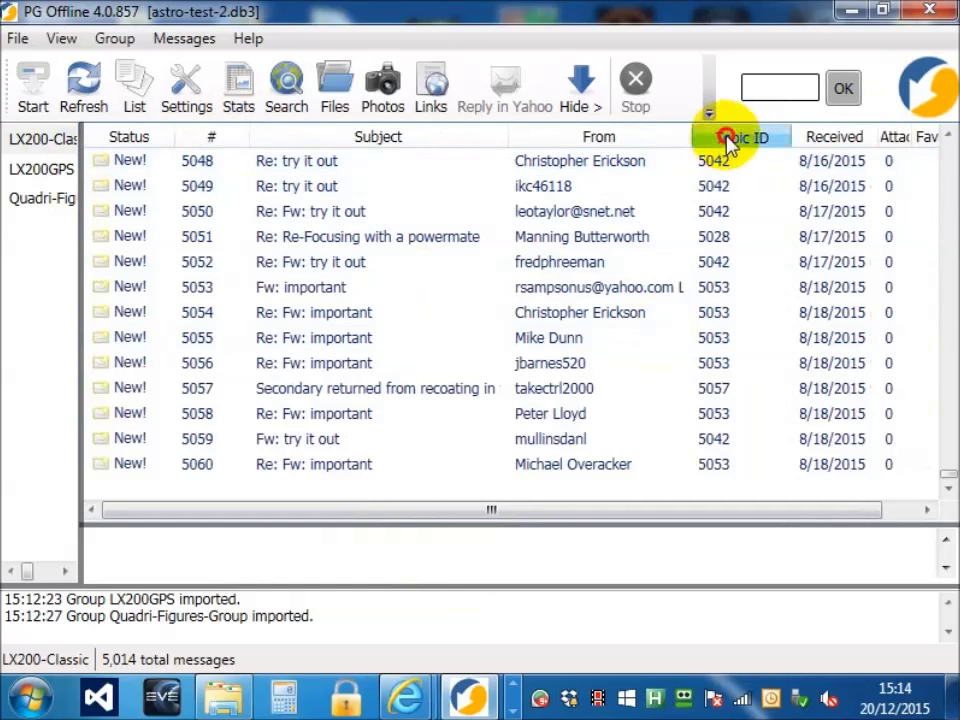
drag(727, 143, 921, 133)
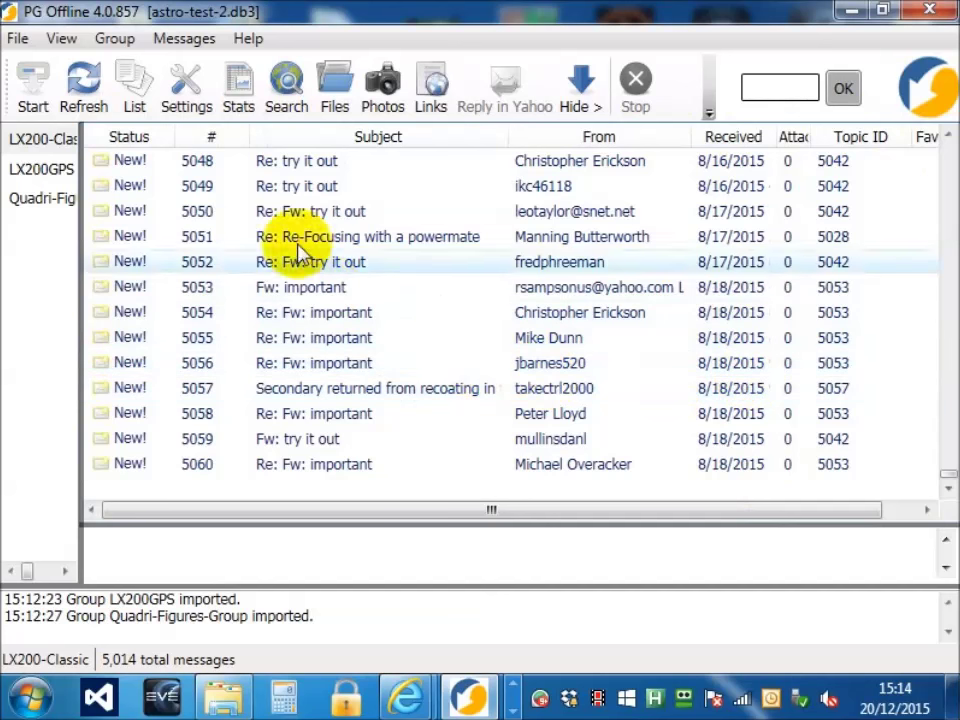
- Sort the messages by subject, sender, topic ID and message number in turn, finishing with the list sorted by topic ID
click(390, 140)
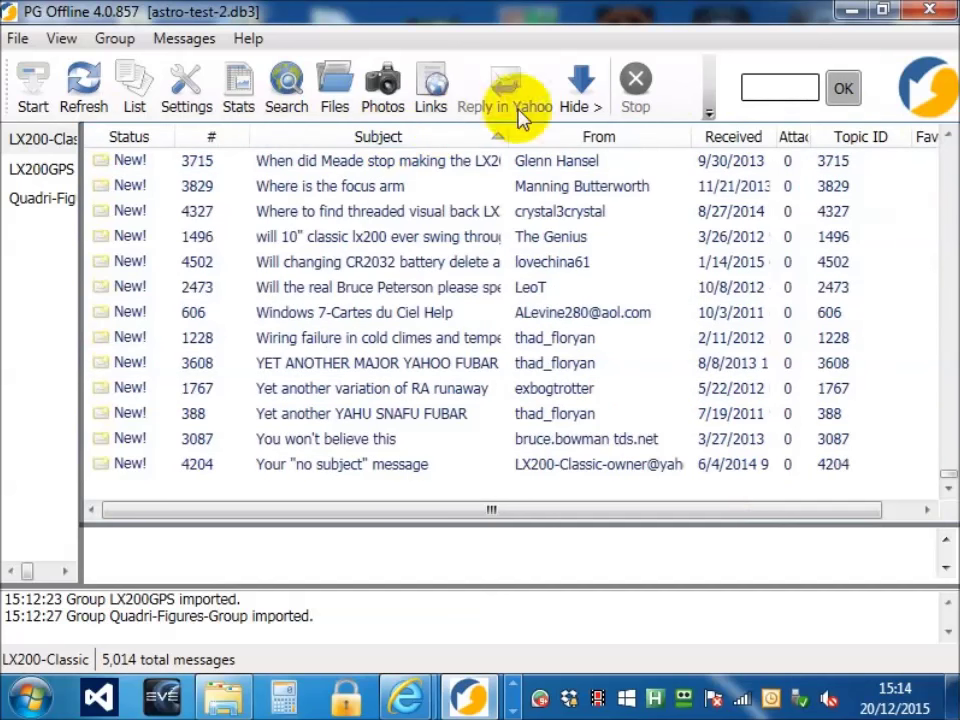
click(622, 140)
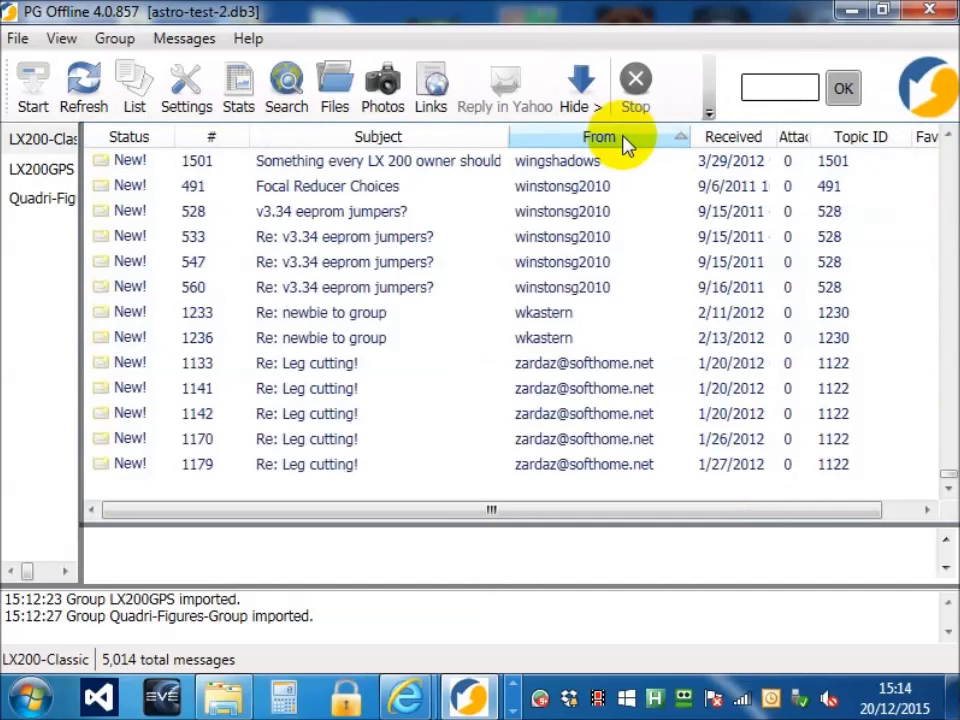
click(883, 148)
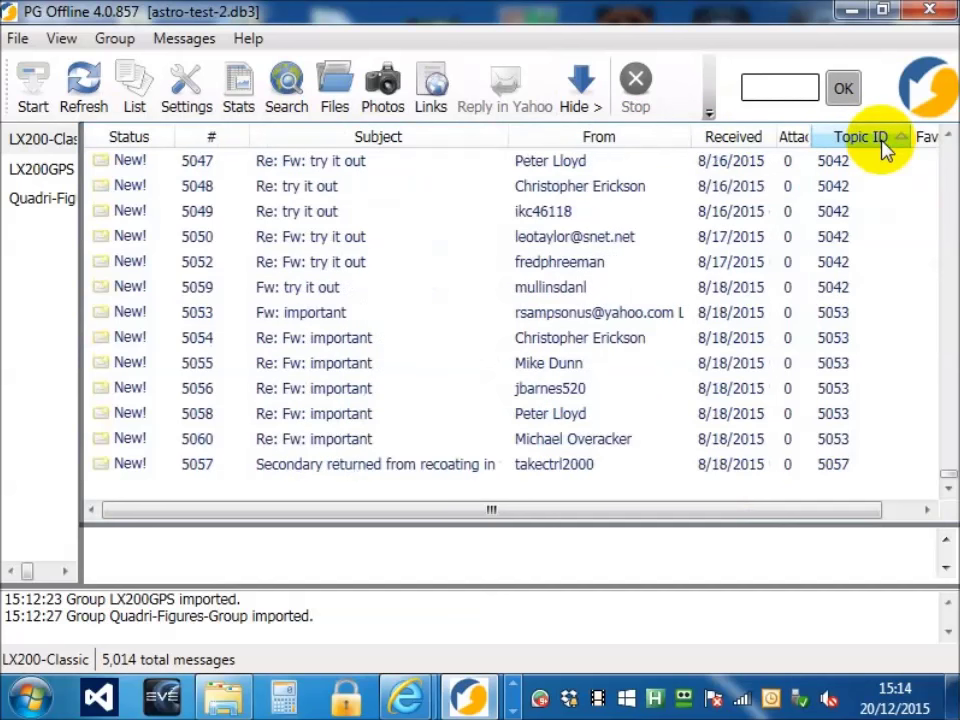
click(709, 134)
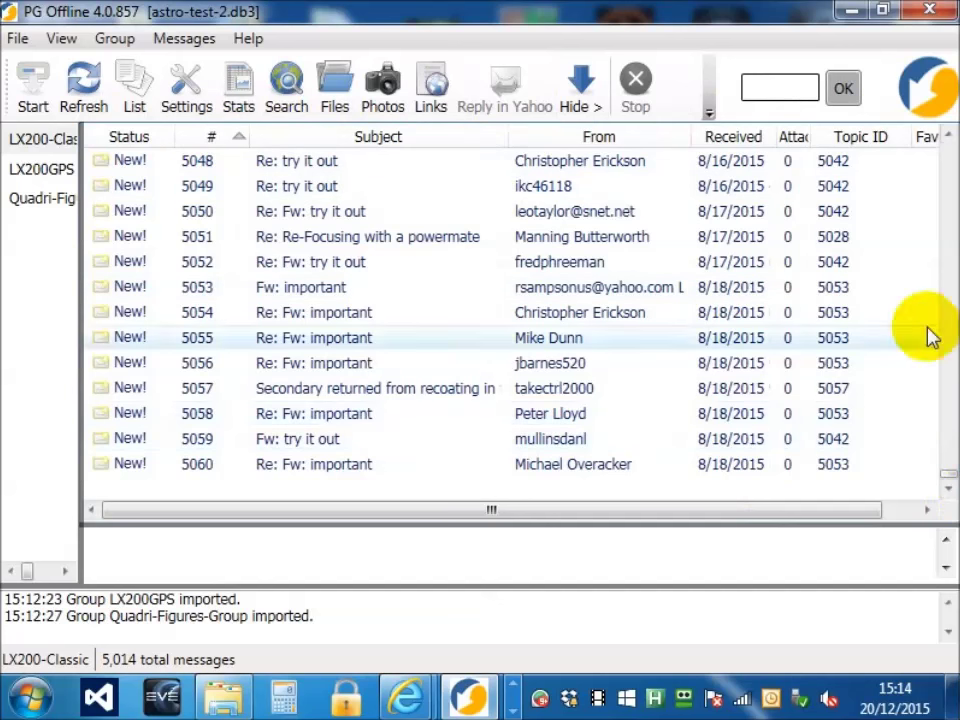
click(862, 140)
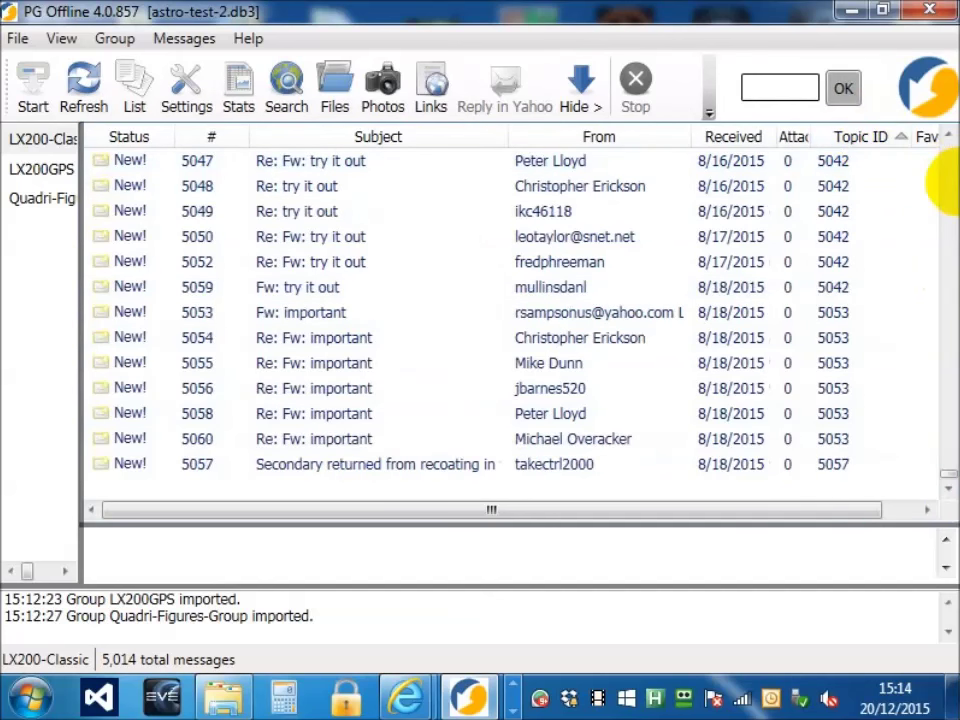
- Show the six messages of topic 5053 as a digest, maximize and read through it, and close it
click(425, 333)
shift+click(407, 445)
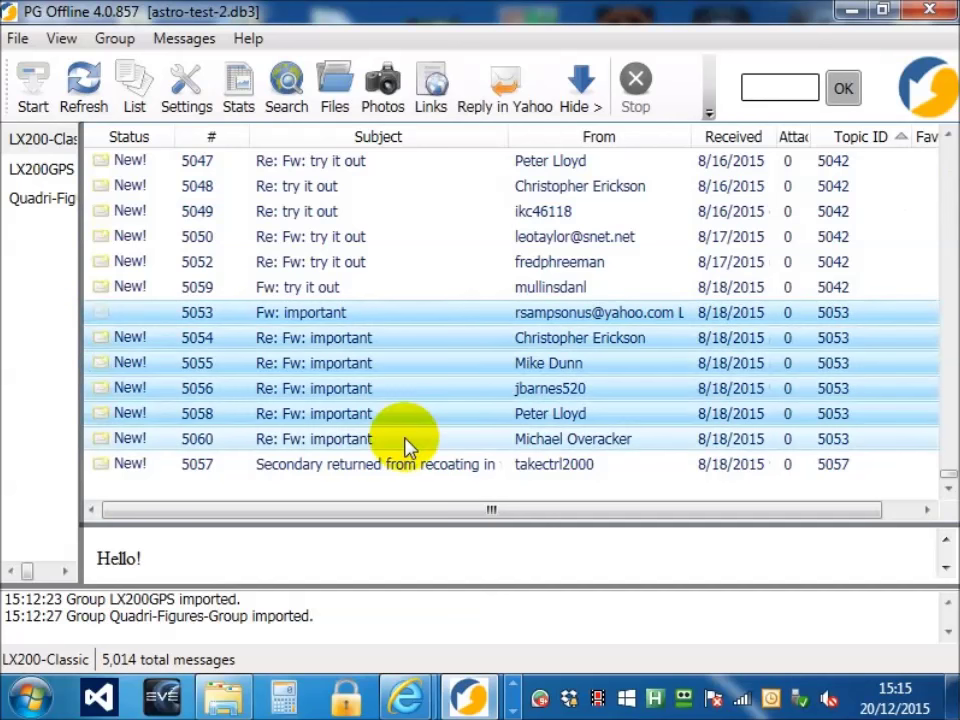
right_click(407, 445)
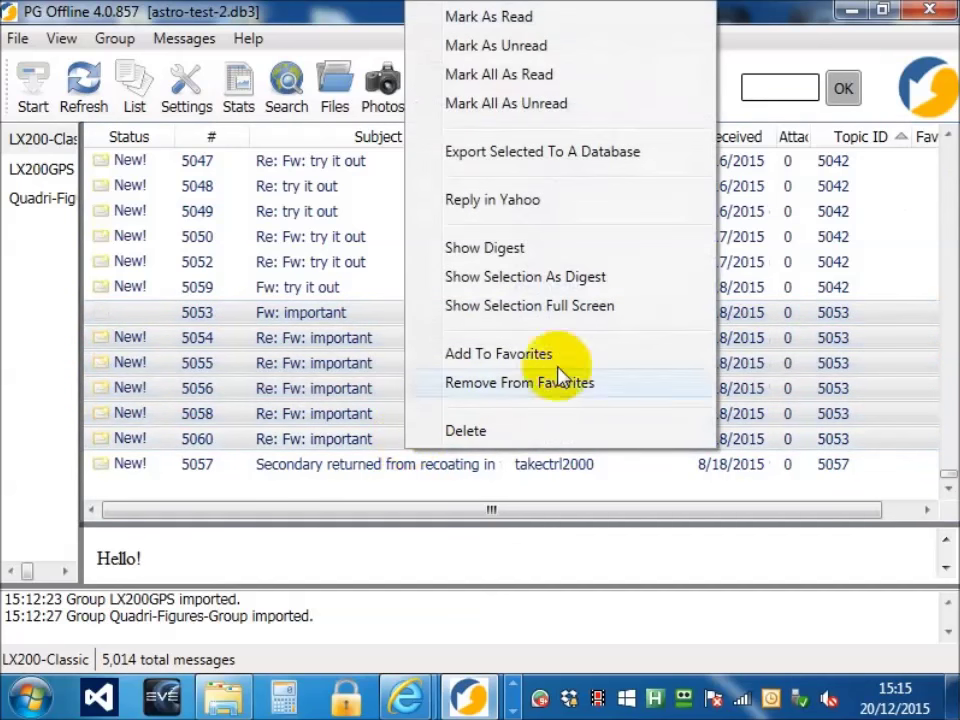
click(540, 287)
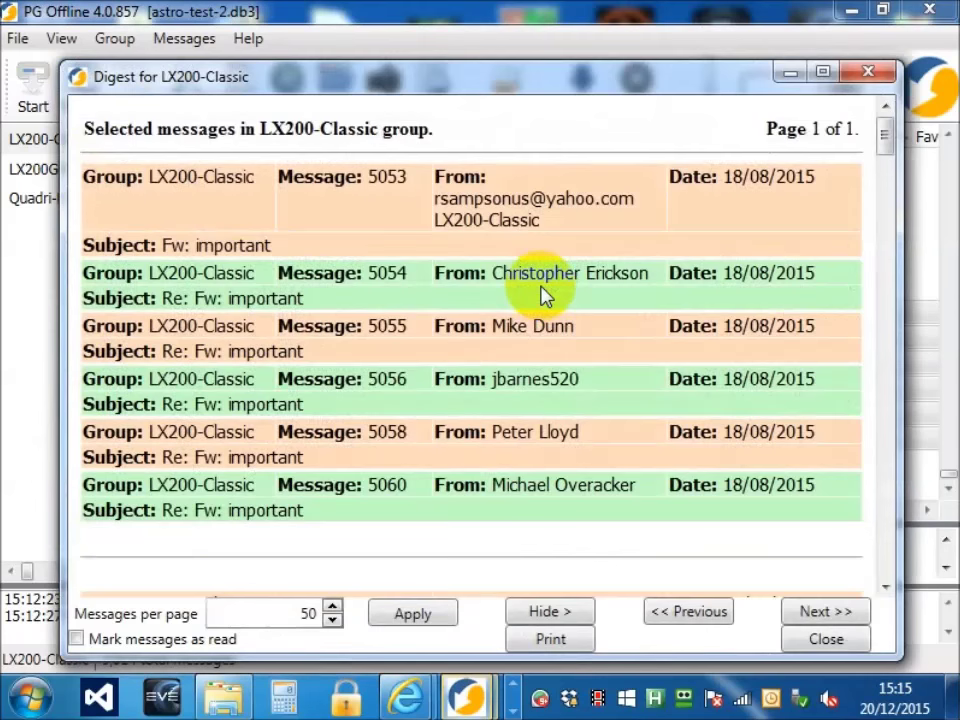
click(822, 74)
mouse_move(950, 72)
mouse_down()
mouse_move(921, 285)
mouse_move(943, 565)
mouse_move(937, 604)
mouse_move(947, 494)
mouse_move(948, 55)
mouse_up()
click(938, 14)
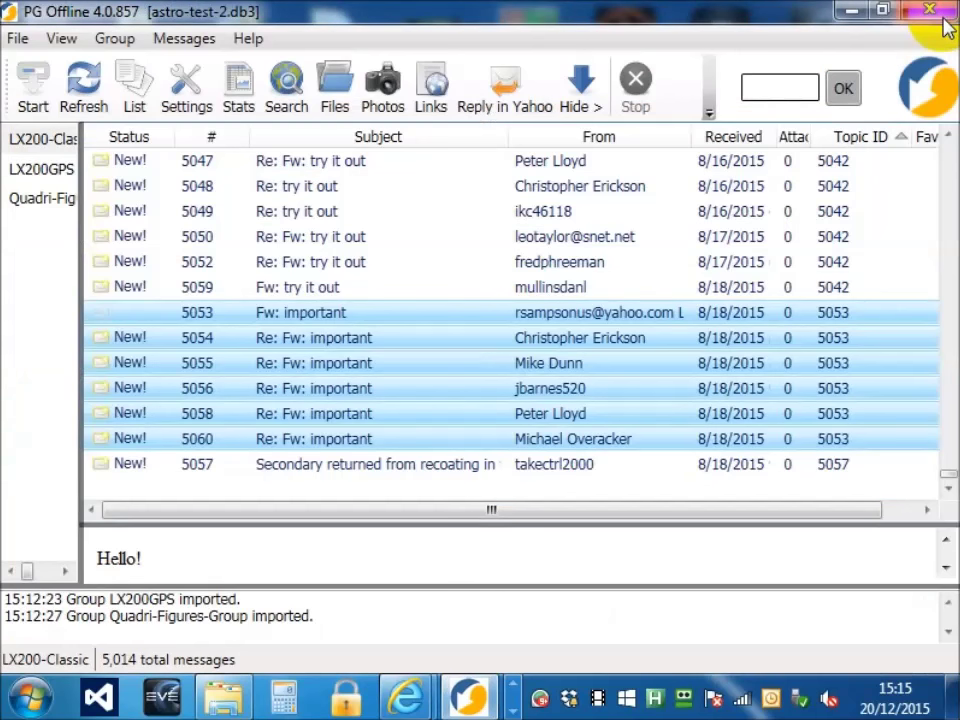
- Open message 5053 in full screen view, page forward through the messages to 5057, and close the view
click(612, 320)
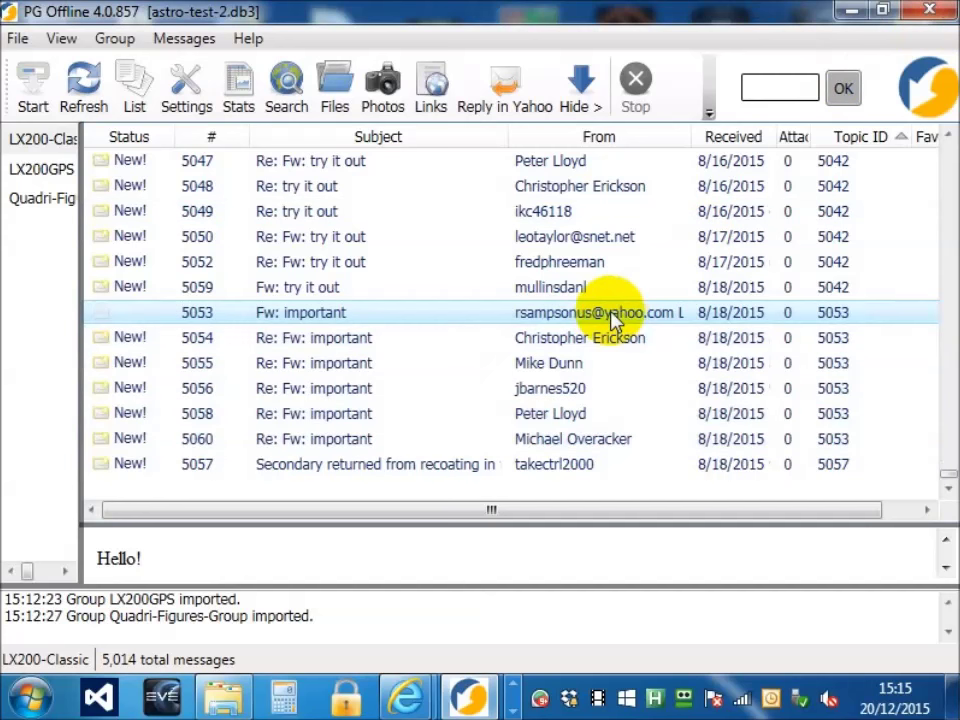
double_click(612, 318)
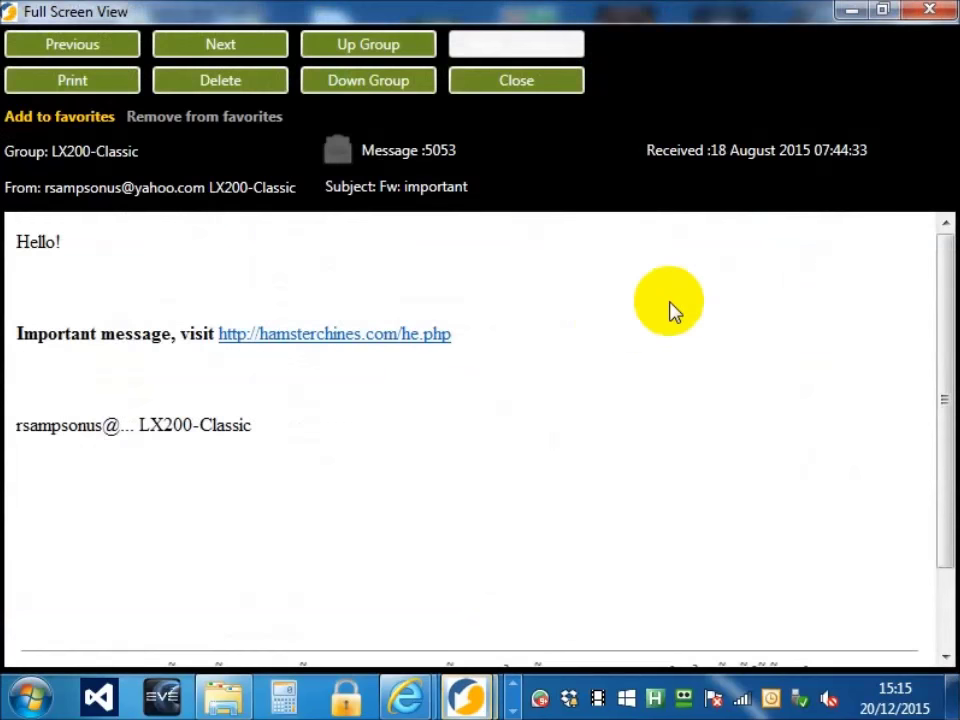
click(228, 52)
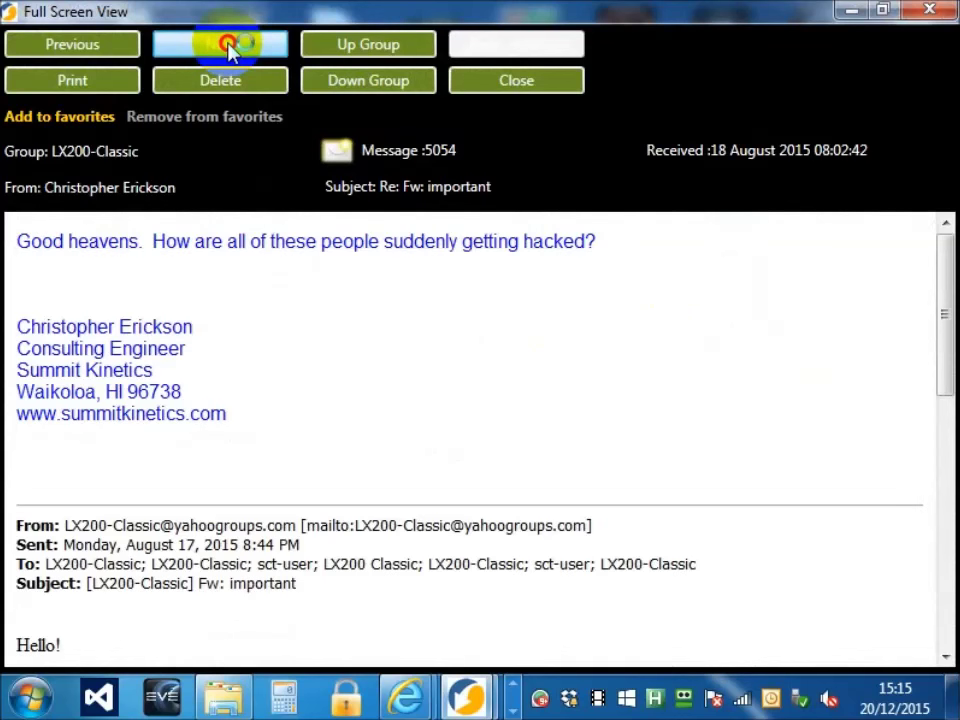
click(229, 50)
click(231, 51)
double_click(230, 50)
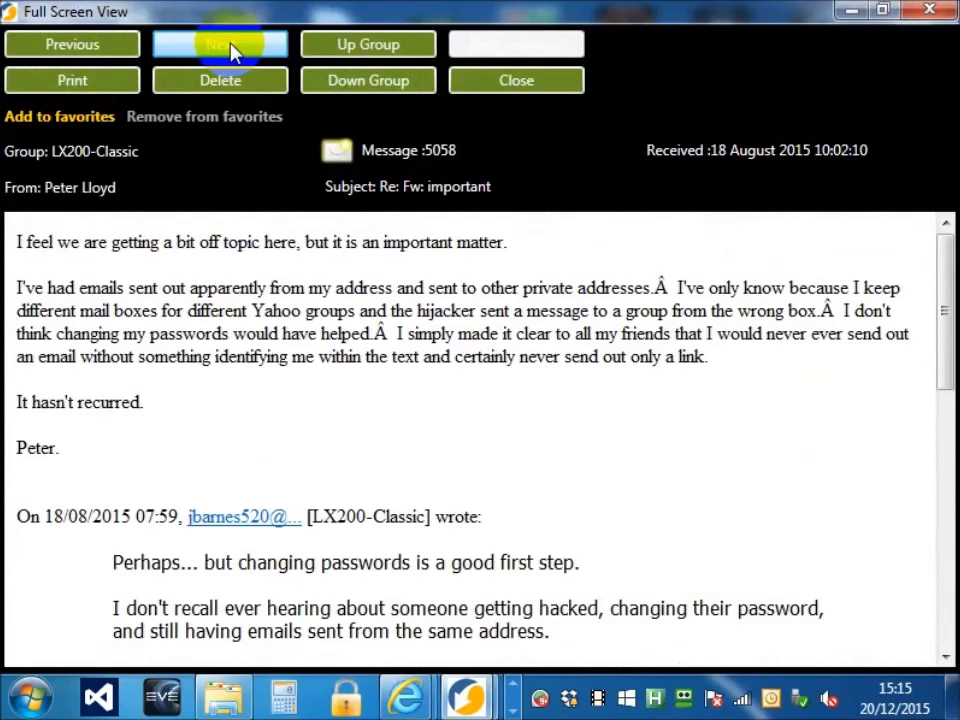
double_click(230, 50)
click(230, 50)
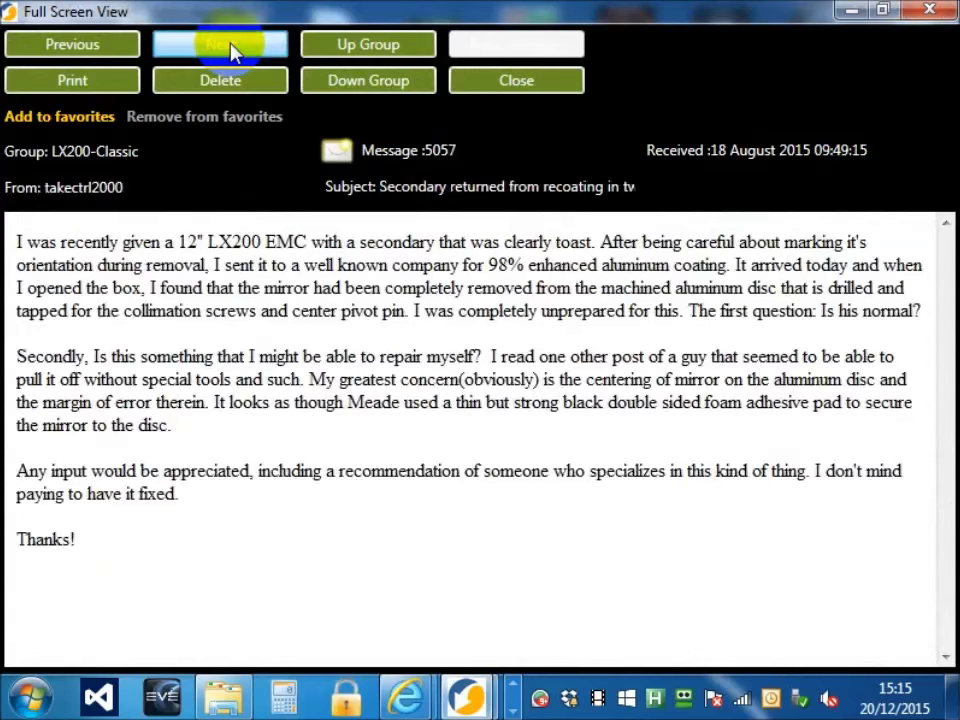
click(572, 84)
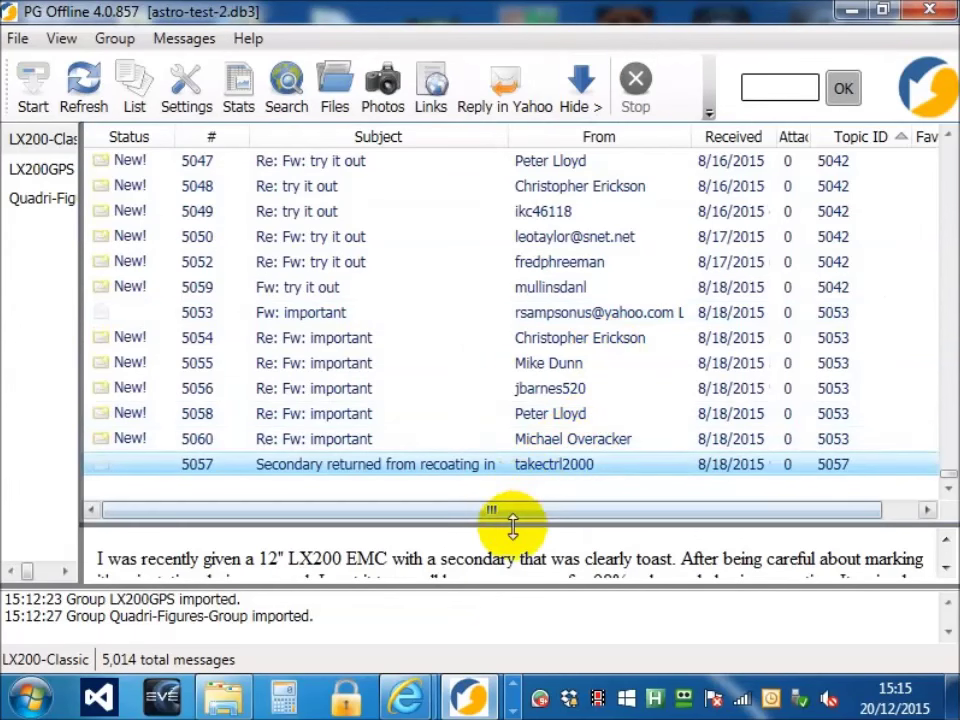
- Enlarge the message preview by shrinking the message list and log, and step through the messages from 5053 to 5057
drag(516, 521, 589, 377)
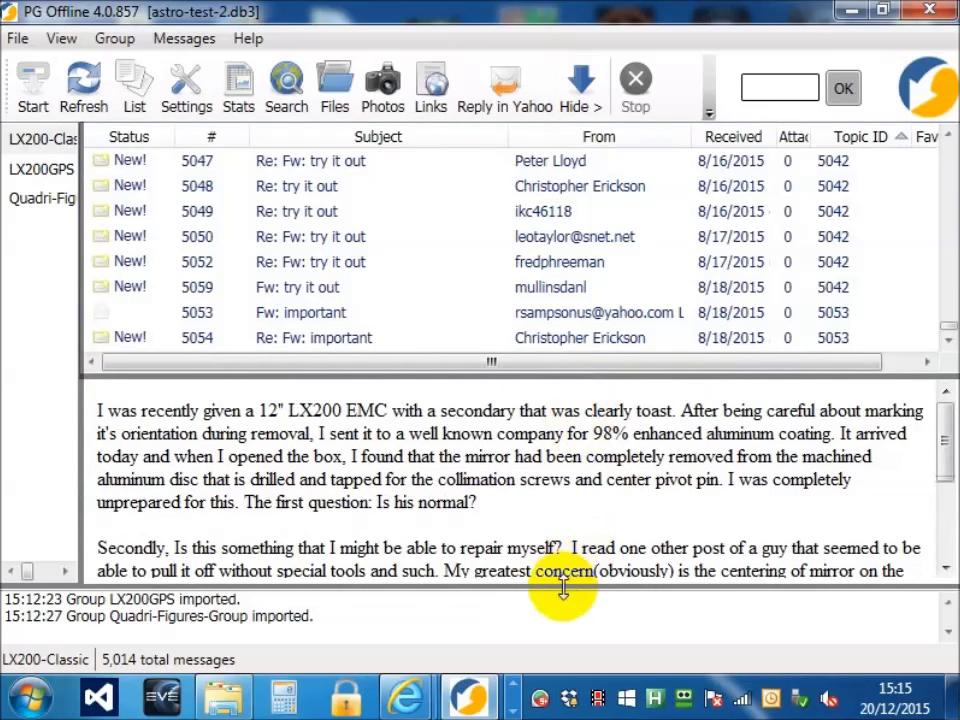
drag(563, 590, 553, 639)
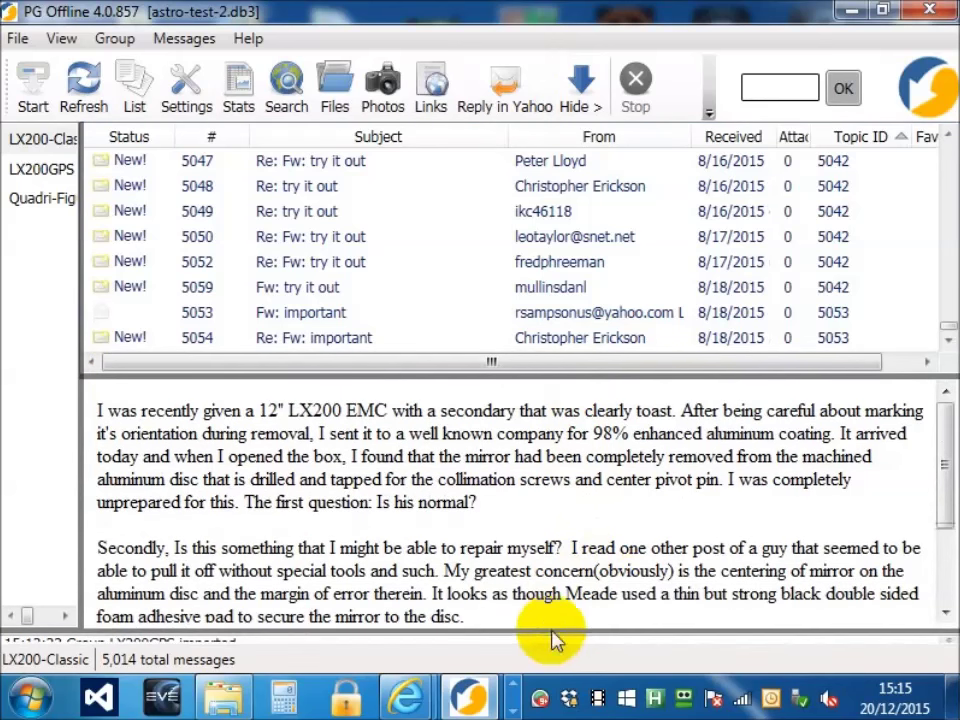
click(553, 314)
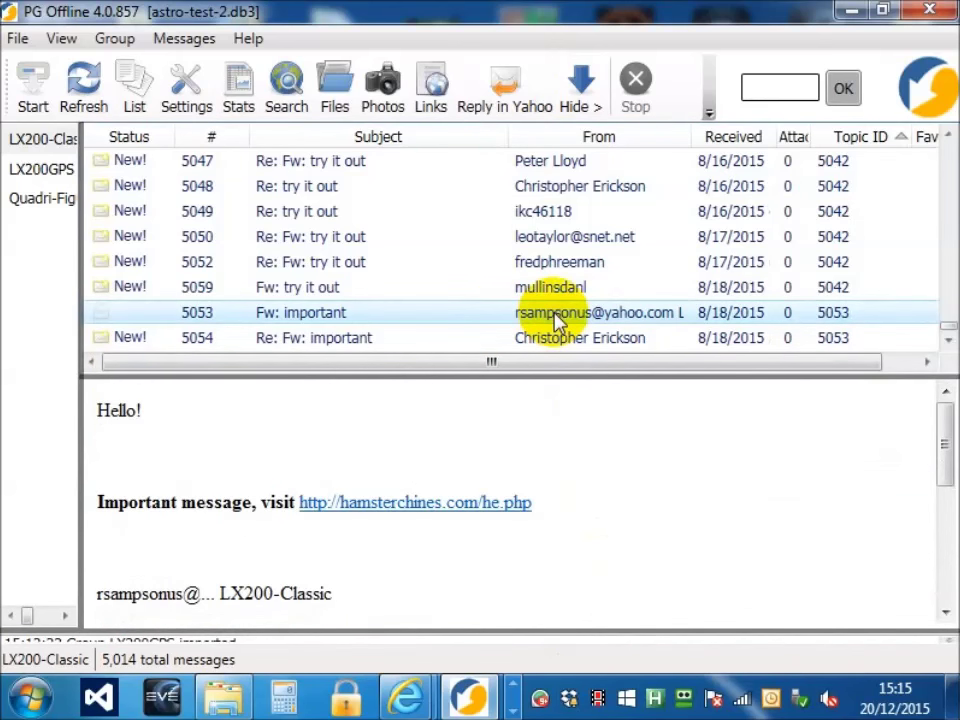
key(Down)
key(Down)
key(Down)
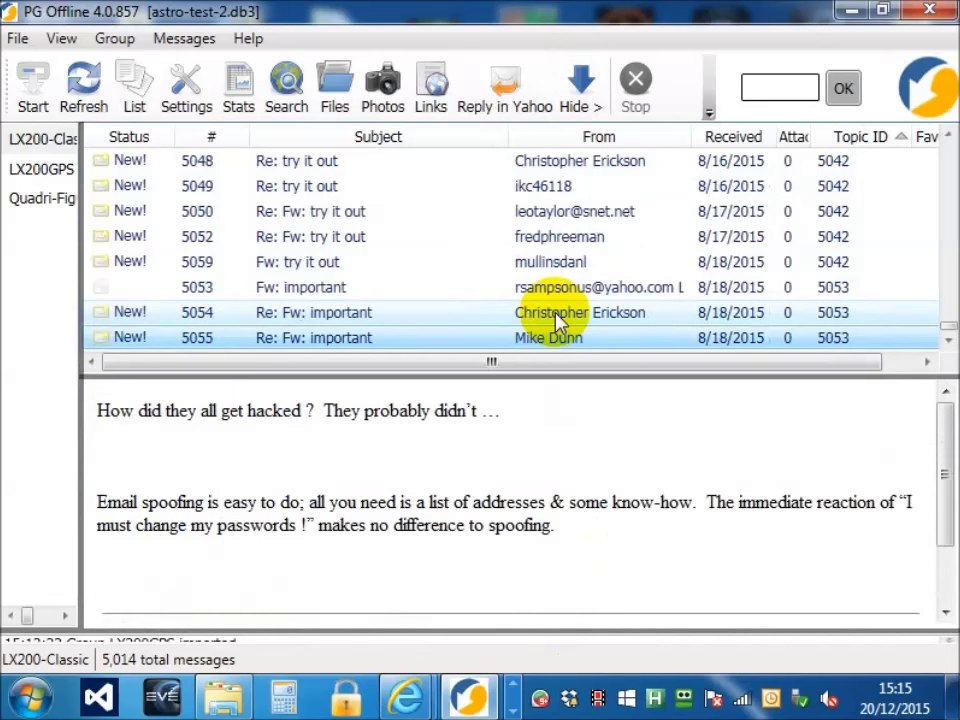
key(Down)
key(Down)
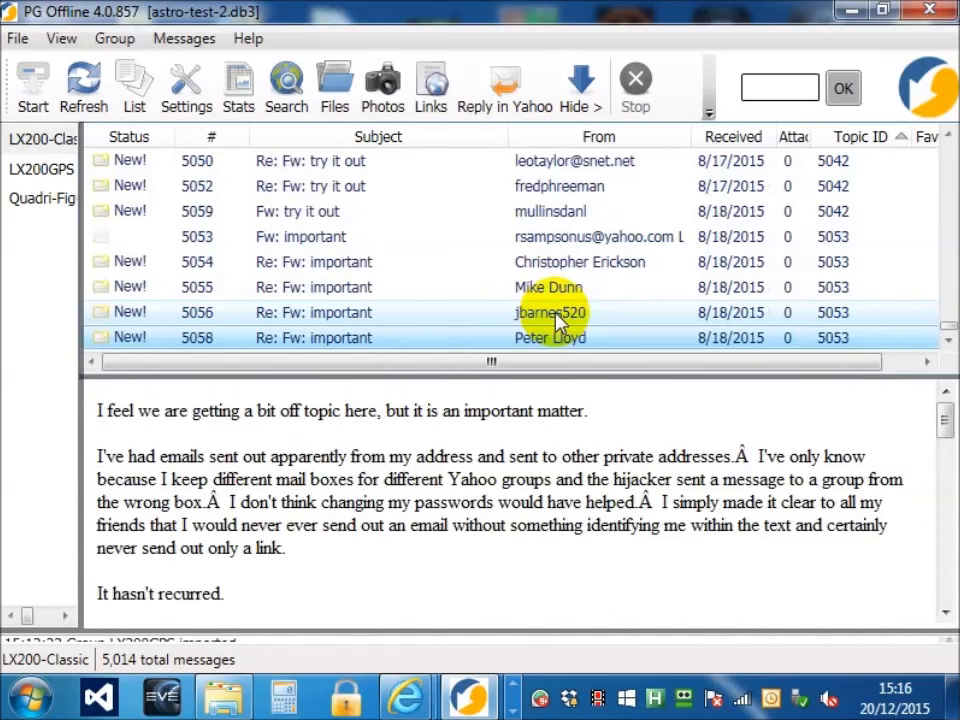
key(Down)
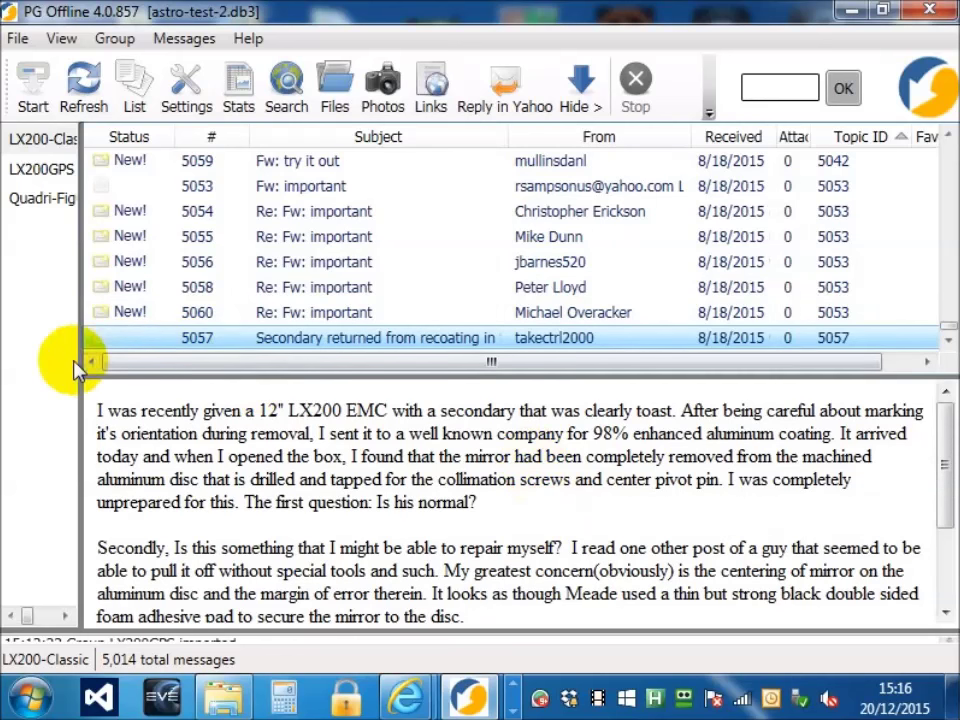
- Widen the group list and find all LX200-Classic messages from one person picked from the senders, minimizing the search dialog to view the results
drag(82, 359, 166, 359)
click(97, 143)
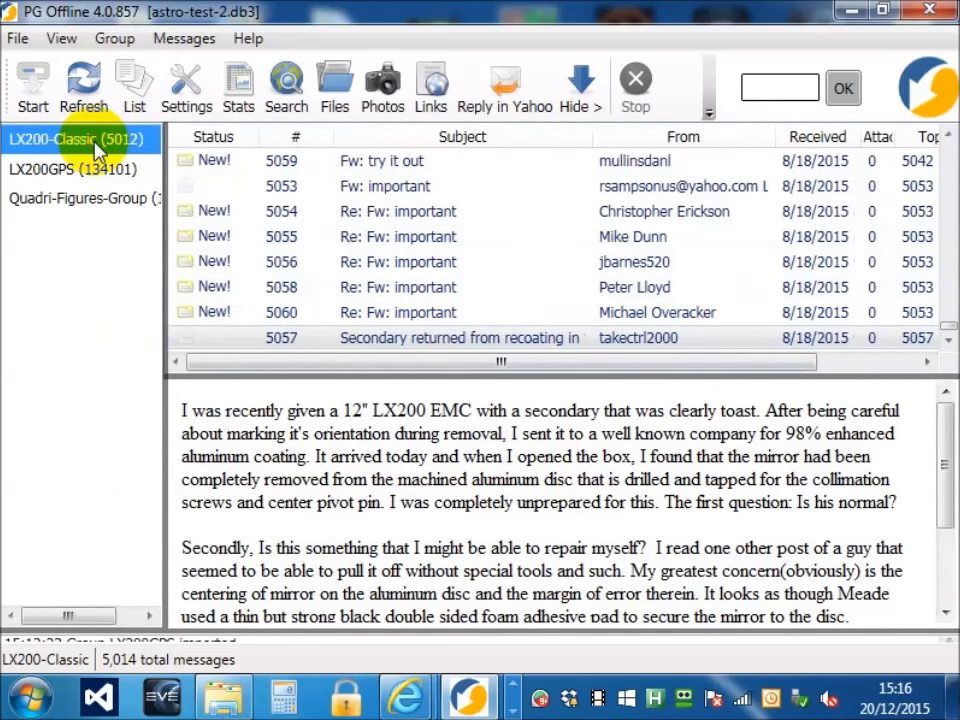
click(290, 110)
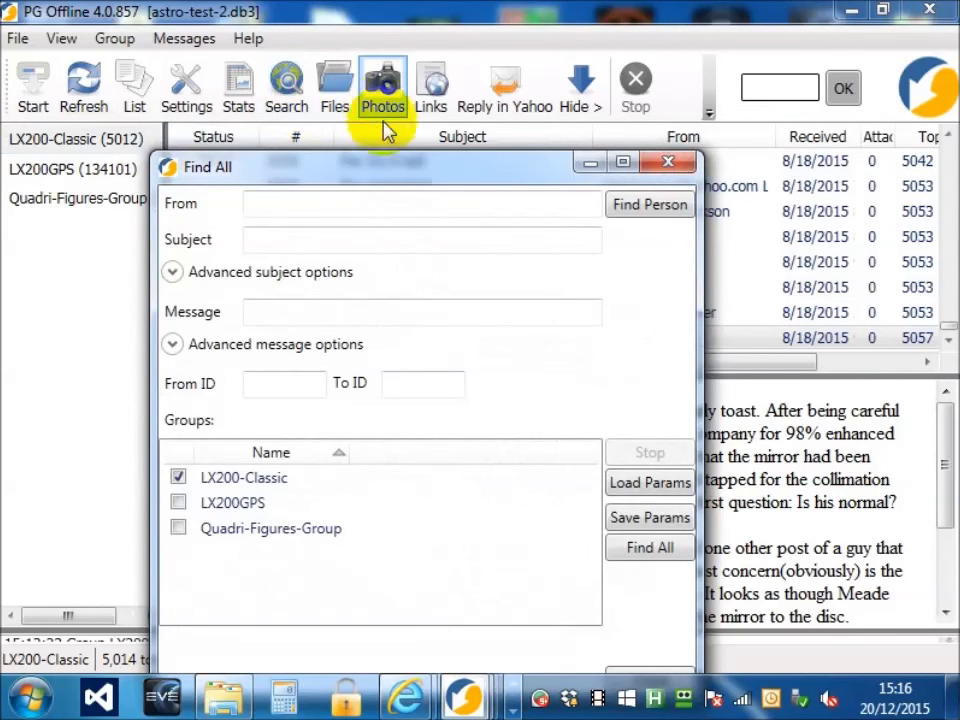
click(648, 210)
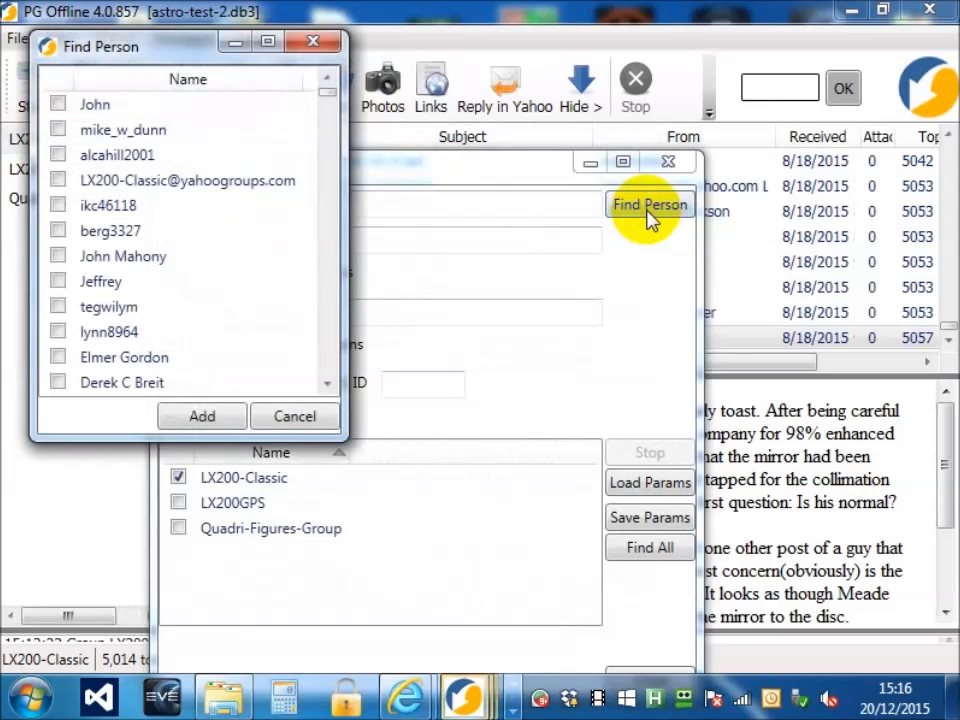
click(58, 256)
click(206, 411)
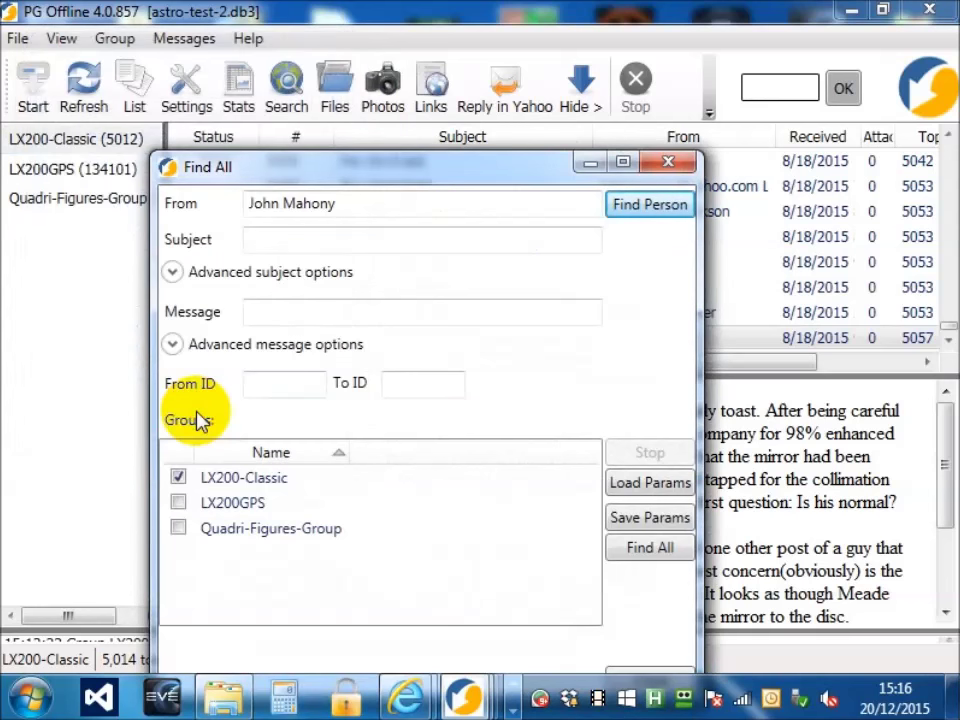
click(663, 550)
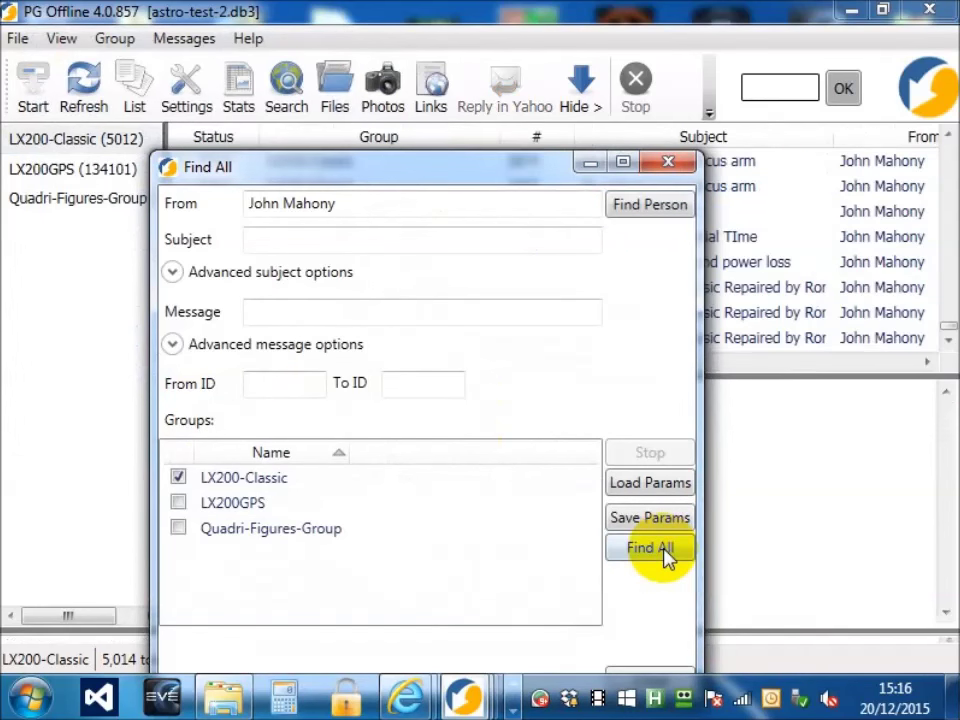
click(589, 165)
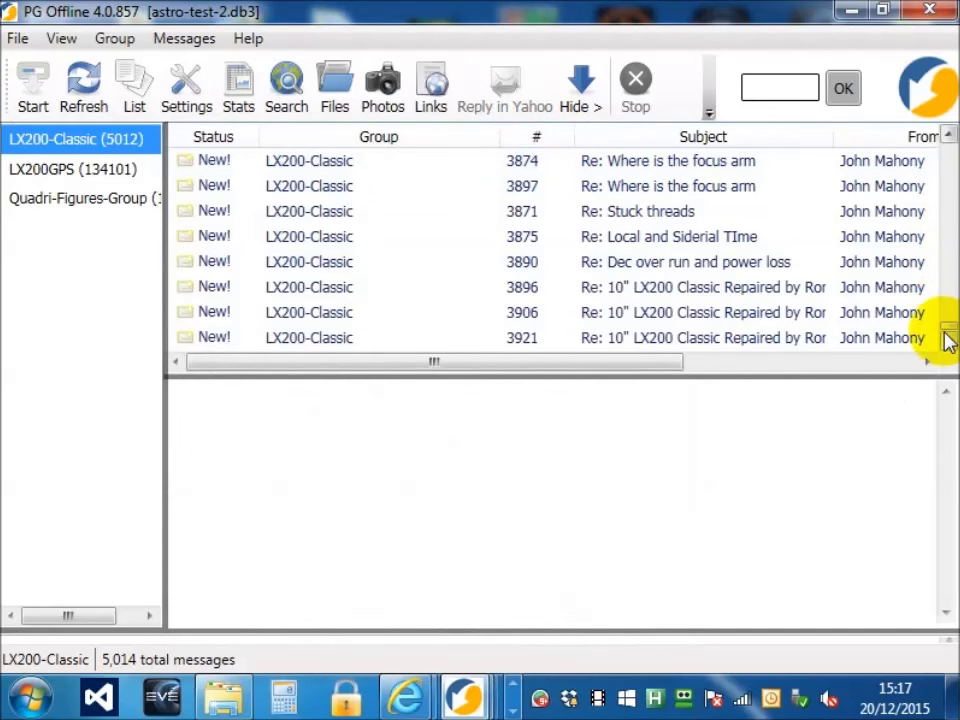
mouse_move(946, 333)
mouse_down()
mouse_move(945, 154)
mouse_move(936, 343)
mouse_up()
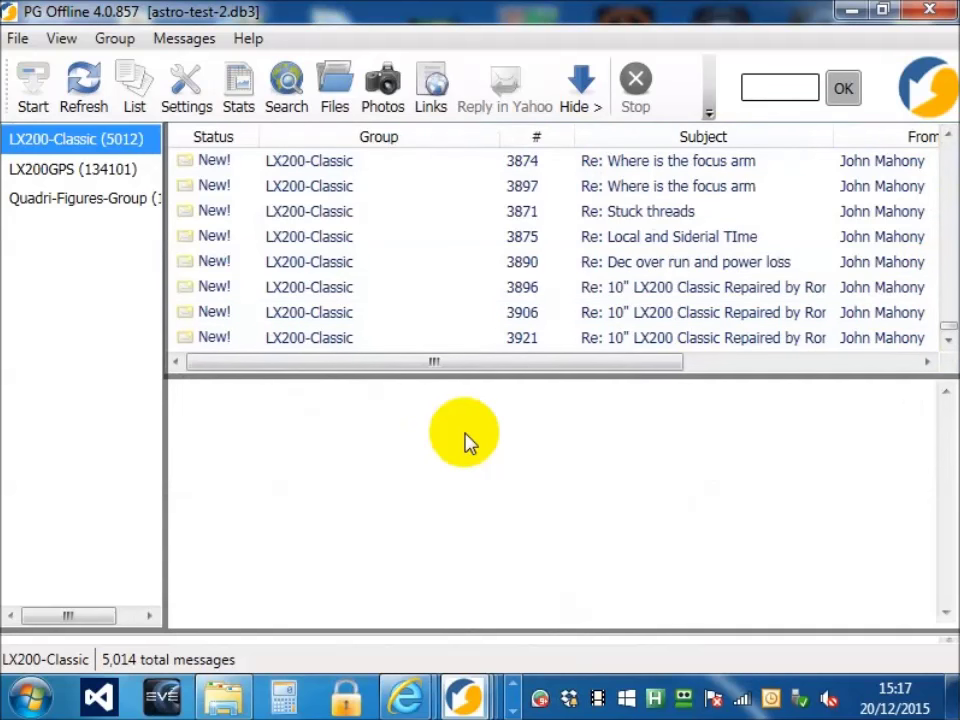
- Restore the search dialog, include the LX200GPS group, and rerun the search for the same sender's messages
click(460, 688)
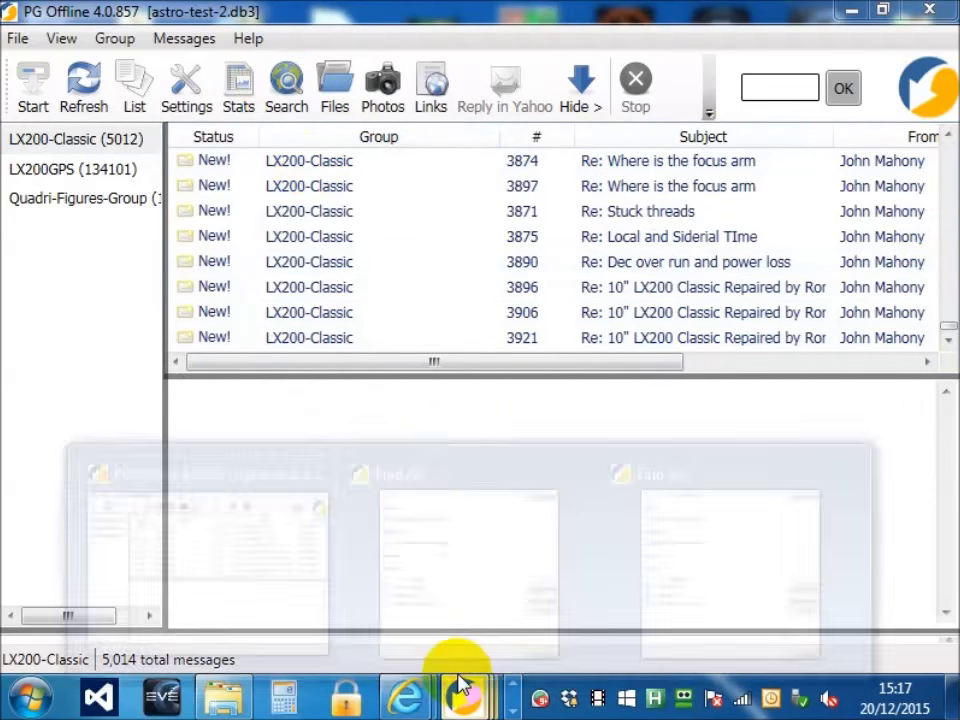
click(675, 621)
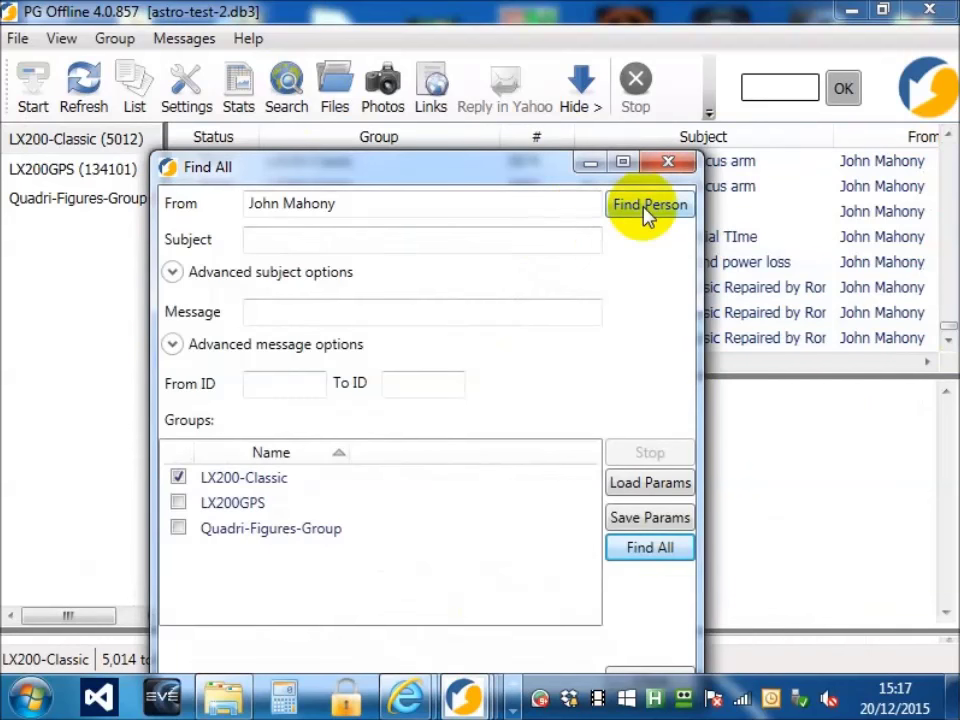
click(178, 503)
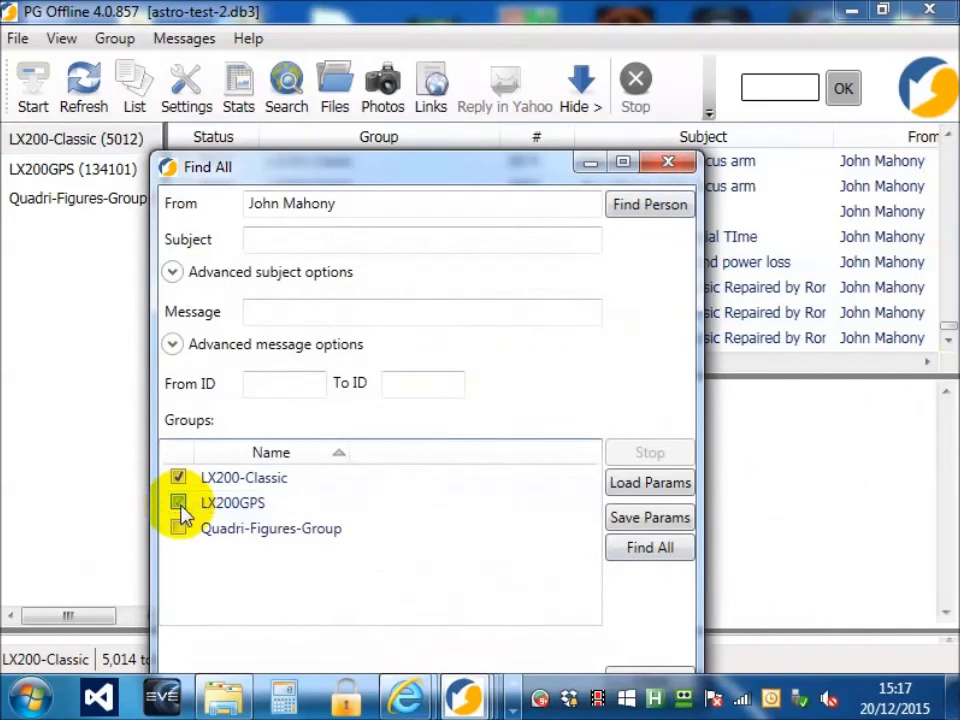
click(650, 551)
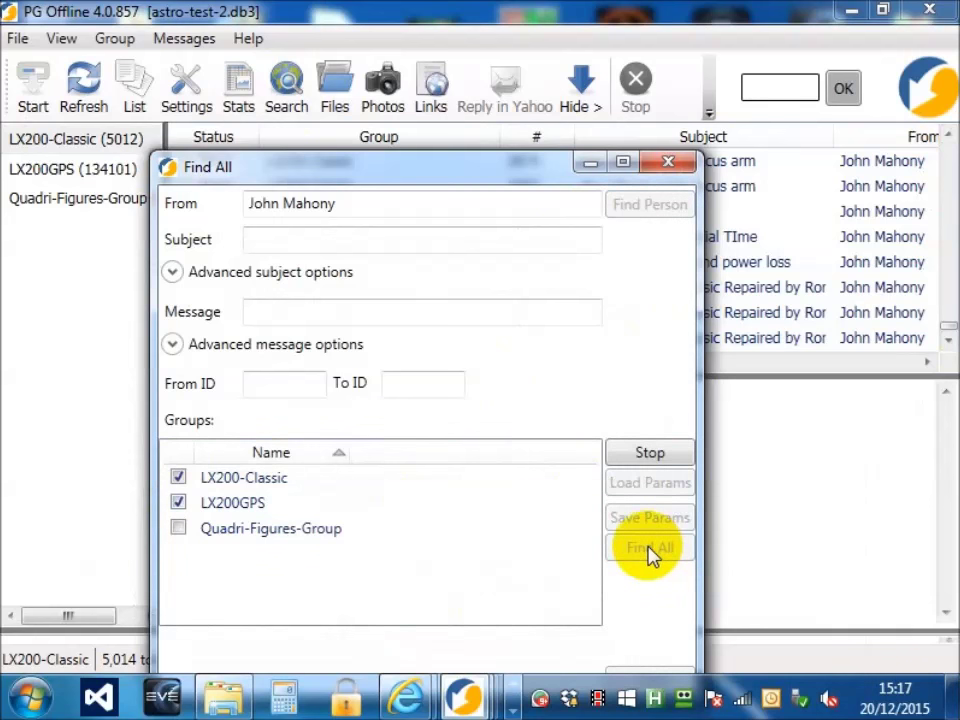
- Minimize the search dialog and narrow the Group column in the list of found messages
click(590, 163)
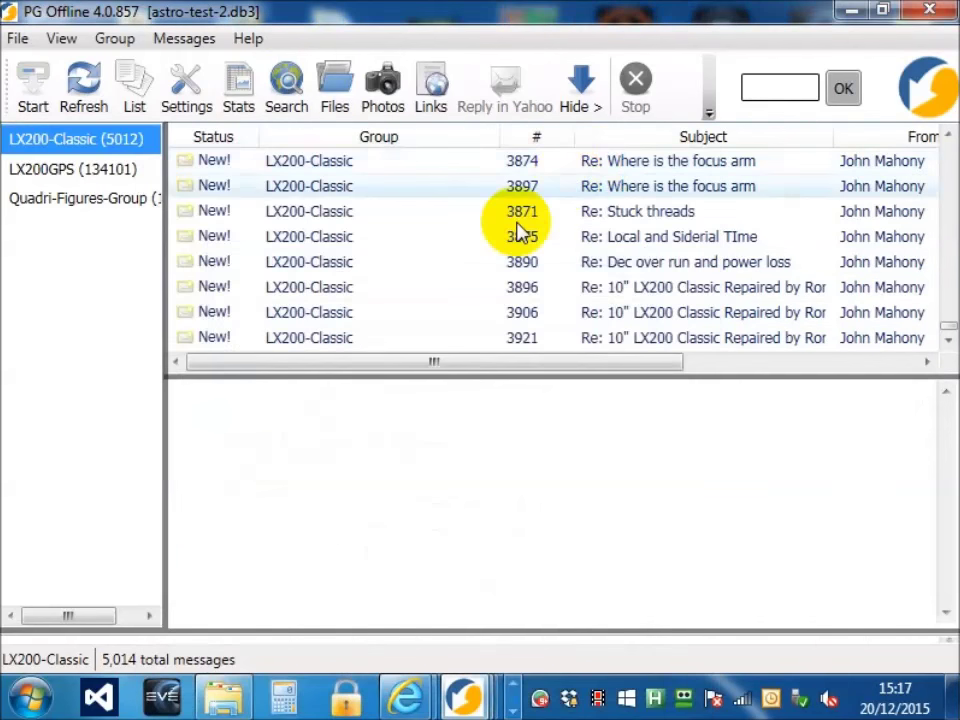
drag(948, 325, 952, 146)
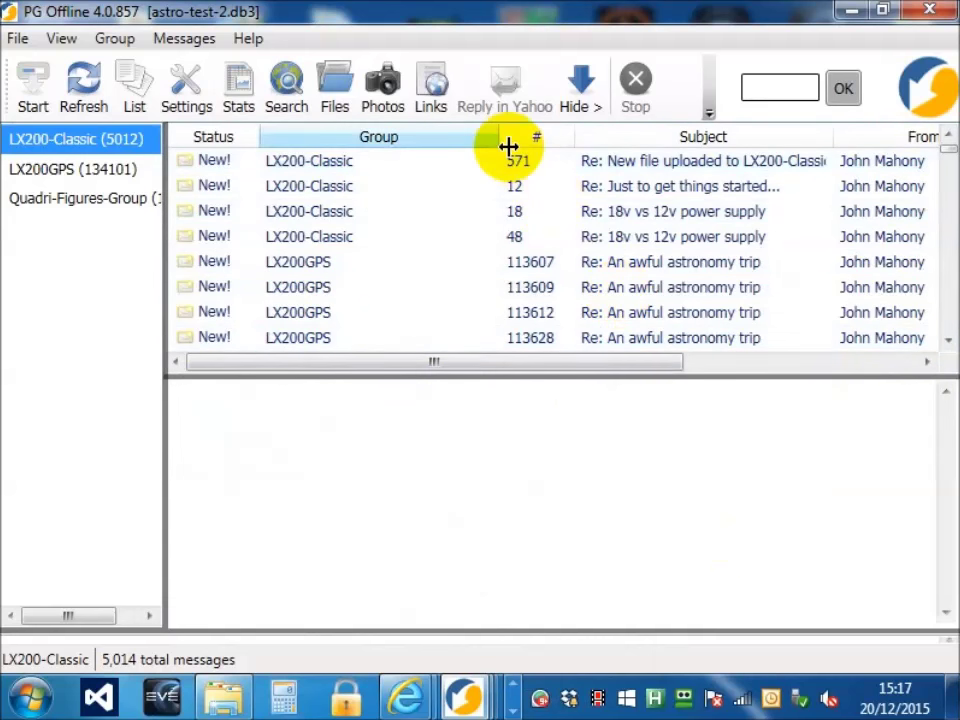
drag(502, 146, 410, 180)
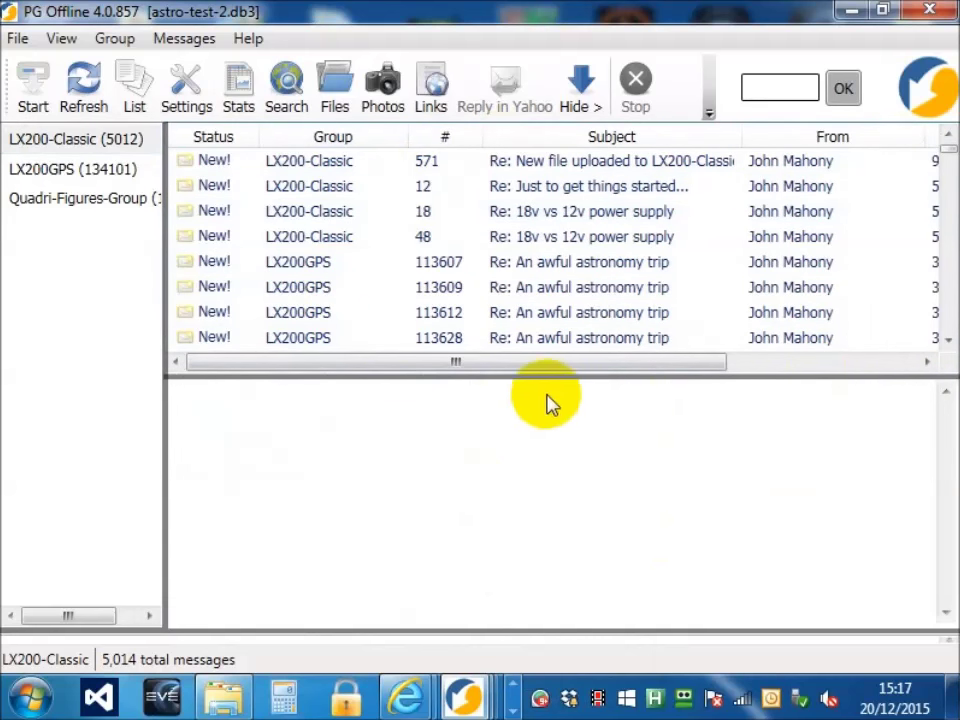
- Sort the found messages by number, and re-sort them by subject in descending order
click(462, 140)
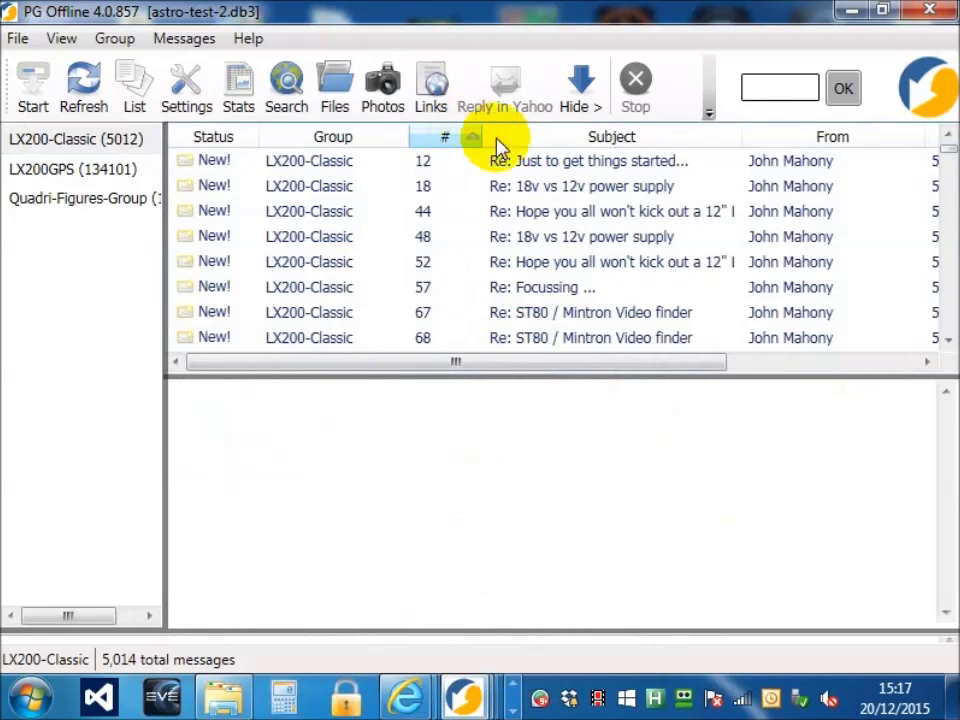
click(662, 138)
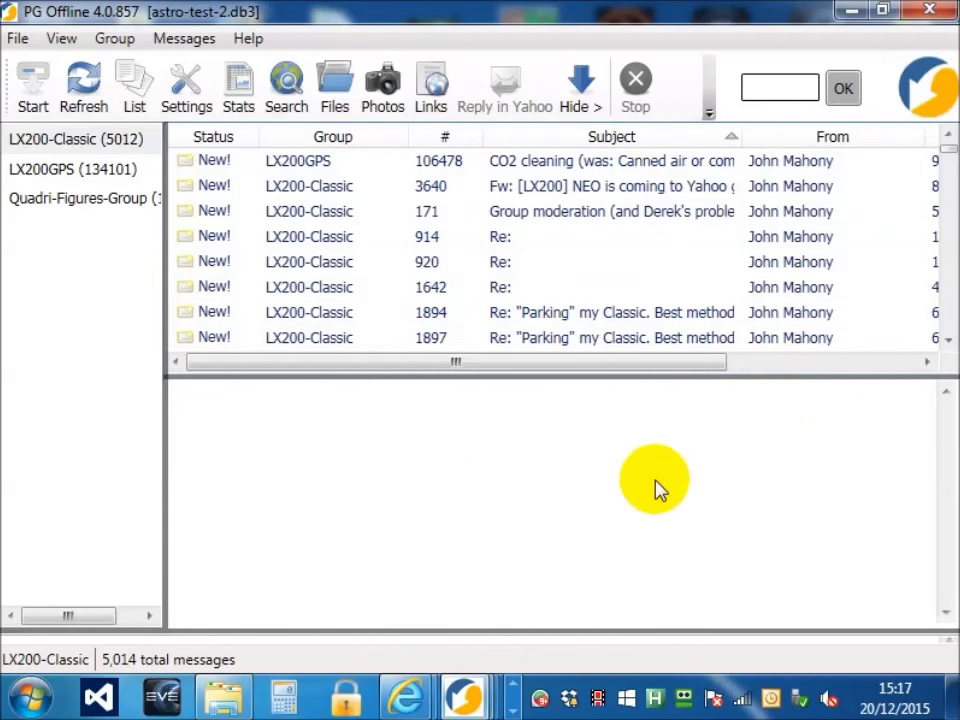
click(624, 142)
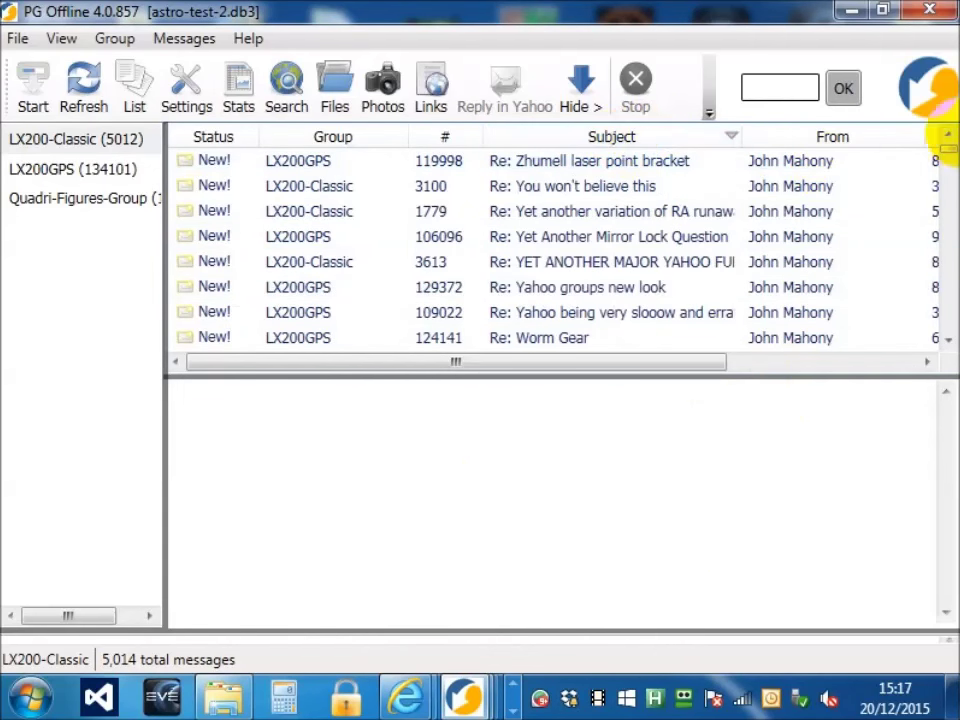
- Select the four LX200-Classic messages titled "Re: Where is the focus arm" (3833 to 3897) and show the selection as a digest
click(950, 230)
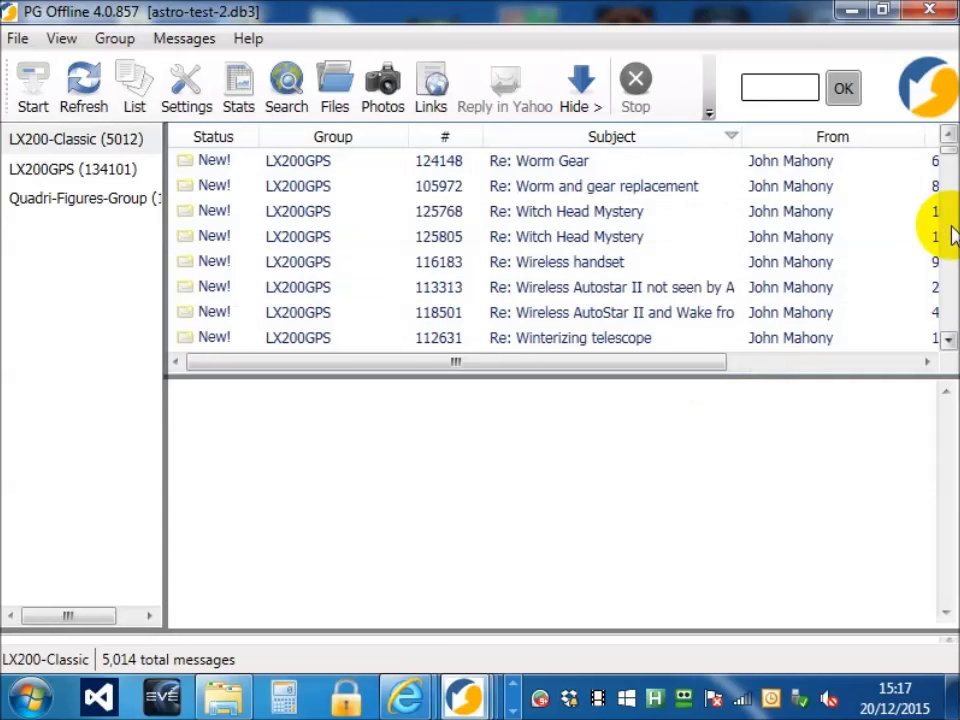
click(945, 228)
click(943, 225)
scroll(664, 285, down, 1)
click(664, 287)
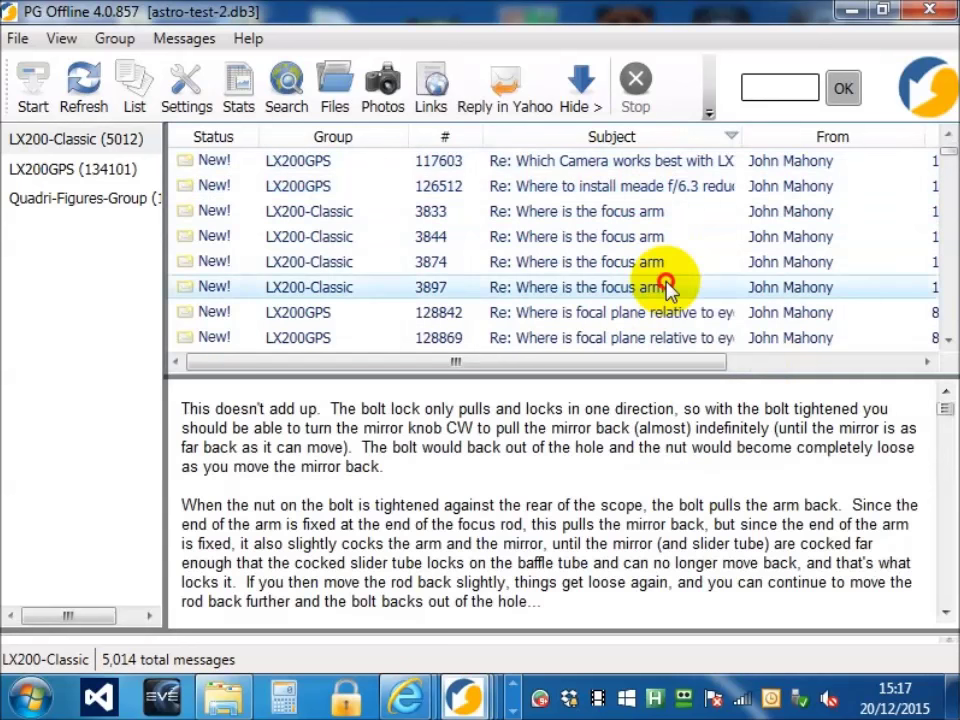
shift+click(677, 220)
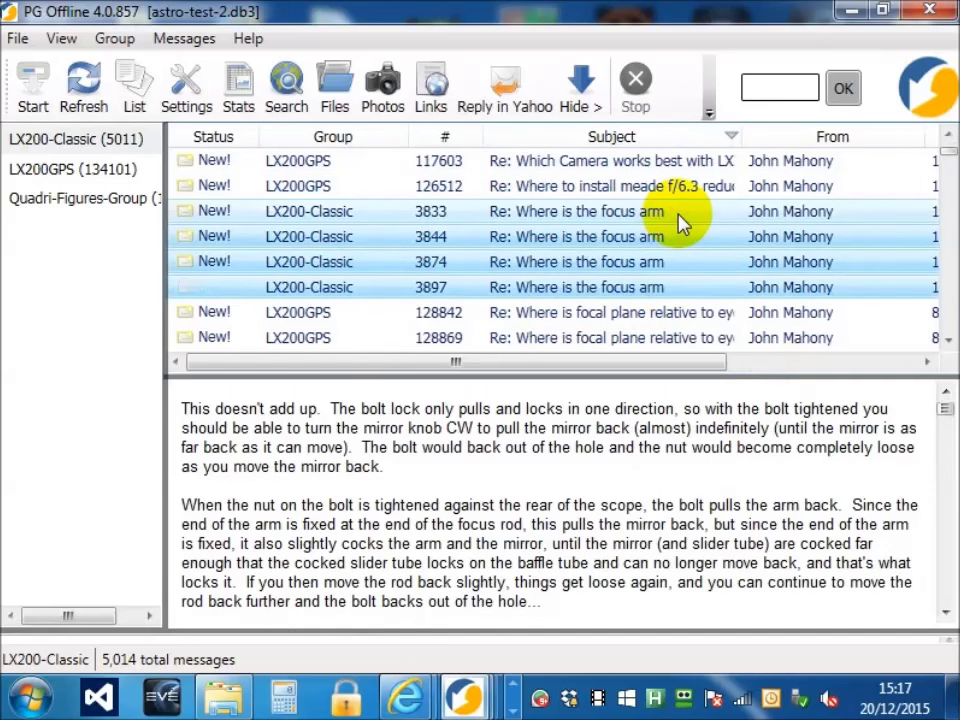
right_click(680, 222)
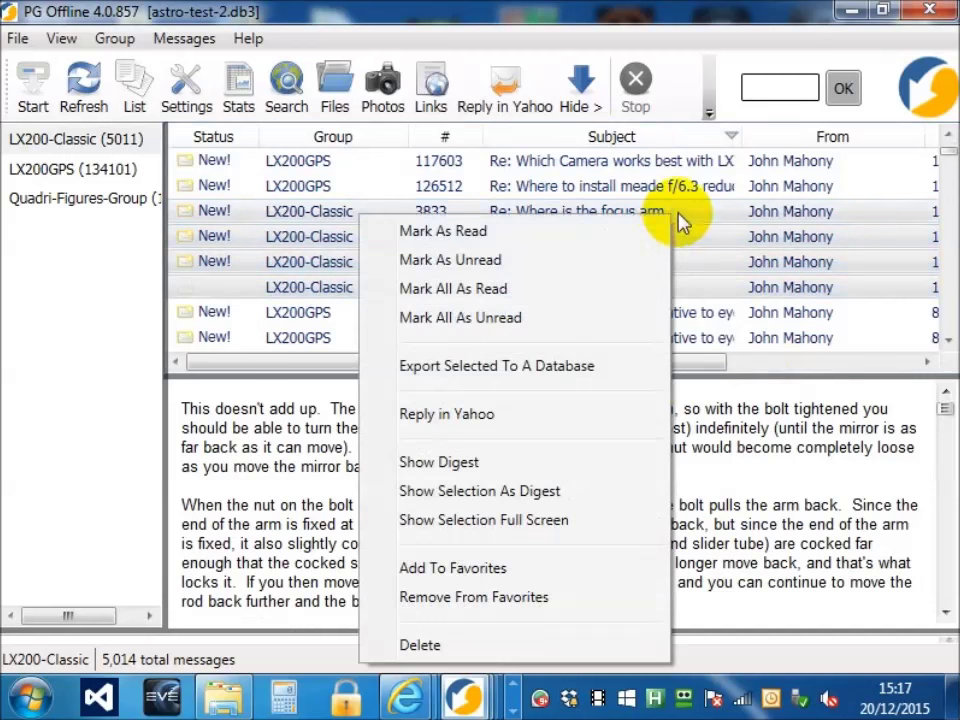
click(555, 495)
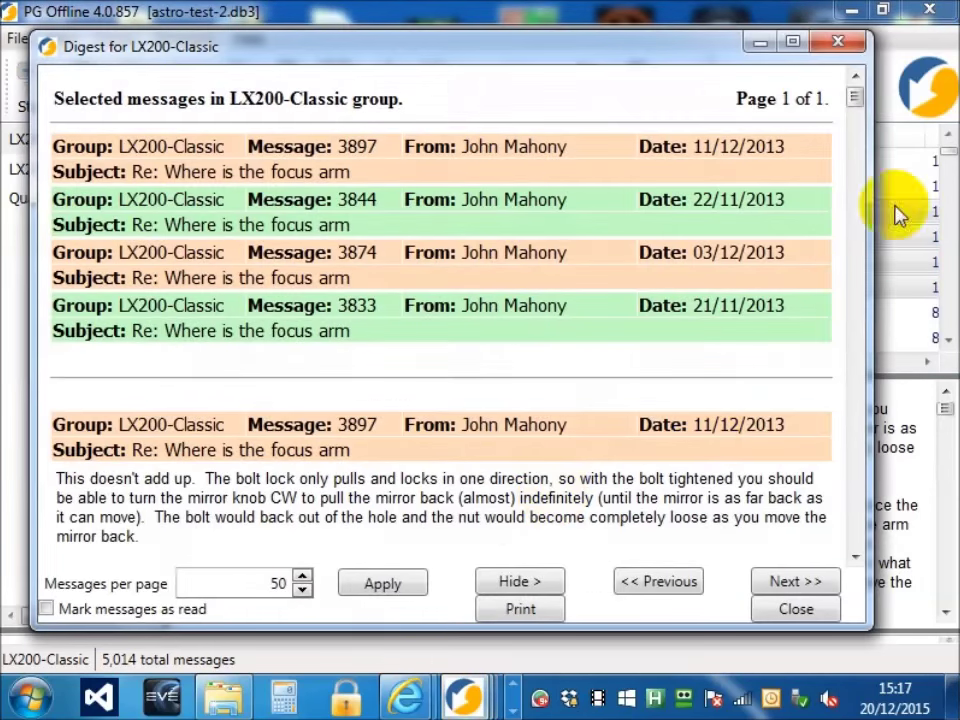
- Read through the digest of the selected messages down to its end and close it
drag(853, 96, 855, 165)
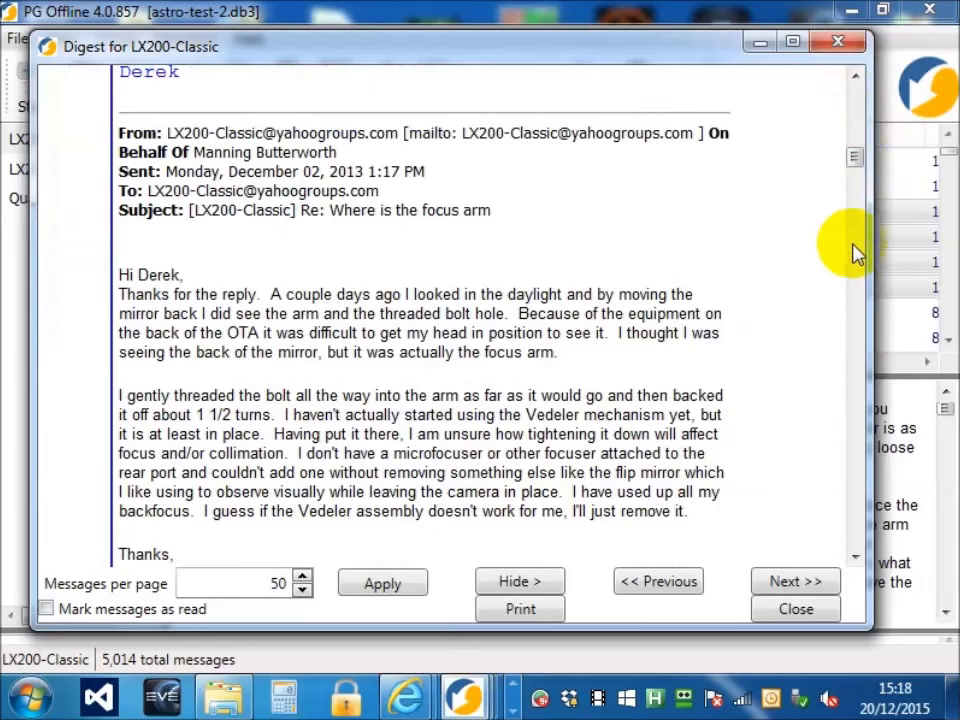
drag(855, 252, 848, 366)
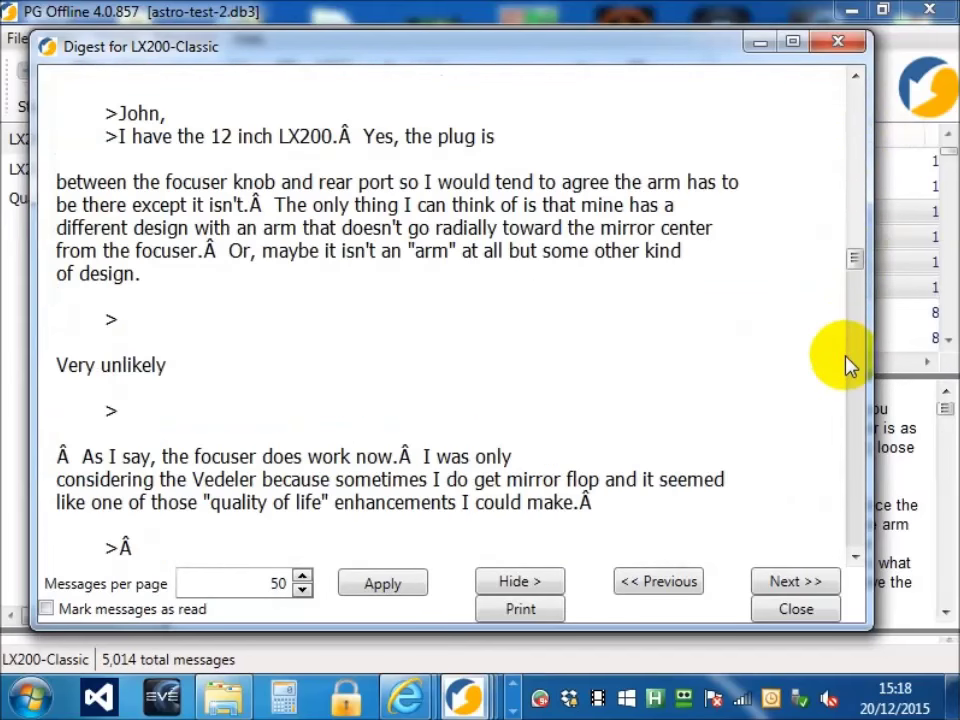
scroll(848, 375, down, 15)
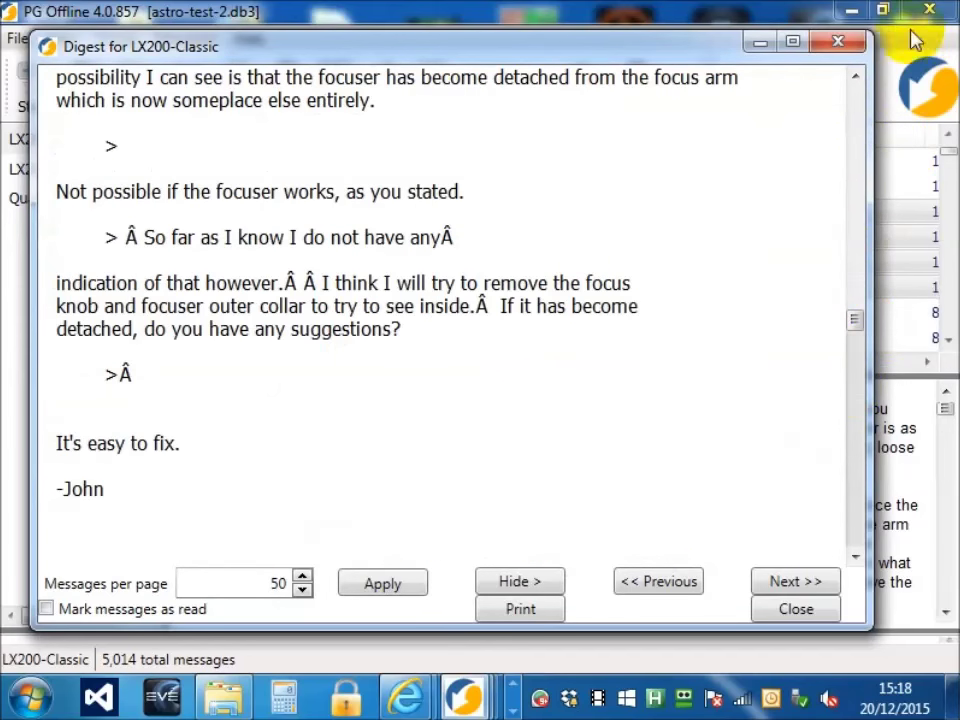
click(848, 42)
- Open message 3833 in full screen view, page forward to message 3897, and close the view
double_click(621, 214)
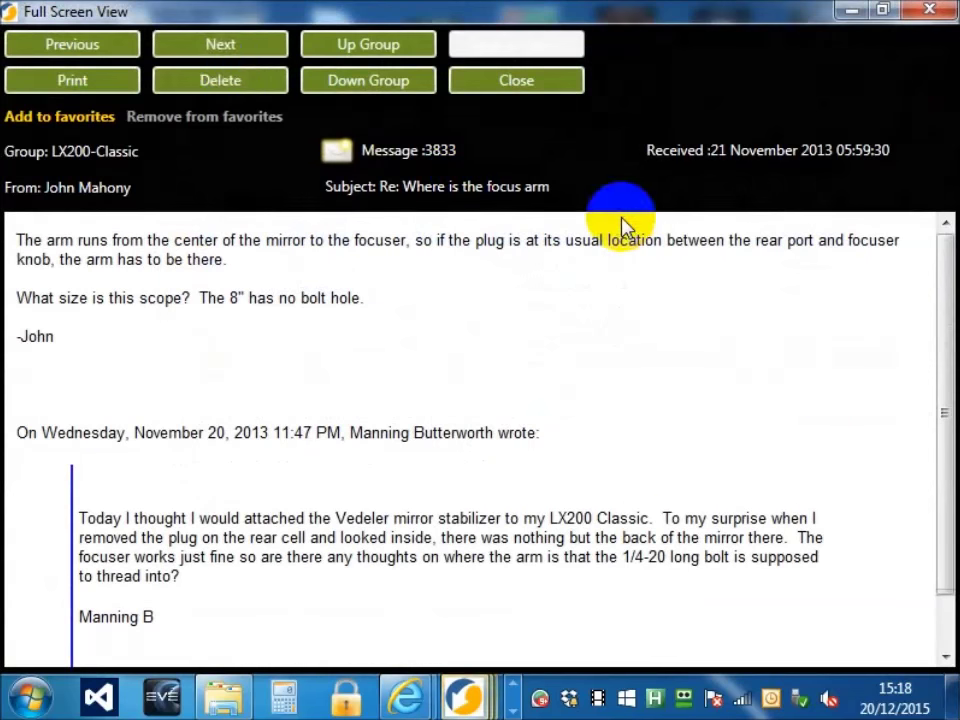
click(240, 42)
click(240, 52)
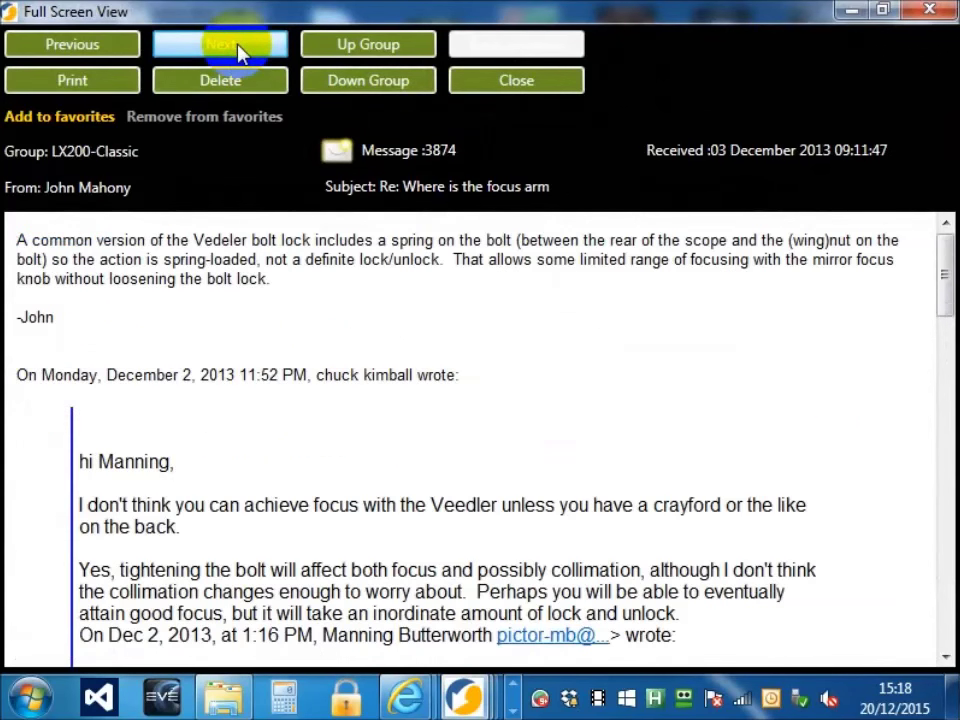
click(240, 52)
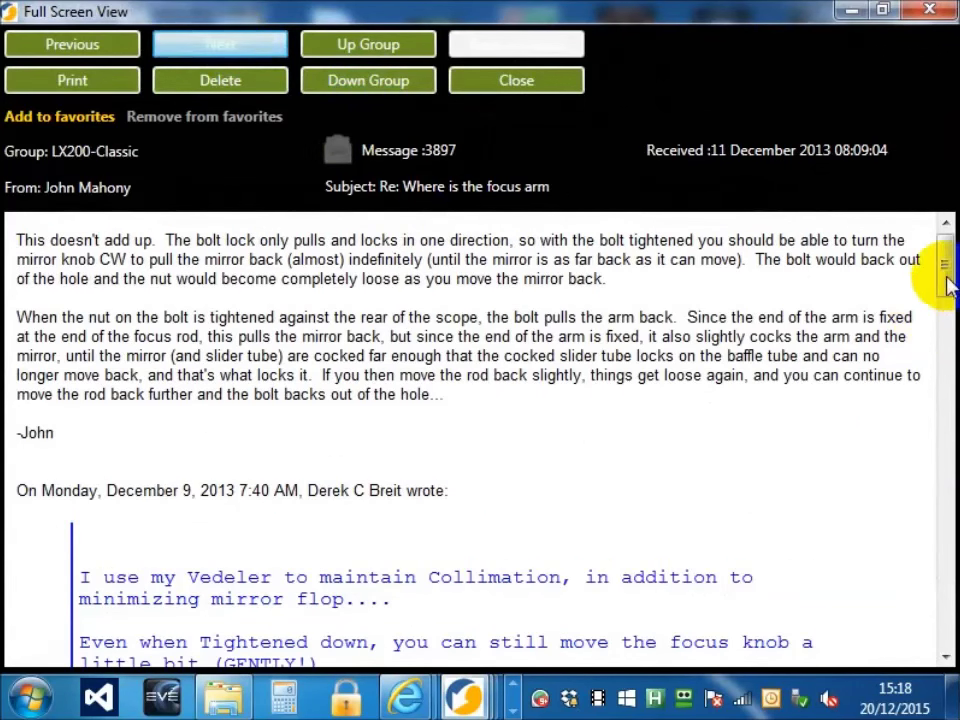
drag(946, 283, 940, 255)
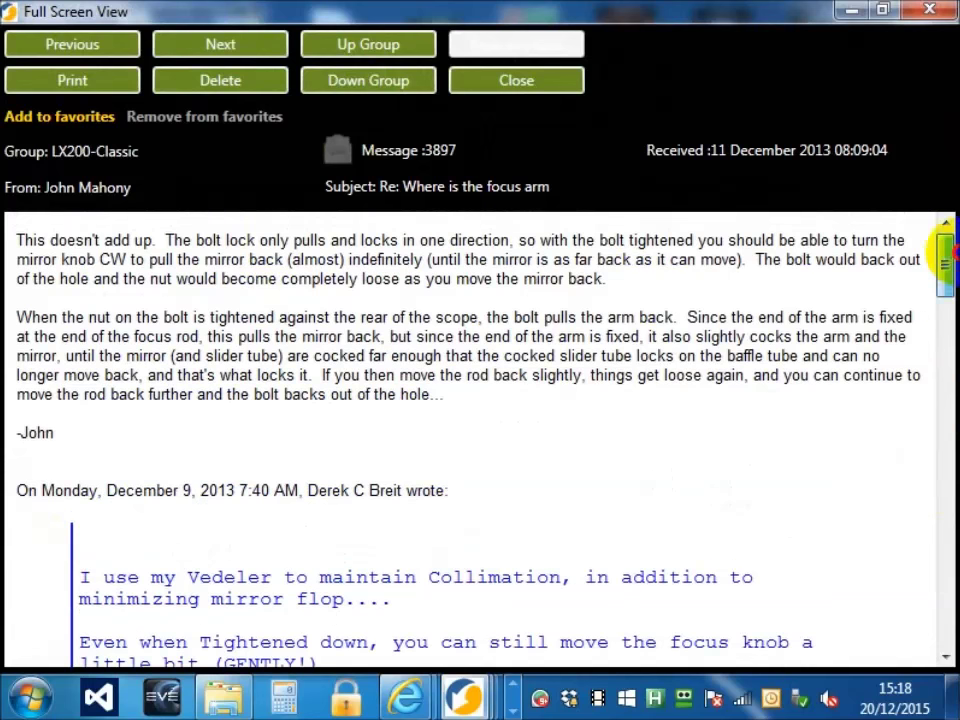
click(516, 80)
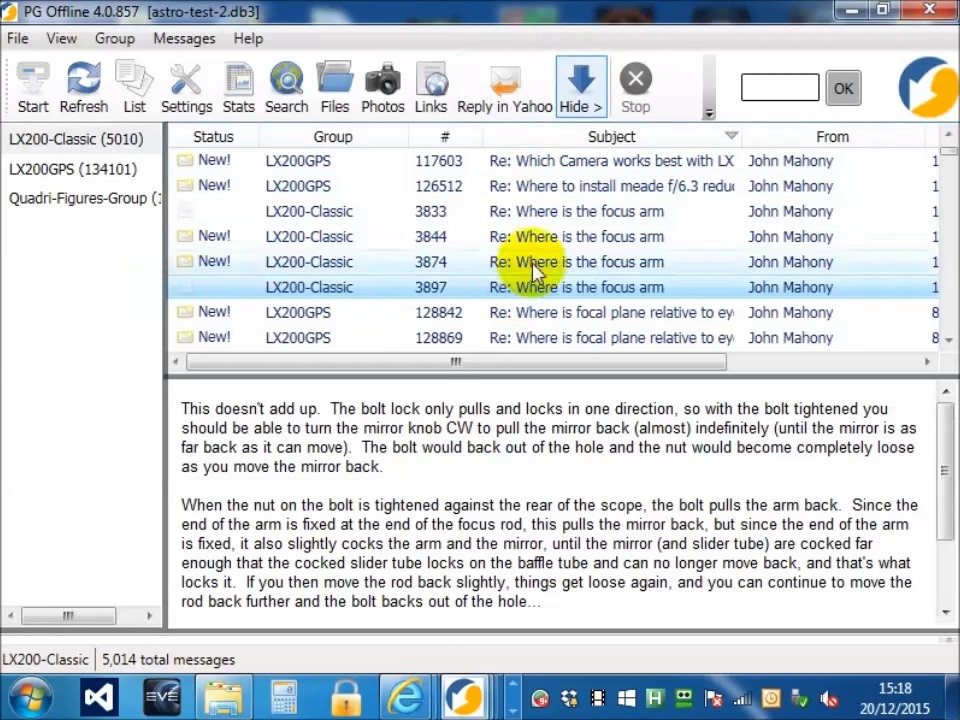
- Reopen message 3833 in full screen view, read forward through the messages to 128869, and close the view
click(553, 215)
double_click(553, 215)
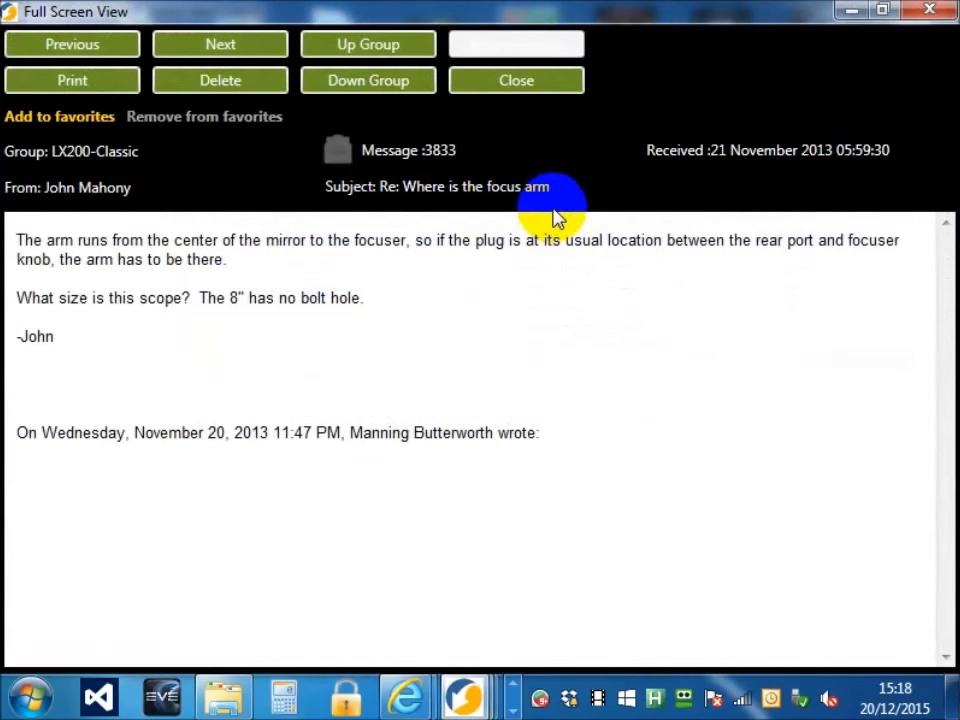
click(225, 52)
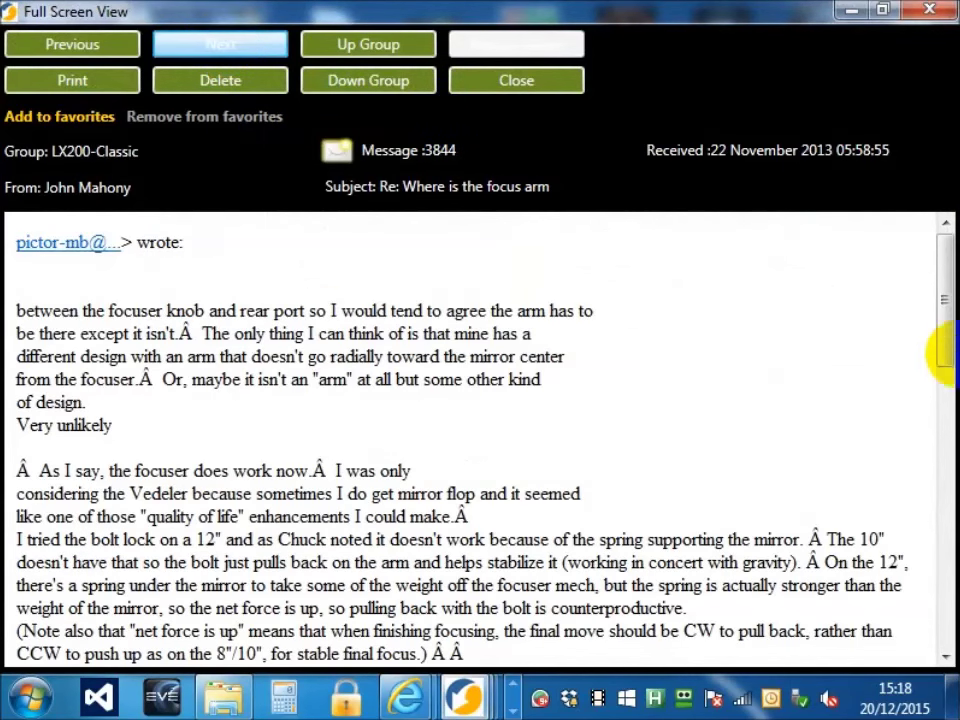
drag(938, 268, 897, 588)
click(241, 50)
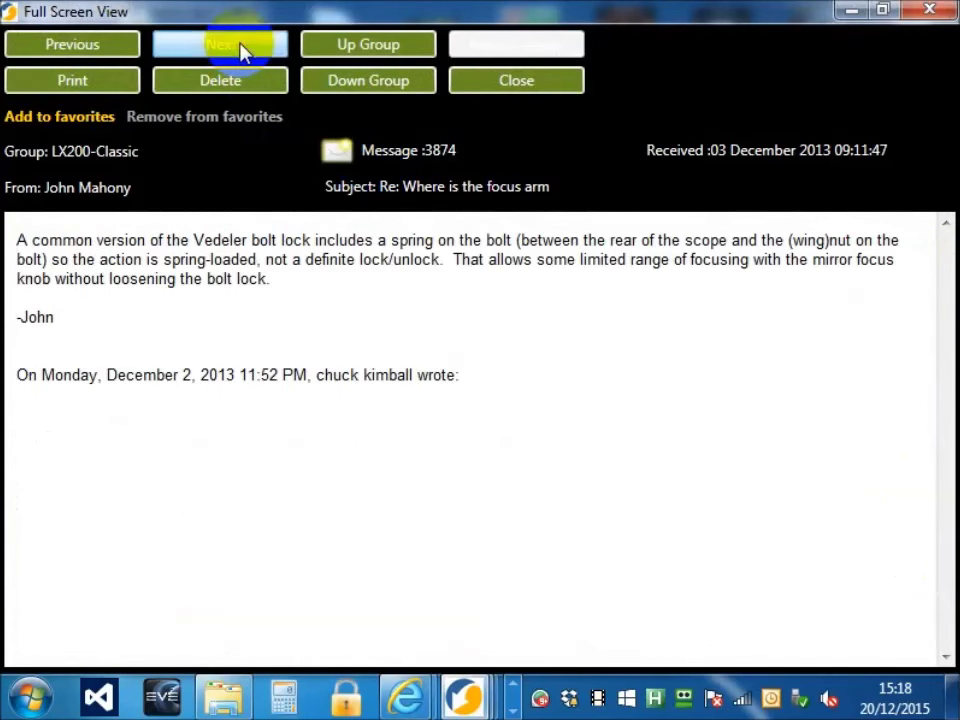
click(257, 50)
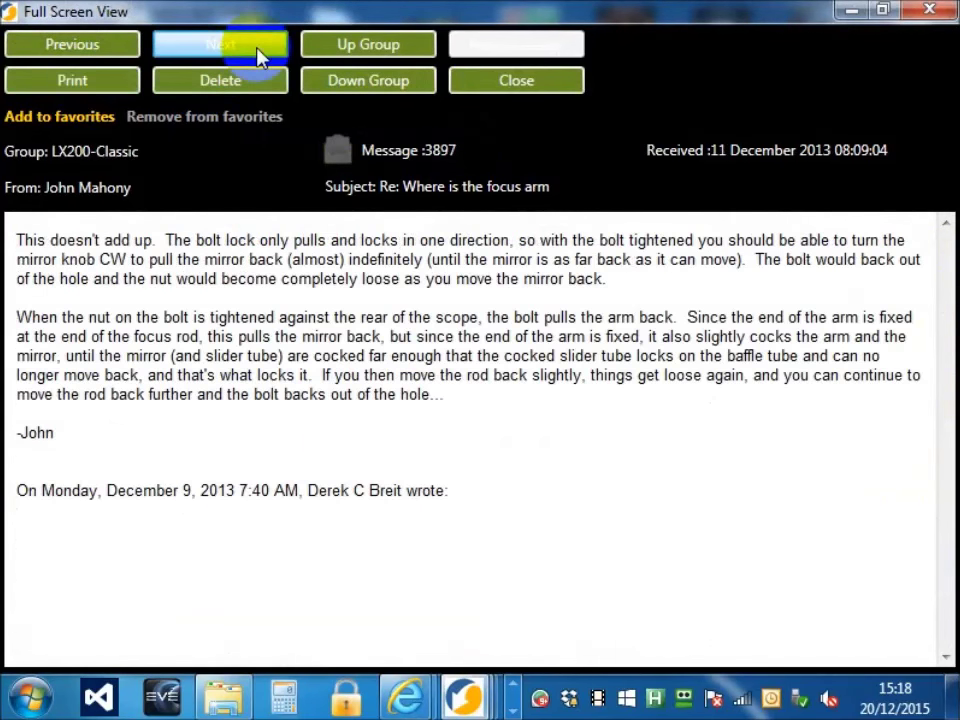
click(257, 52)
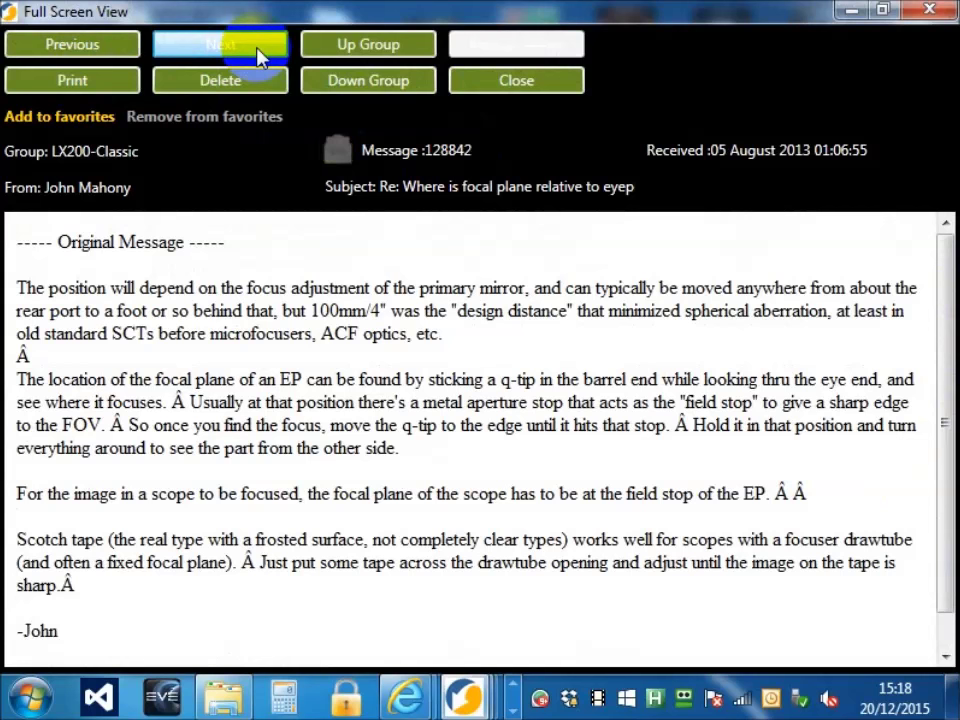
drag(915, 285, 937, 425)
scroll(937, 425, down, 1)
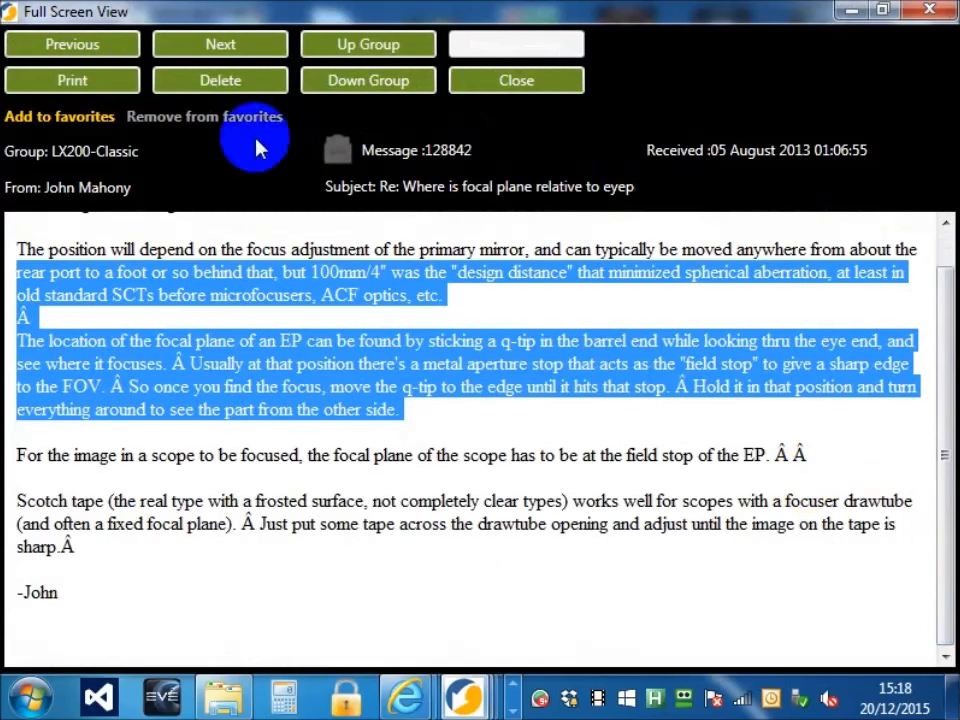
click(238, 46)
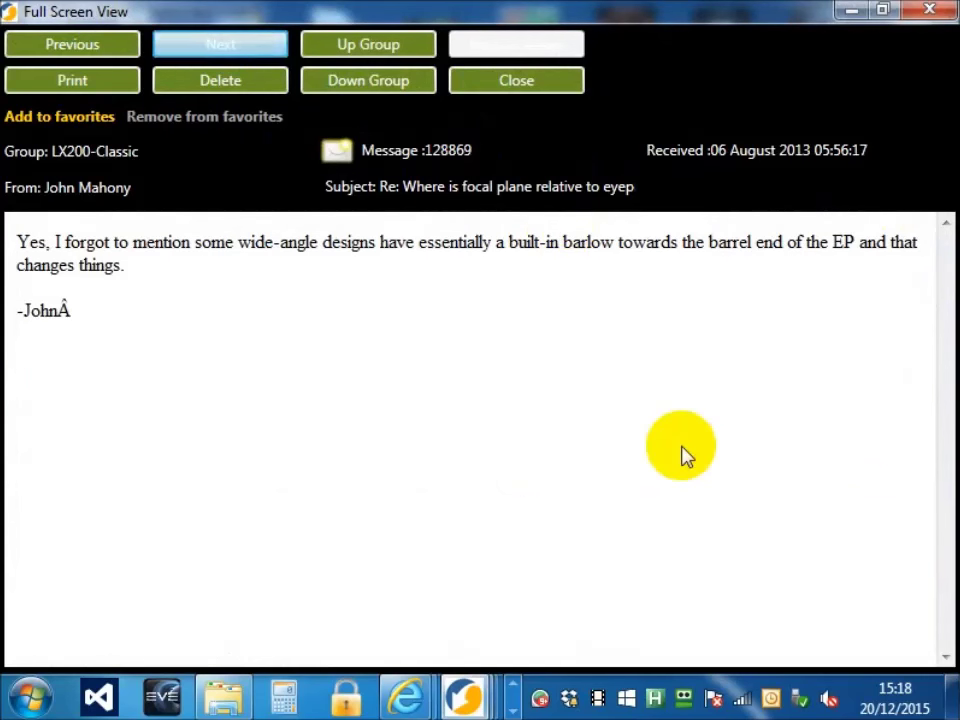
click(525, 86)
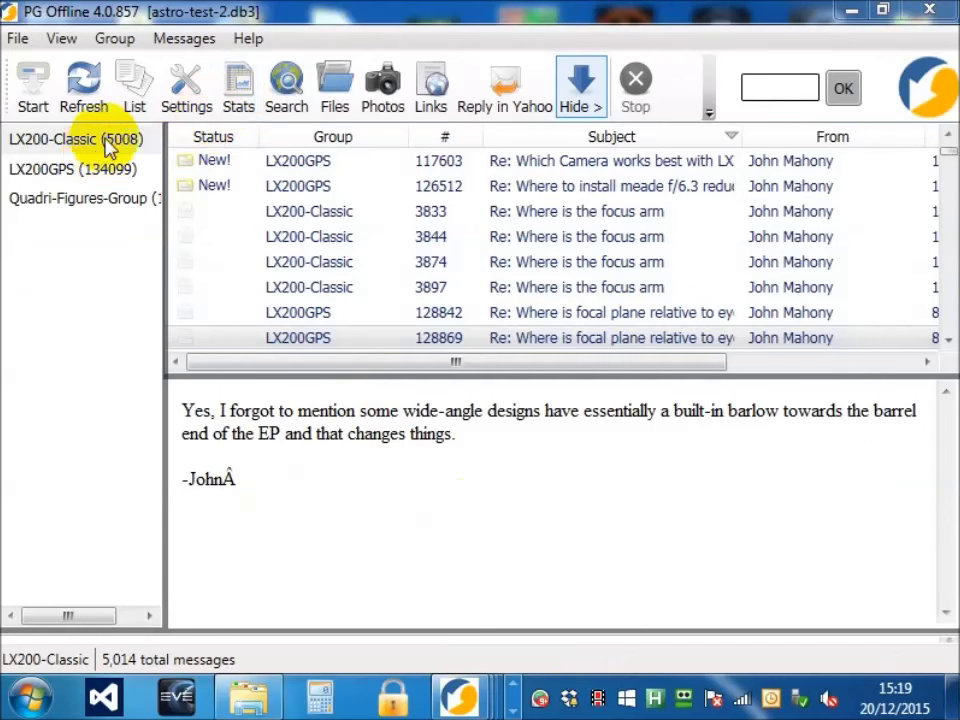
- Open a new message search and set its ID range from 1 to 1000
click(288, 106)
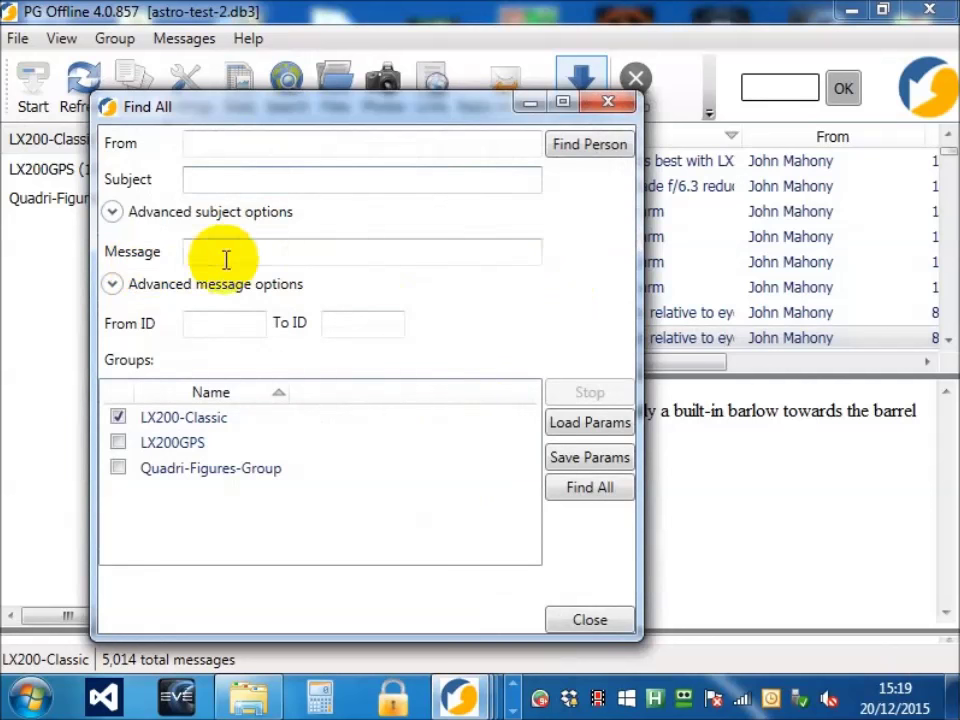
click(219, 324)
text(1)
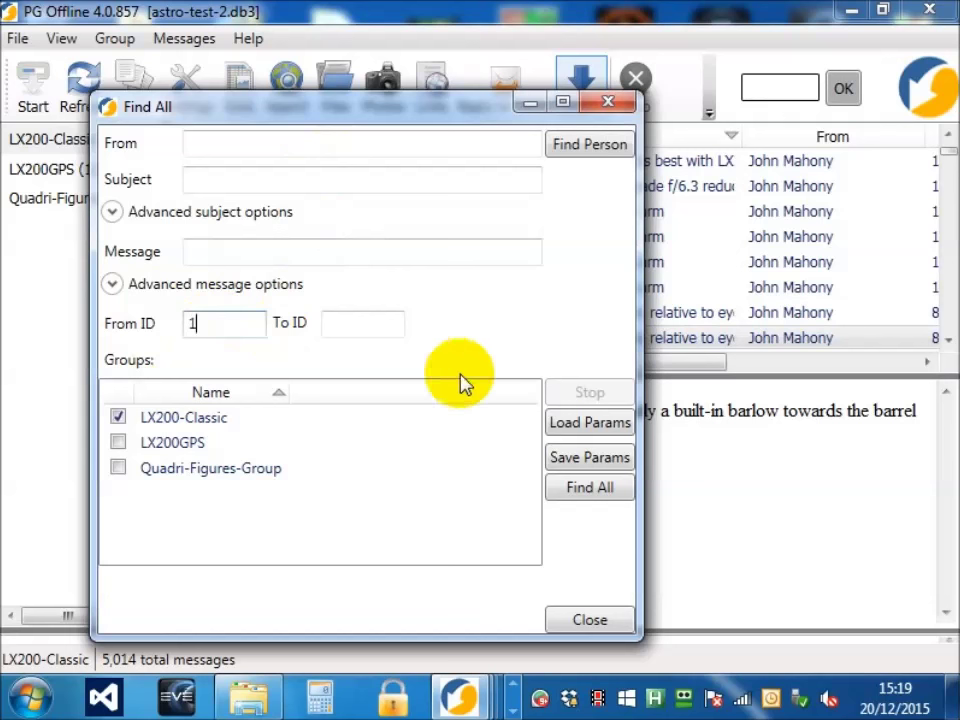
click(371, 331)
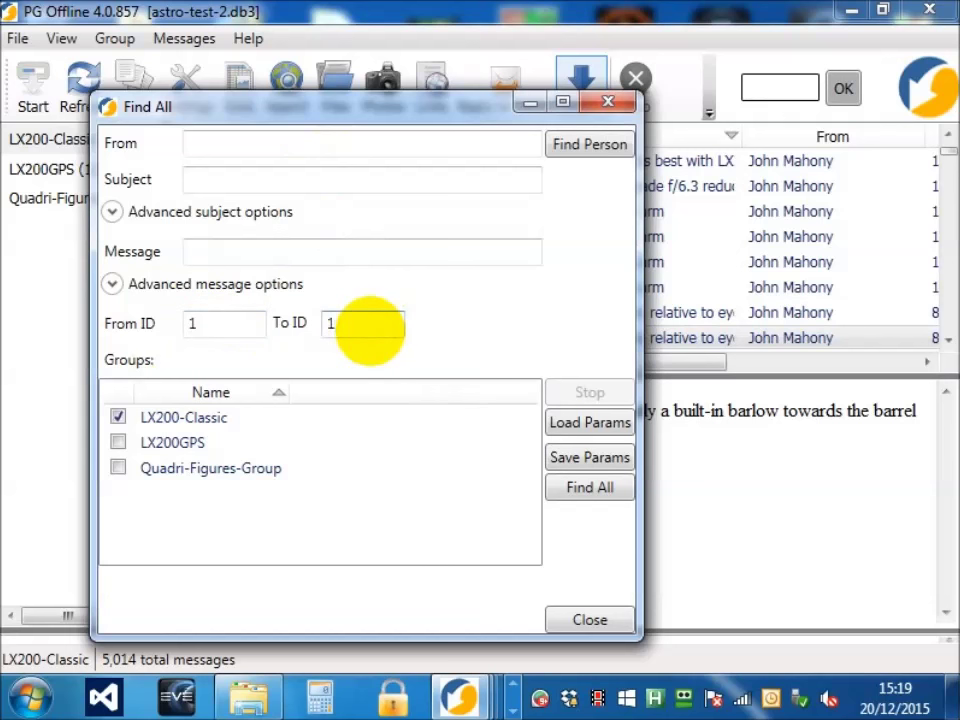
text(1000)
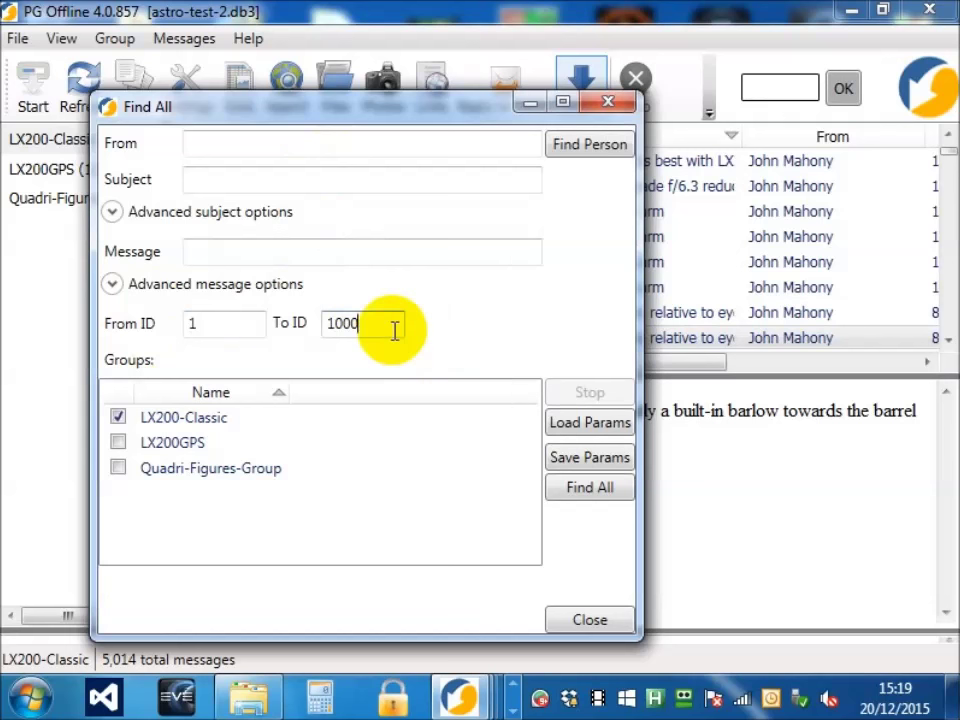
- Clear both the upper and lower ID limits from the search
drag(394, 325, 268, 343)
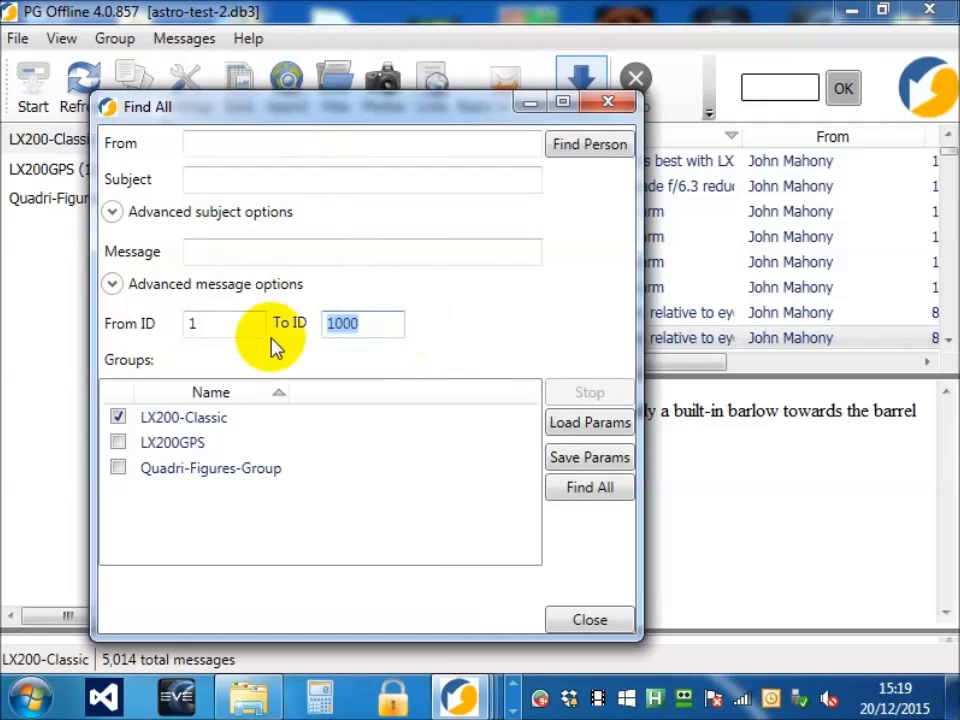
key(BackSpace)
click(236, 319)
key(BackSpace)
- Find all messages with the subject "pollen" in LX200-Classic and LX200GPS, and minimize the search dialog to view the results
click(231, 171)
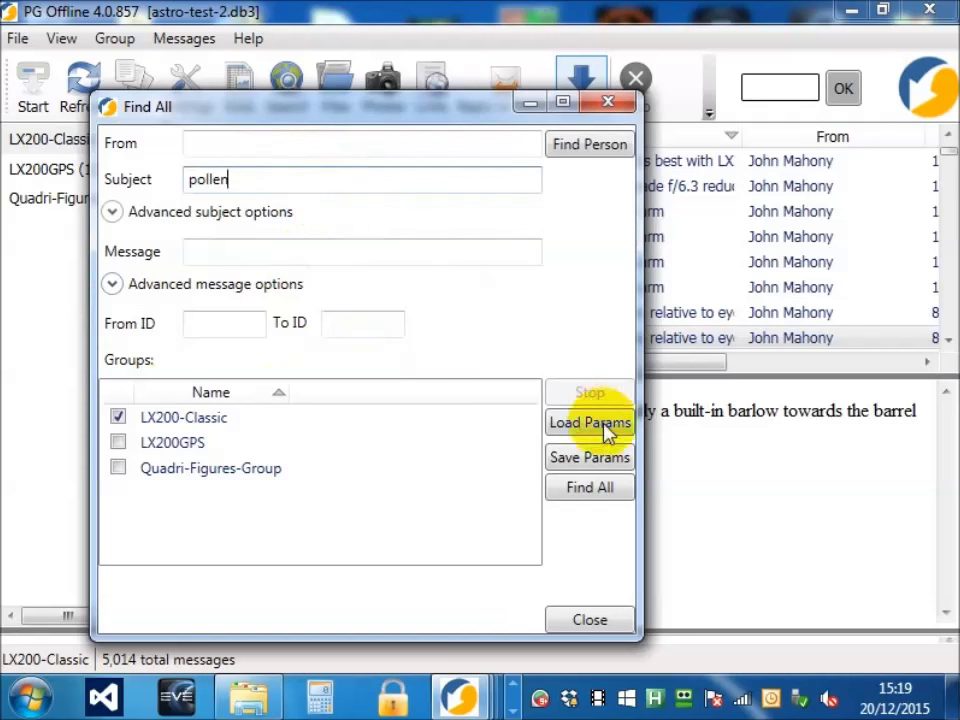
click(118, 442)
click(592, 490)
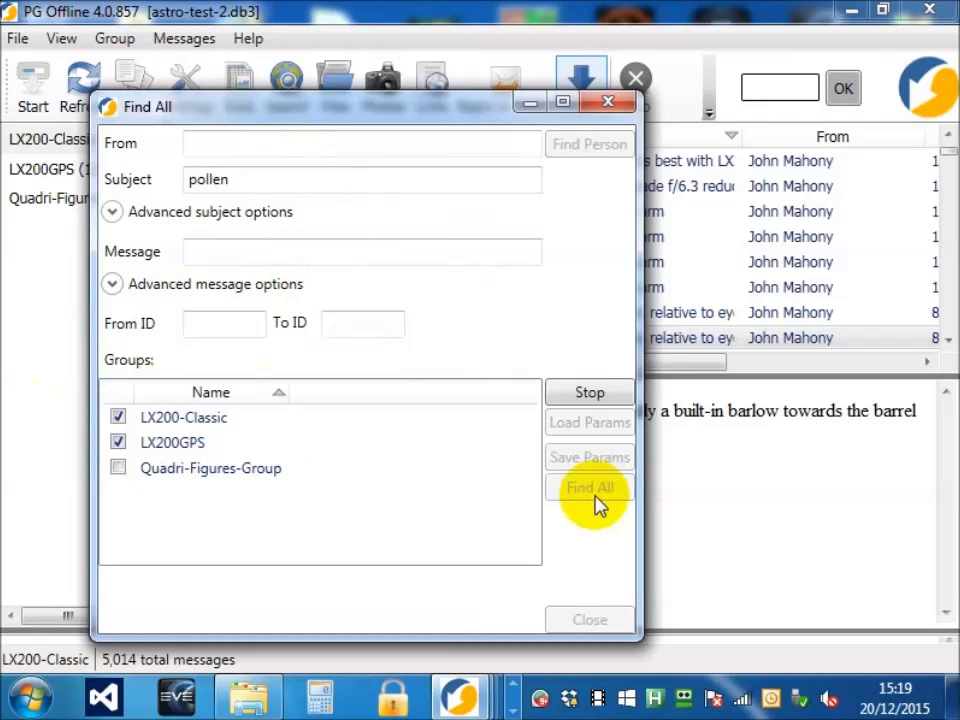
click(528, 102)
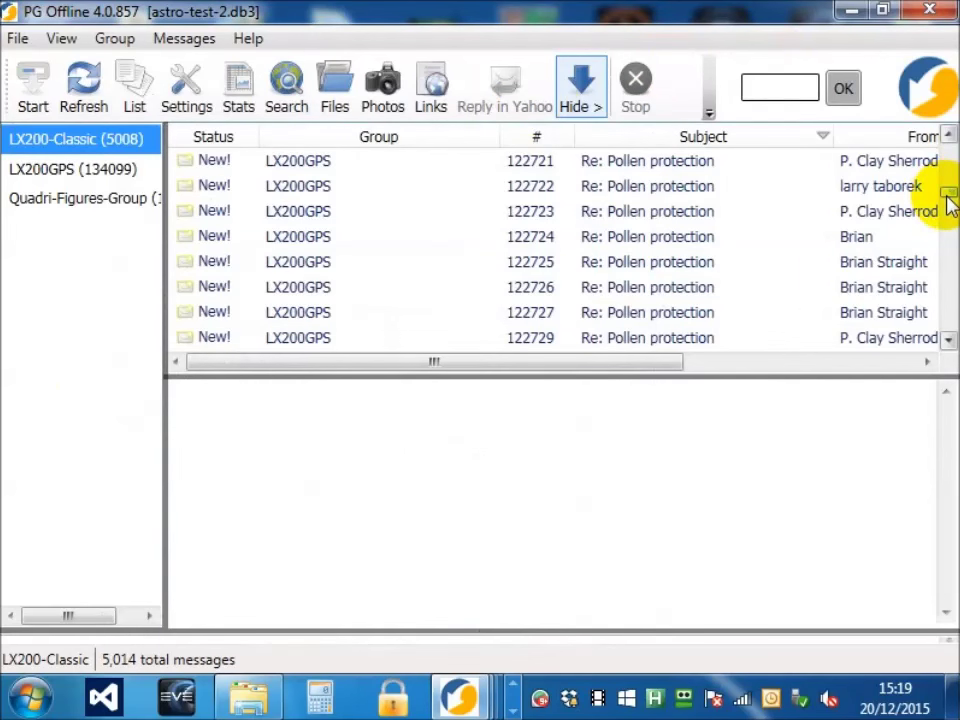
- Look through the pollen search results and sort them by sender
drag(950, 200, 938, 306)
click(930, 240)
scroll(950, 190, down, 1)
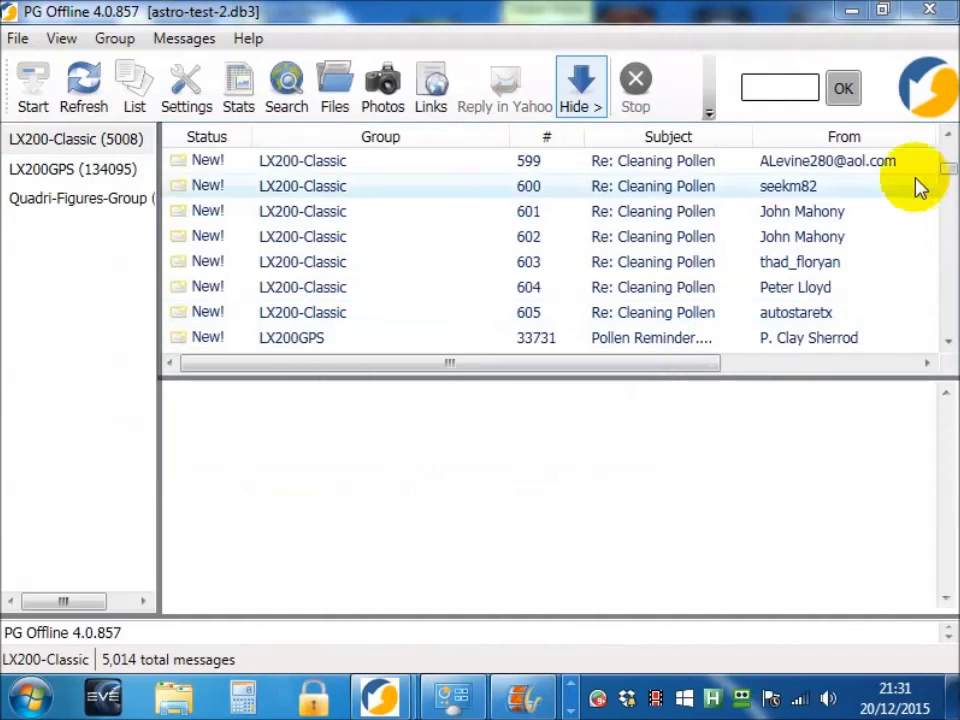
click(863, 143)
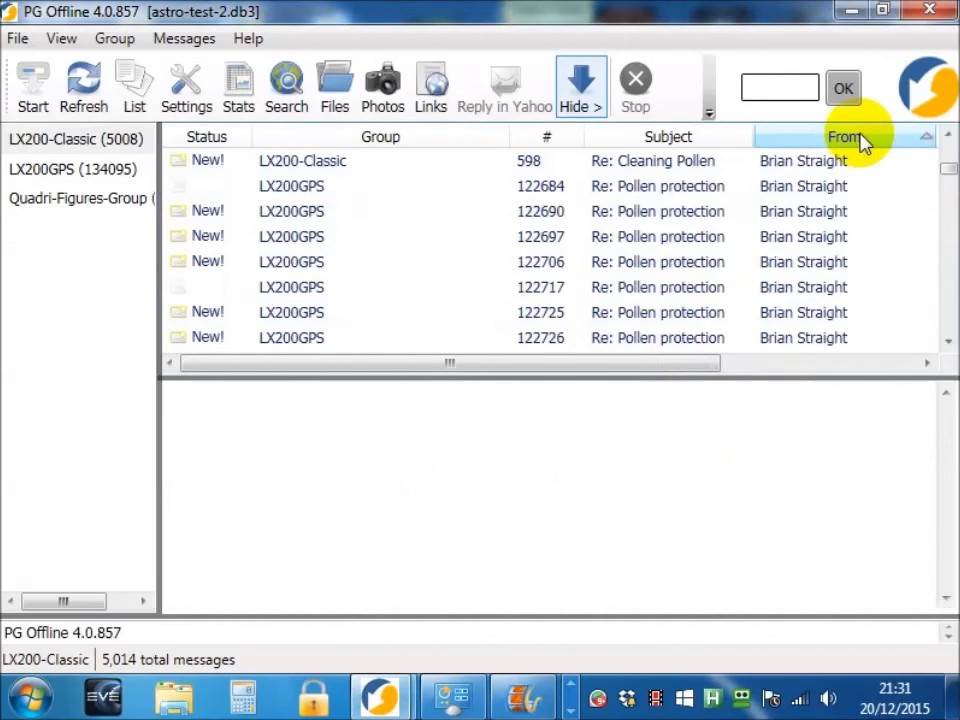
- Select the same sender's messages from 588 through 122726, show the selection as a digest, and read through it
click(949, 136)
click(949, 136)
click(949, 136)
click(949, 136)
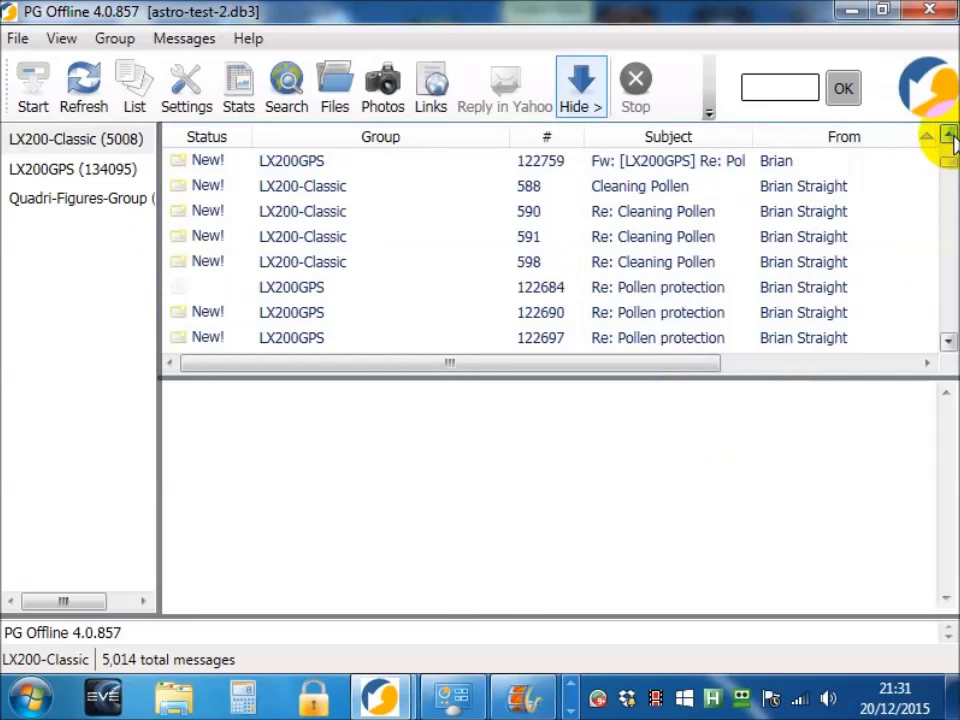
click(497, 190)
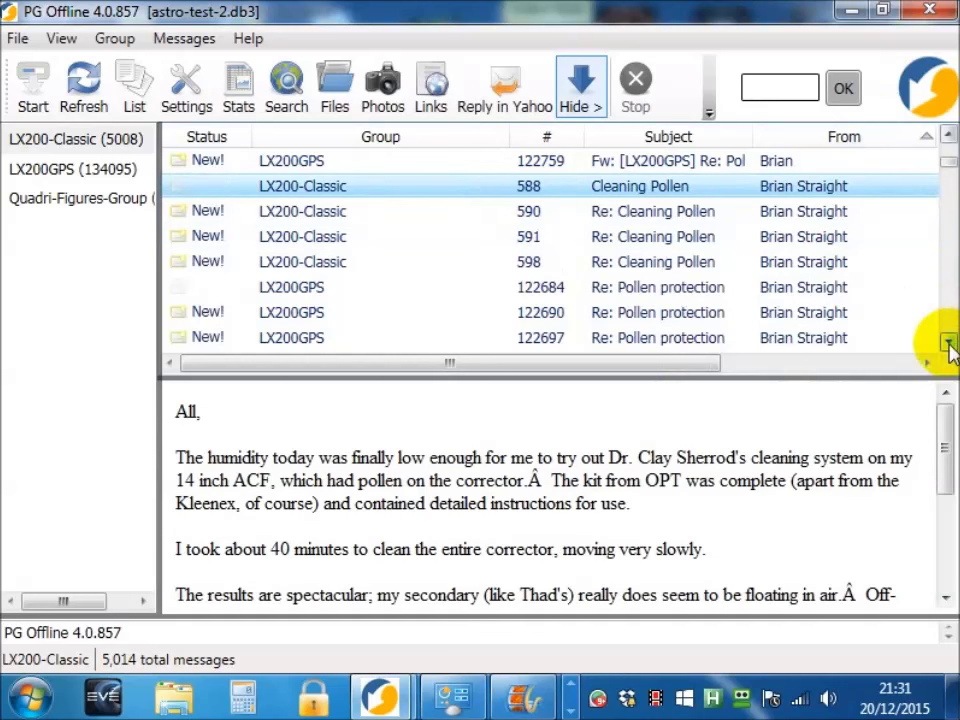
click(948, 342)
click(948, 342)
click(948, 342)
click(948, 342)
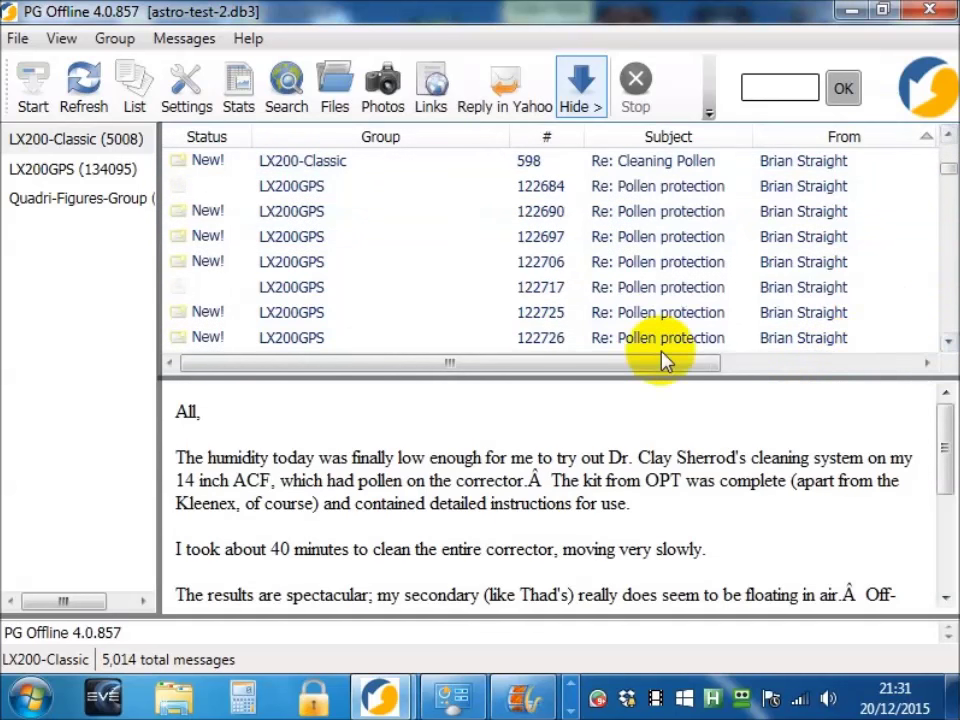
key(ctrl+a)
right_click(669, 313)
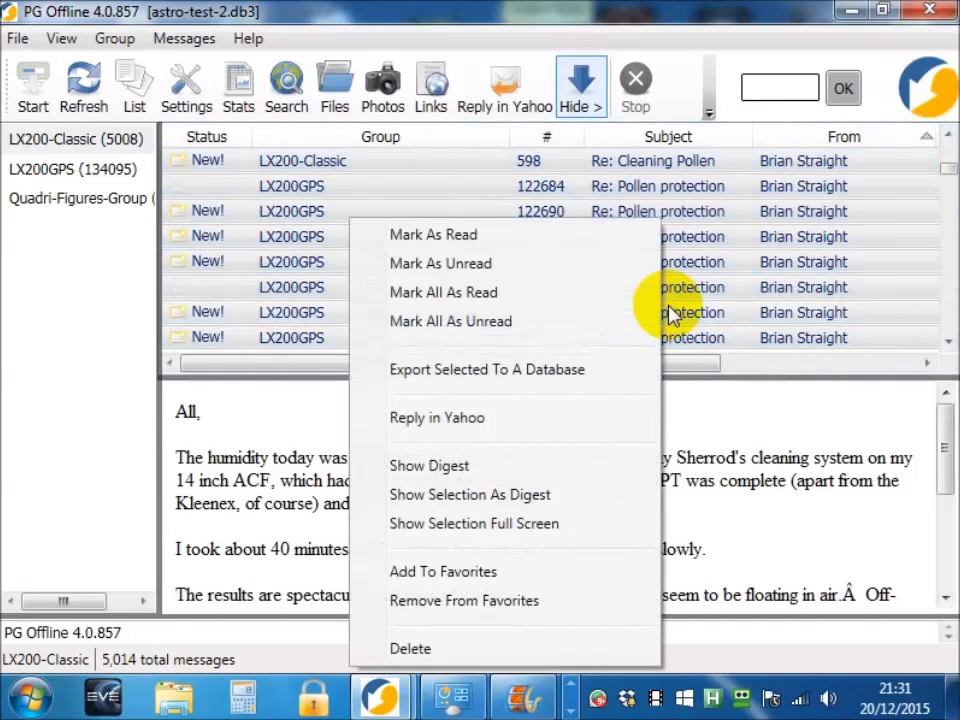
click(498, 494)
drag(851, 111, 851, 159)
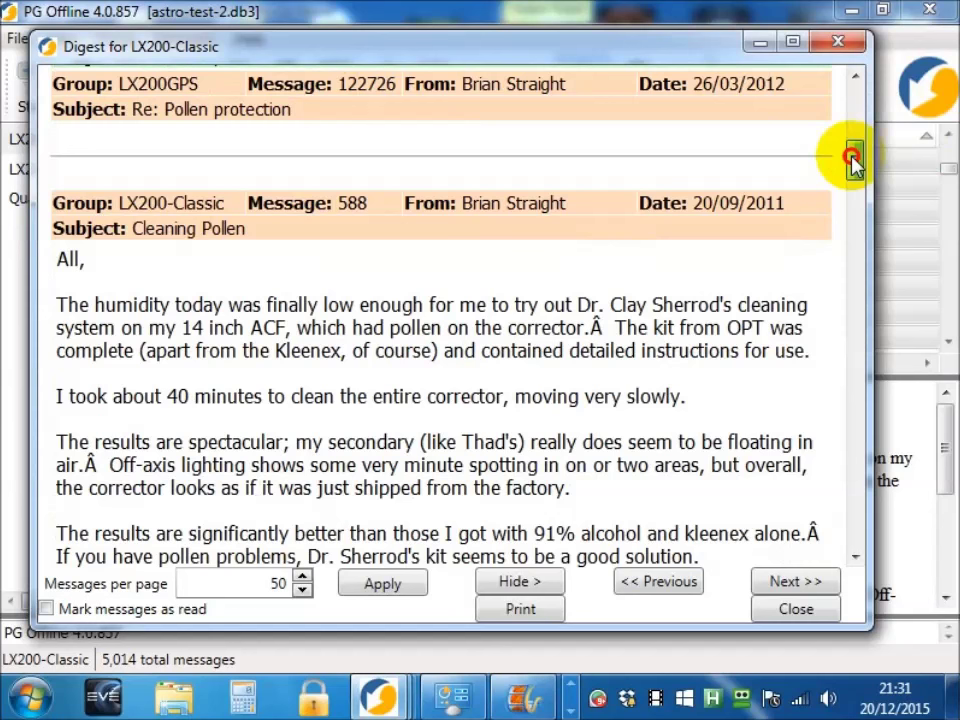
drag(851, 160, 828, 437)
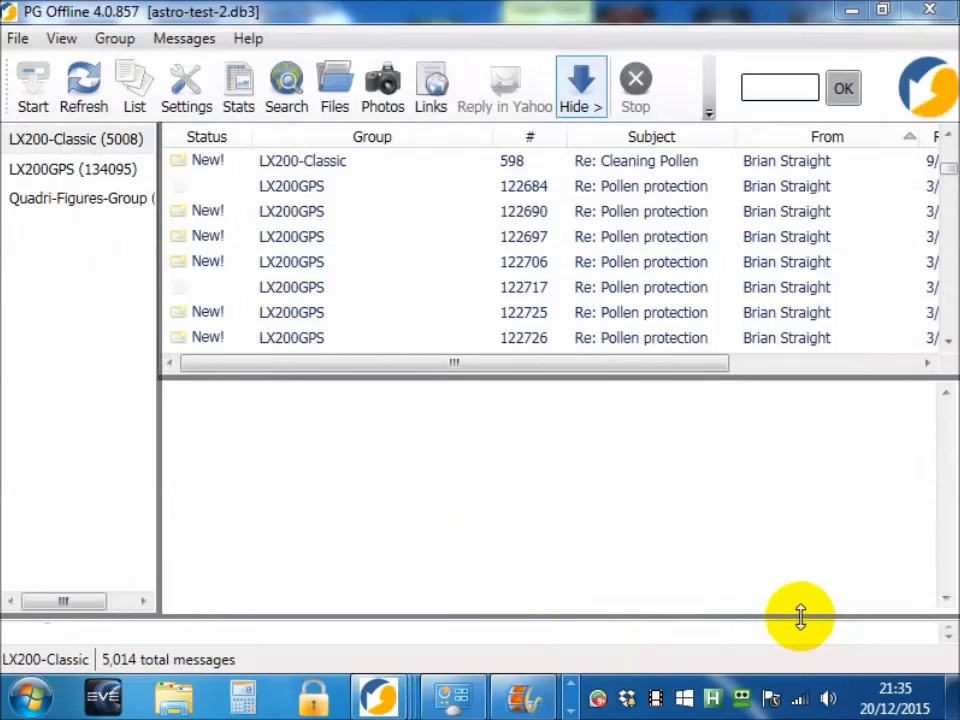
- Request the files download for the LX200-Classic group and list its available files
click(126, 145)
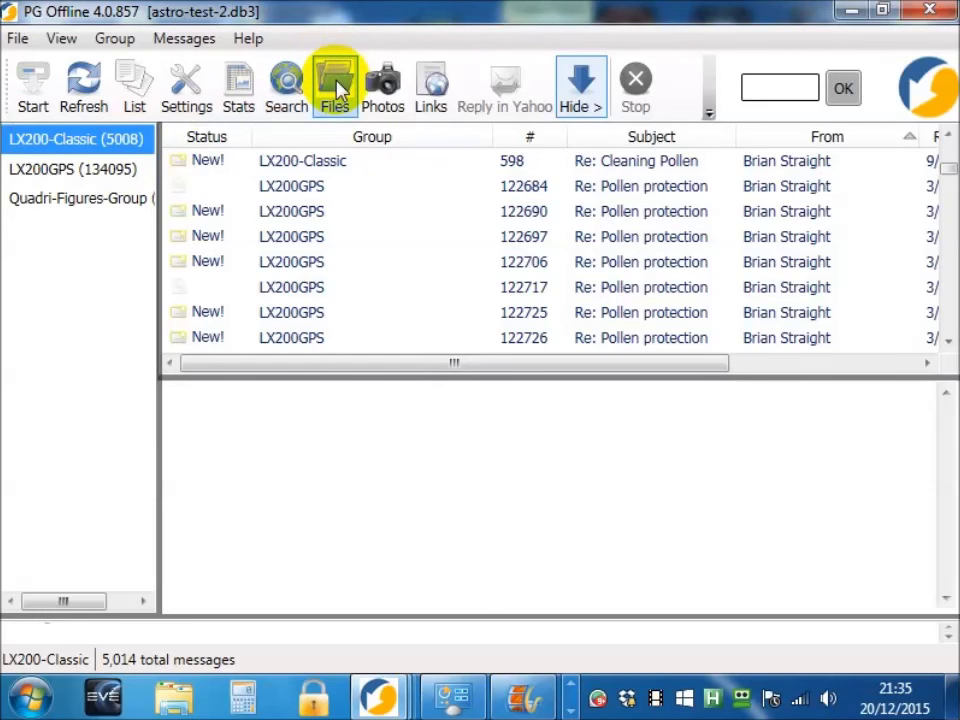
click(339, 90)
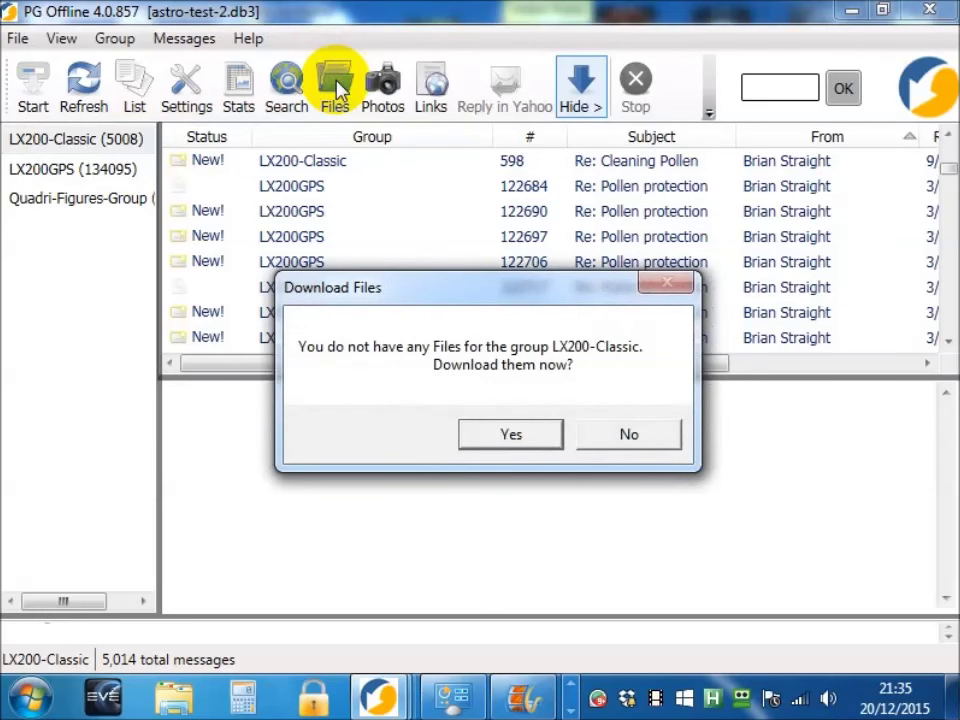
click(503, 440)
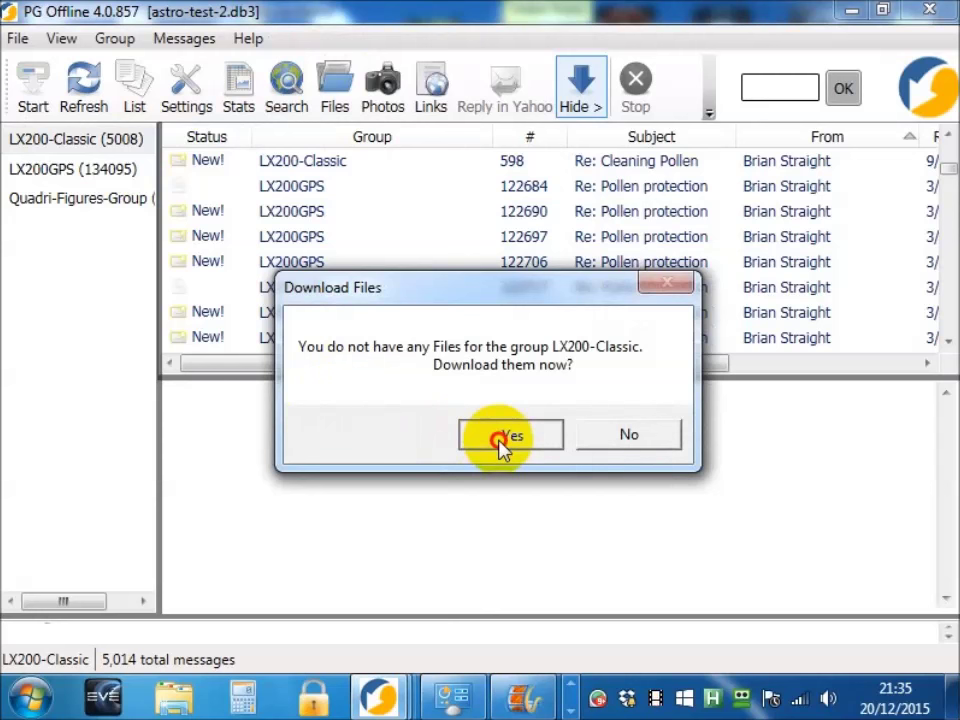
drag(340, 170, 316, 87)
click(328, 124)
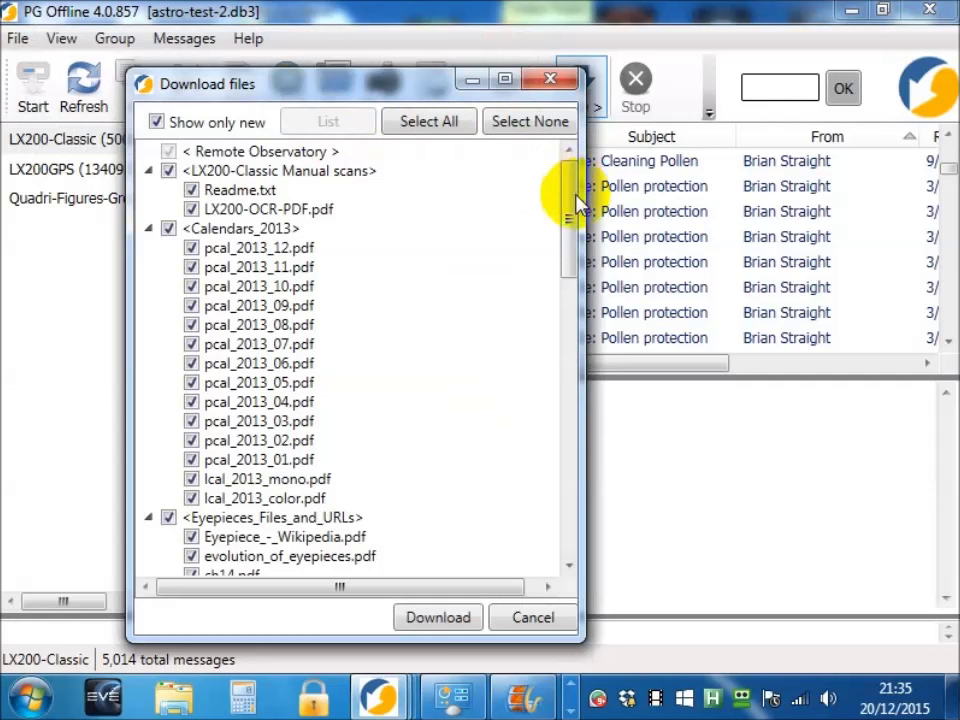
- Exclude the schematics folder from the LX200-Classic file download and include it again
drag(568, 204, 600, 331)
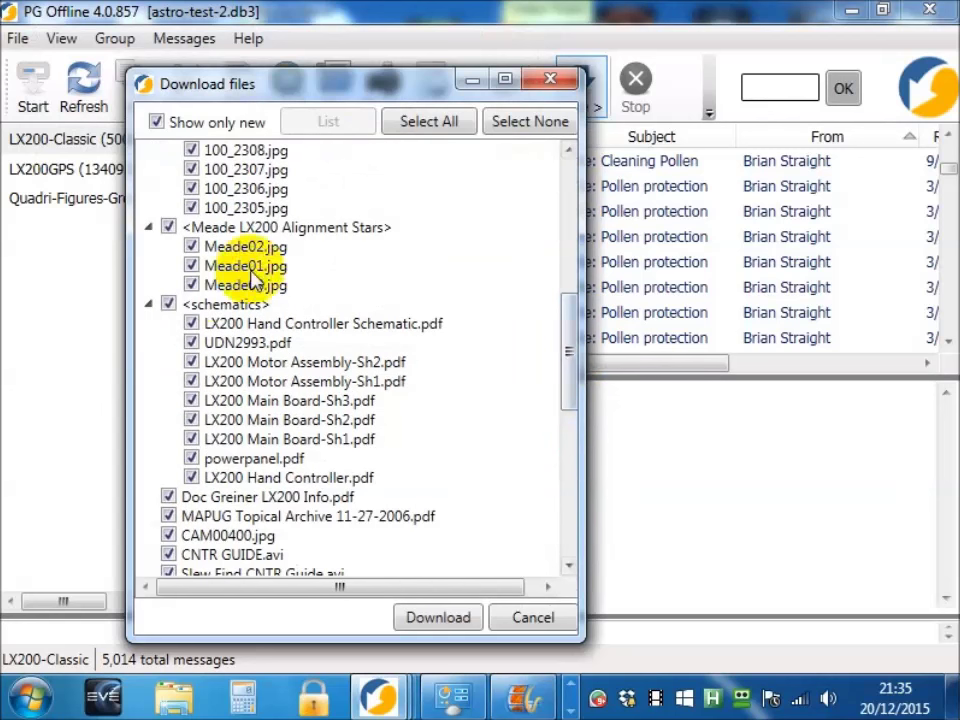
click(168, 304)
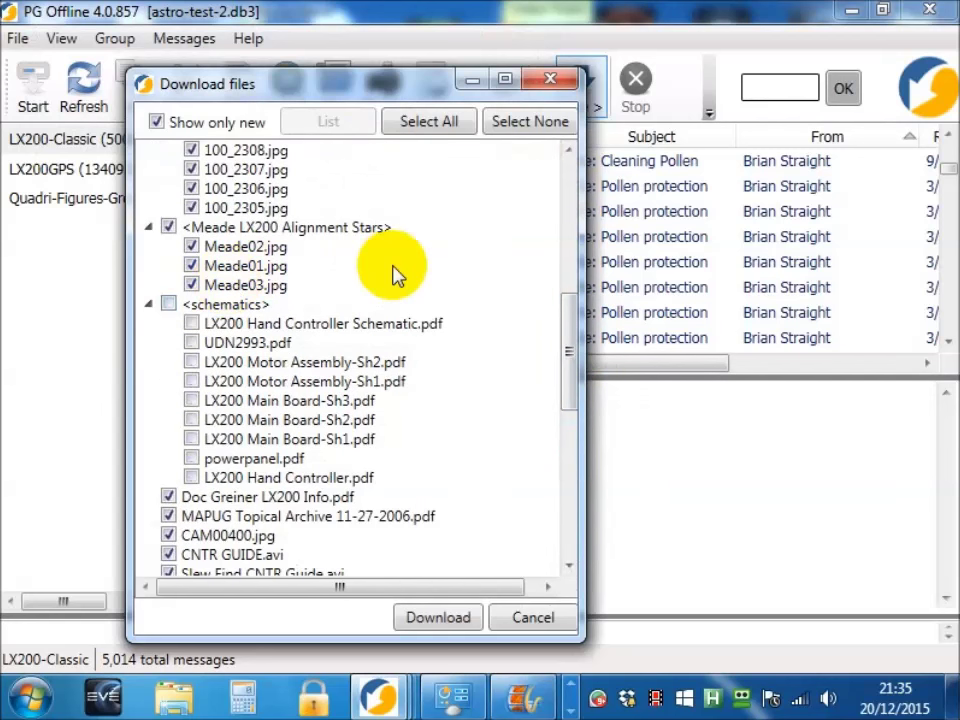
click(168, 304)
drag(561, 362, 572, 195)
- Clear the whole file selection, reselect all LX200-Classic files, and download them
click(536, 121)
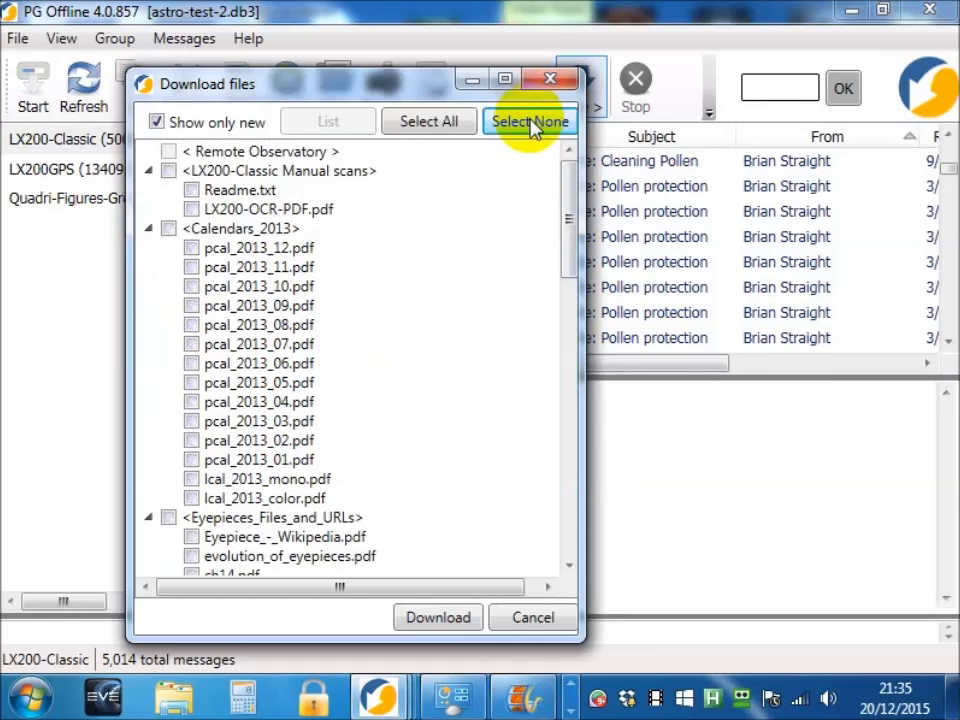
click(412, 124)
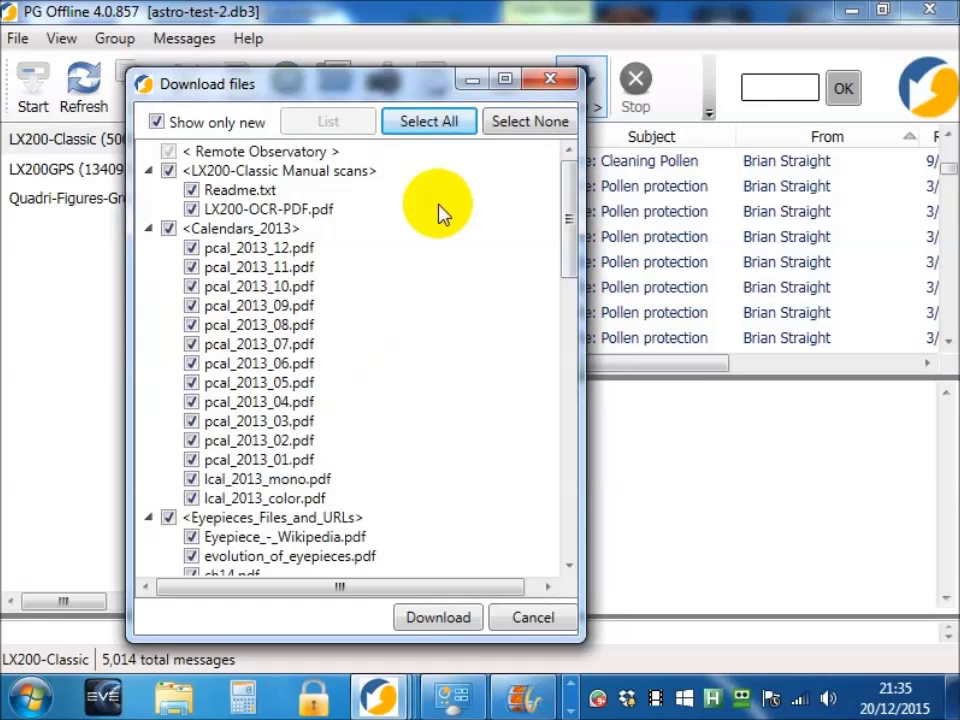
click(440, 618)
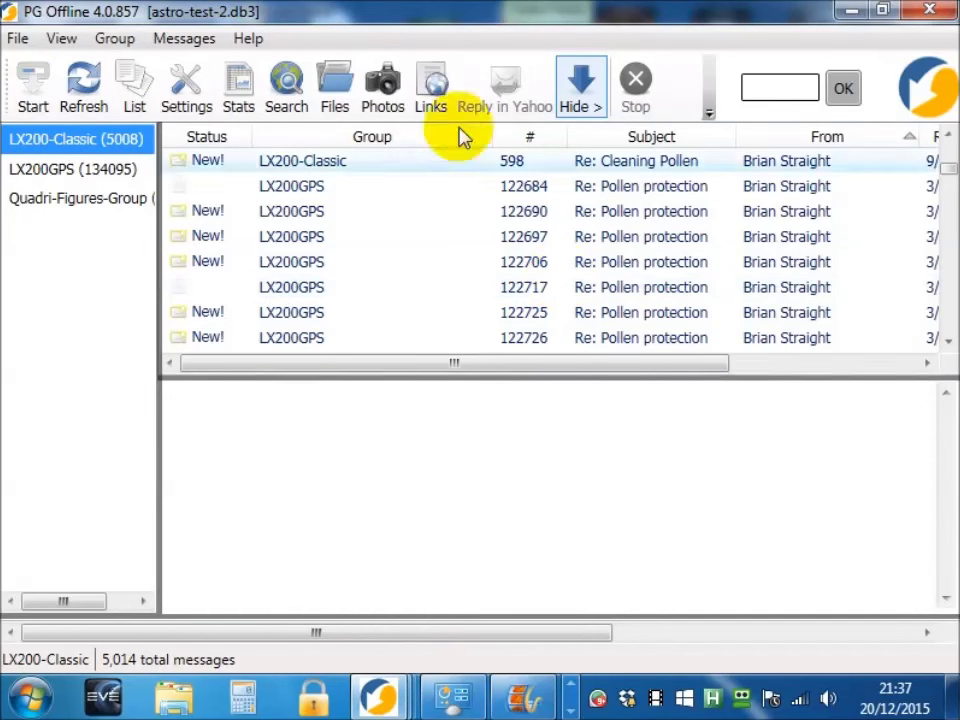
- Open the folder of downloaded LX200-Classic files, look through its contents, and close it
click(335, 80)
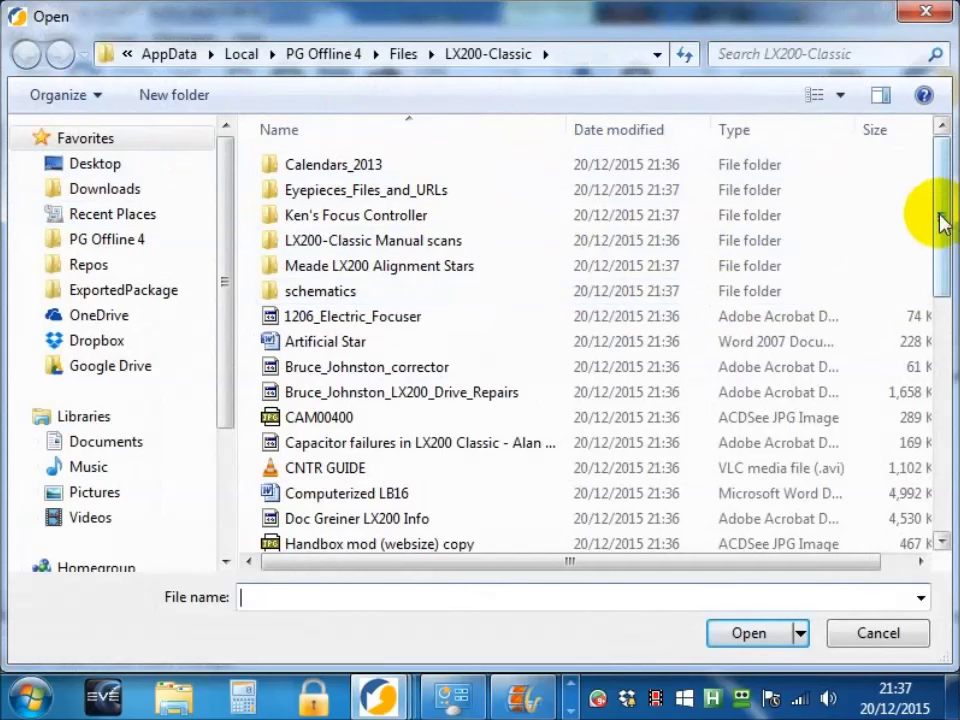
drag(943, 214, 945, 185)
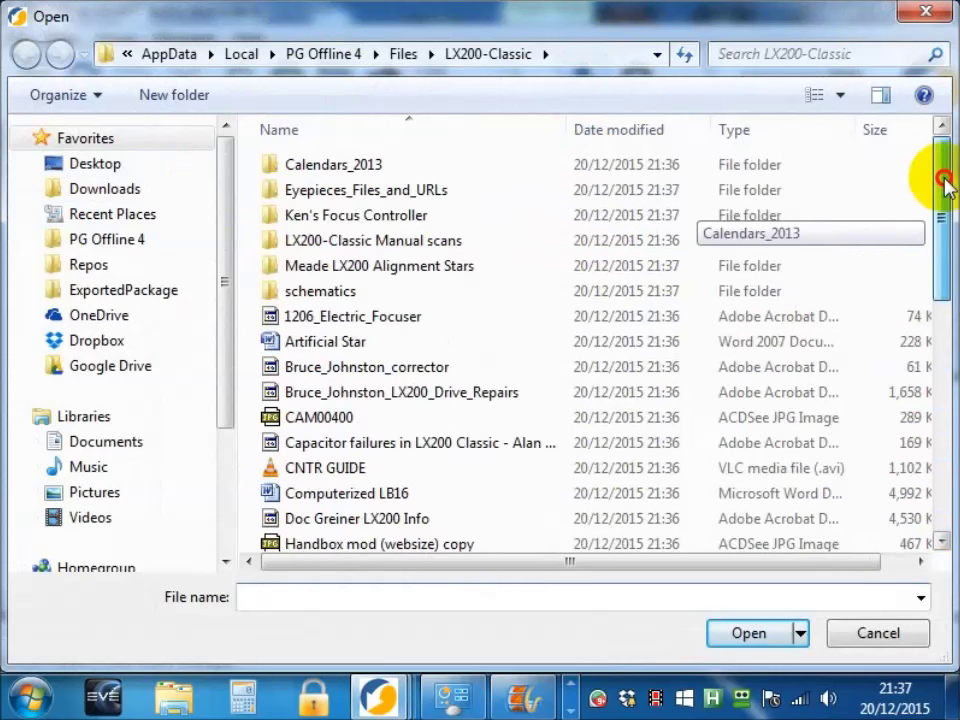
click(936, 12)
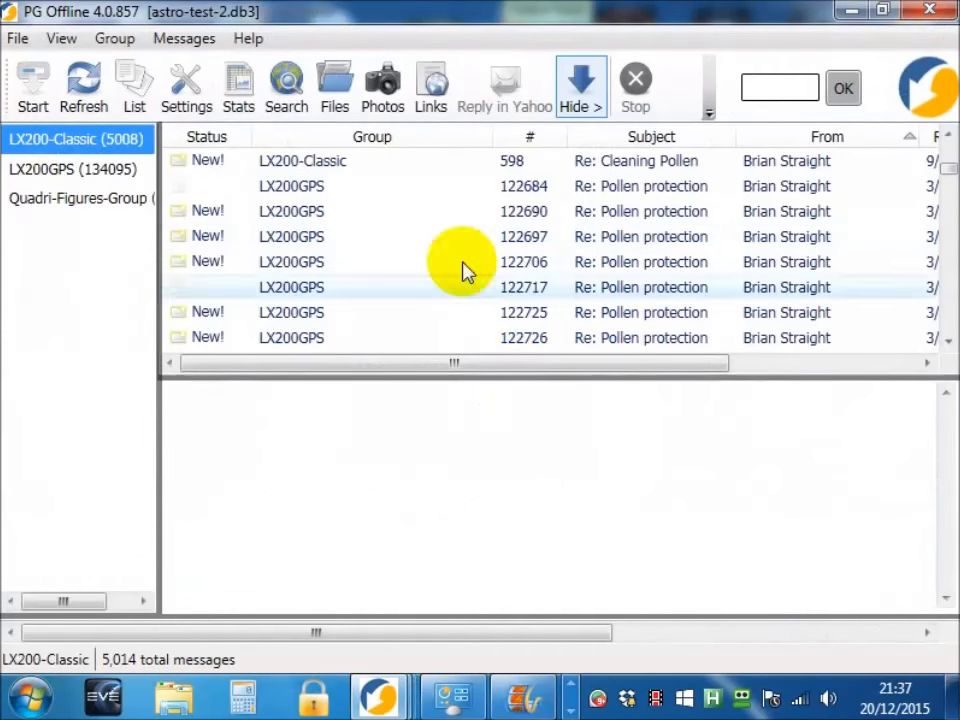
- List the photo albums of LX200-Classic and download all of them
click(383, 86)
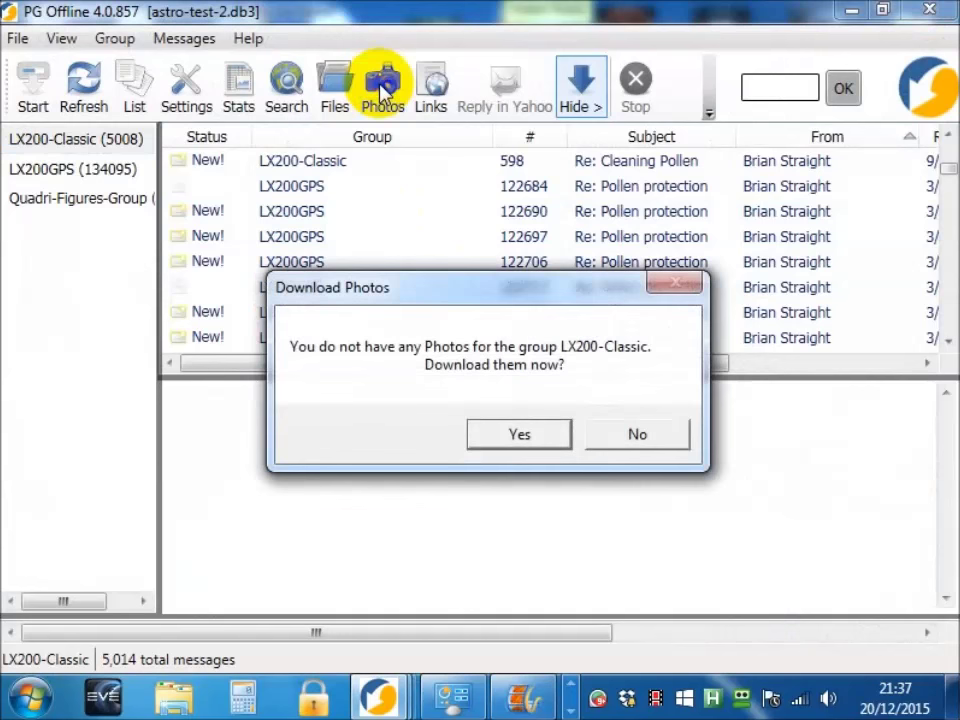
click(553, 435)
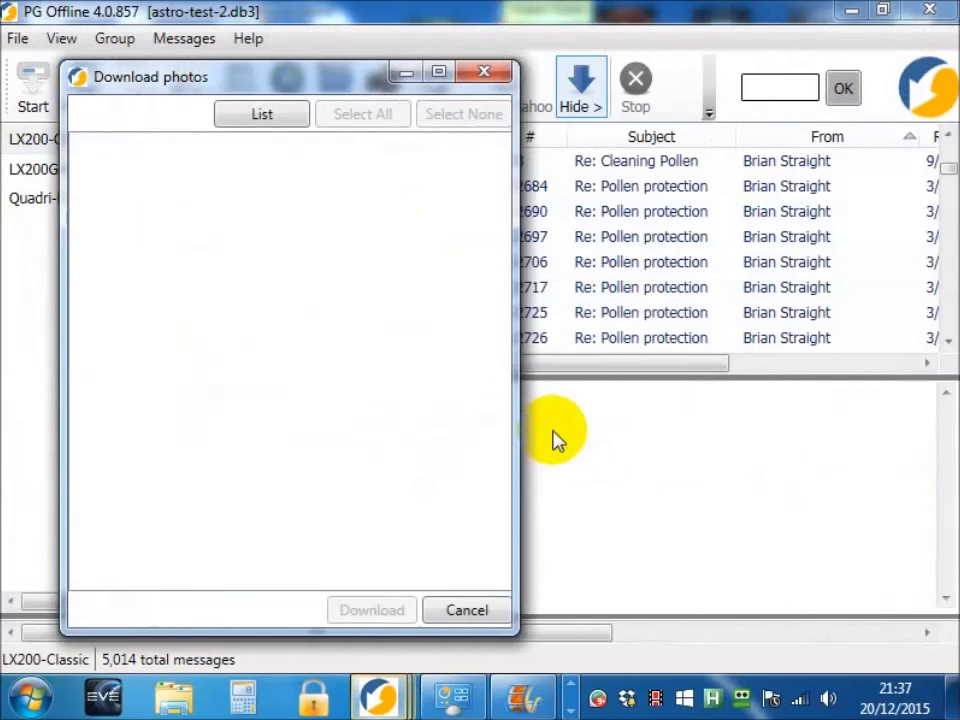
click(256, 120)
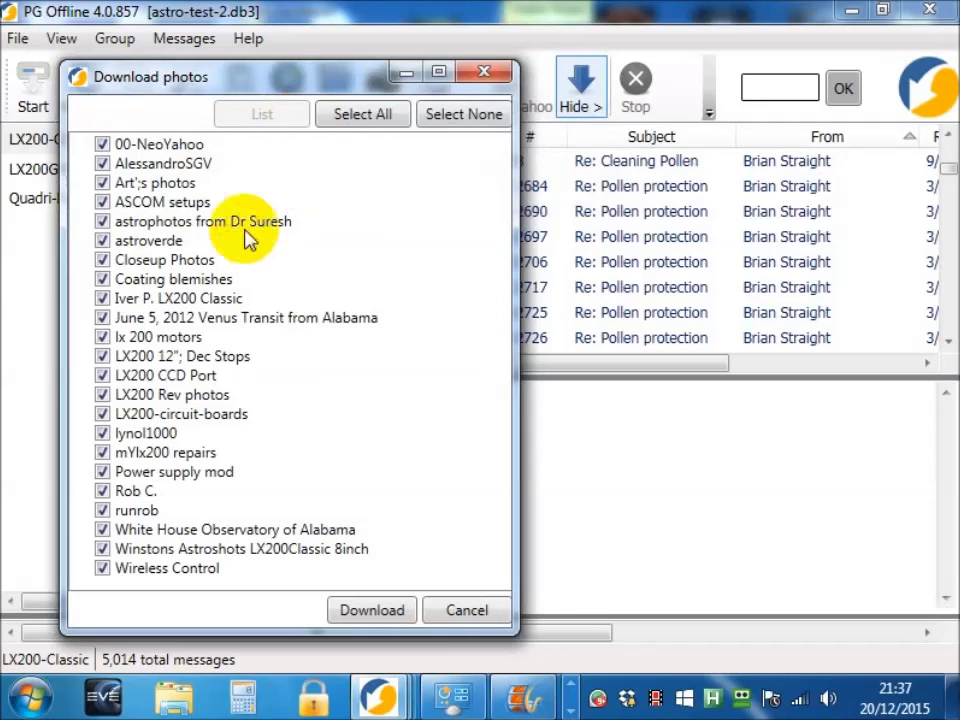
click(391, 611)
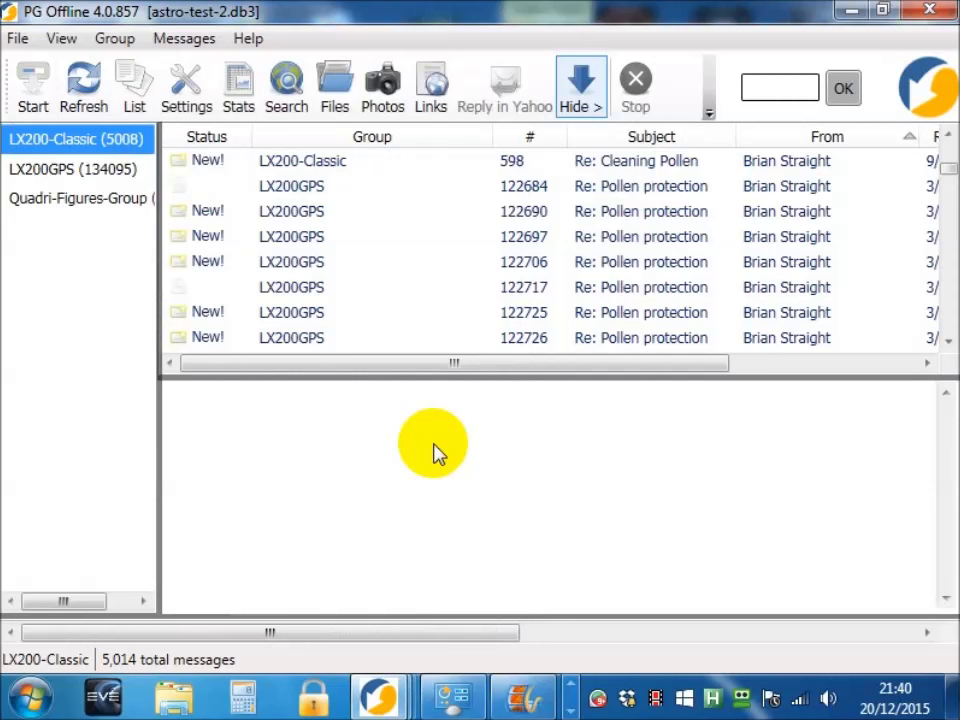
- Open the folder of downloaded LX200-Classic photo albums, look through it, and close it
click(380, 98)
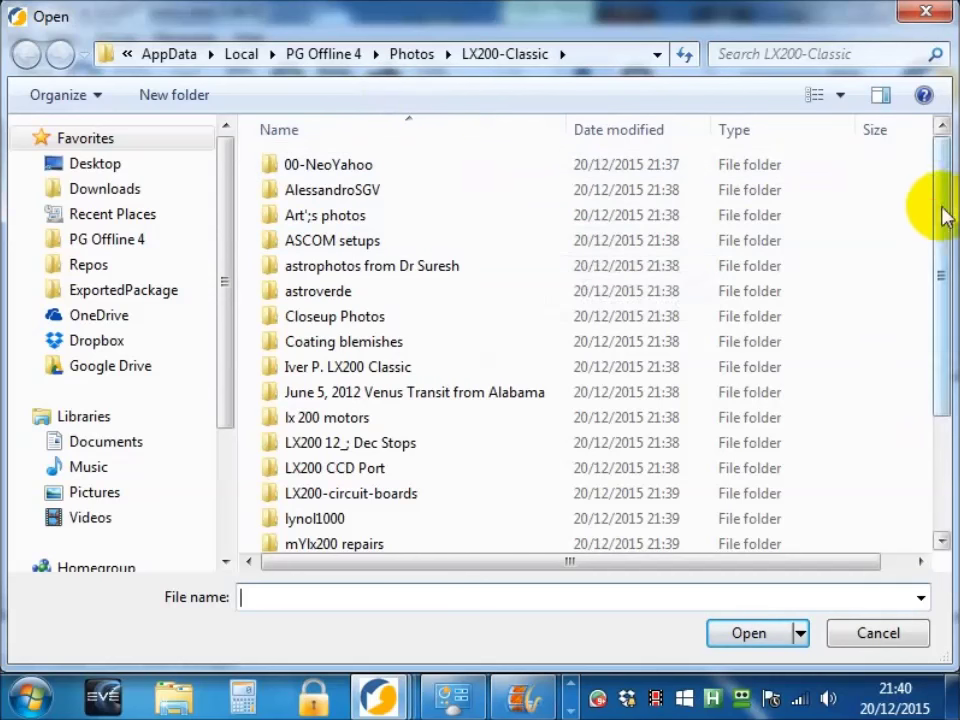
mouse_move(939, 208)
mouse_down()
mouse_move(930, 370)
mouse_move(943, 204)
mouse_up()
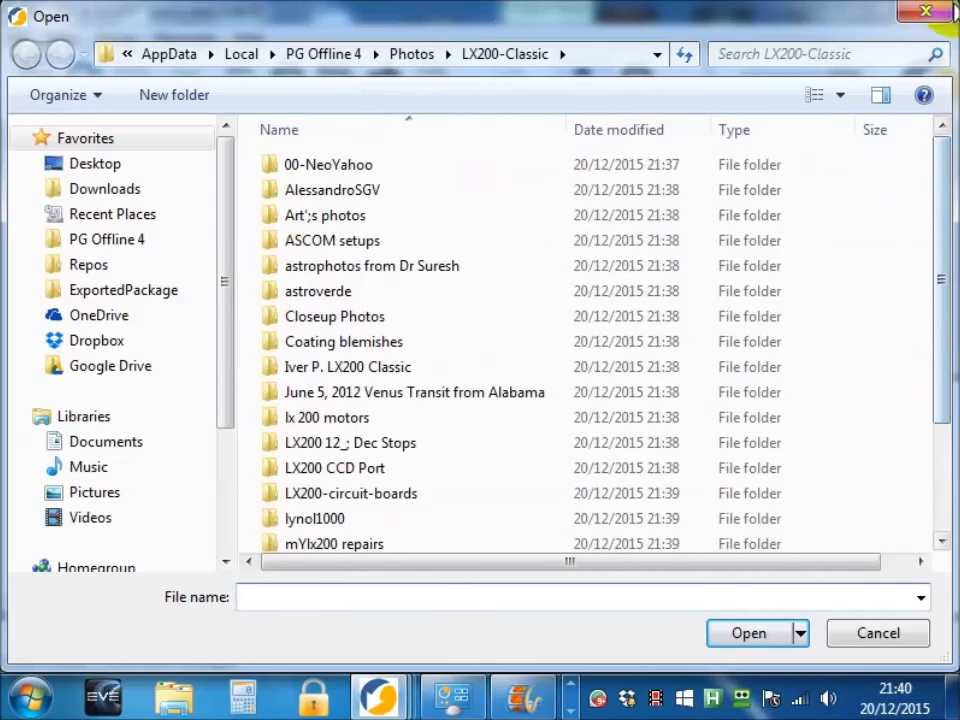
click(938, 18)
- List the links of the LX200-Classic group and download all of them
click(435, 92)
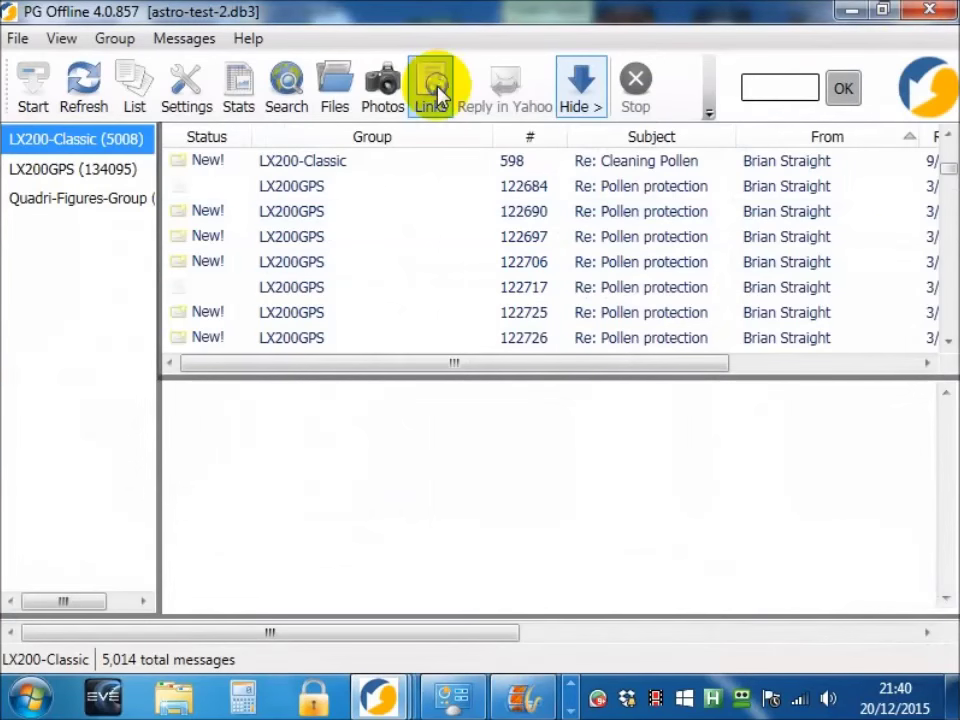
click(516, 440)
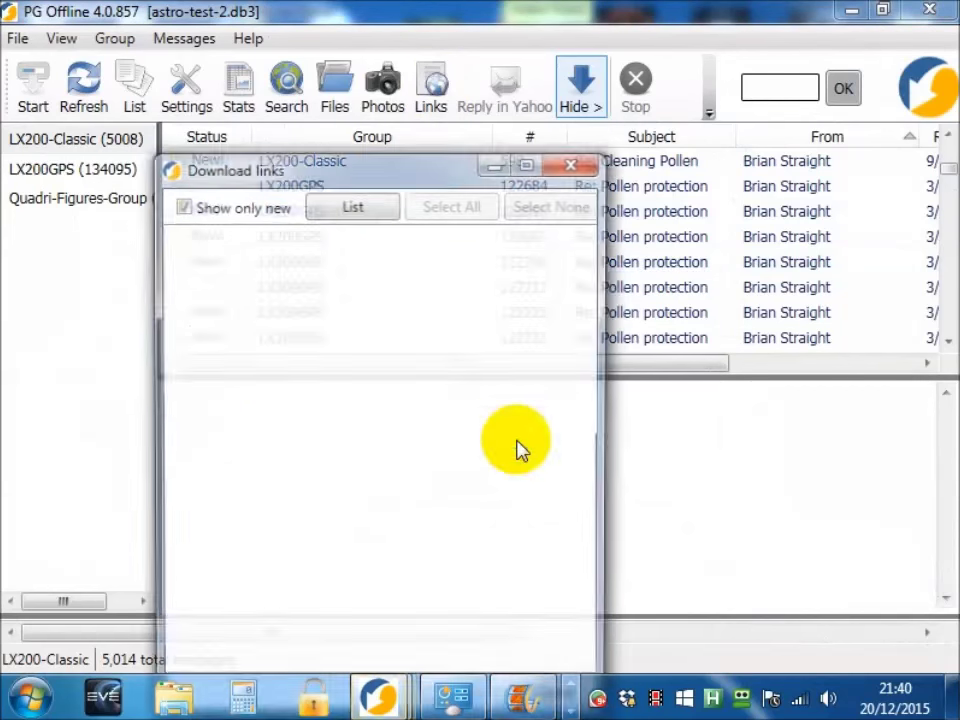
click(354, 206)
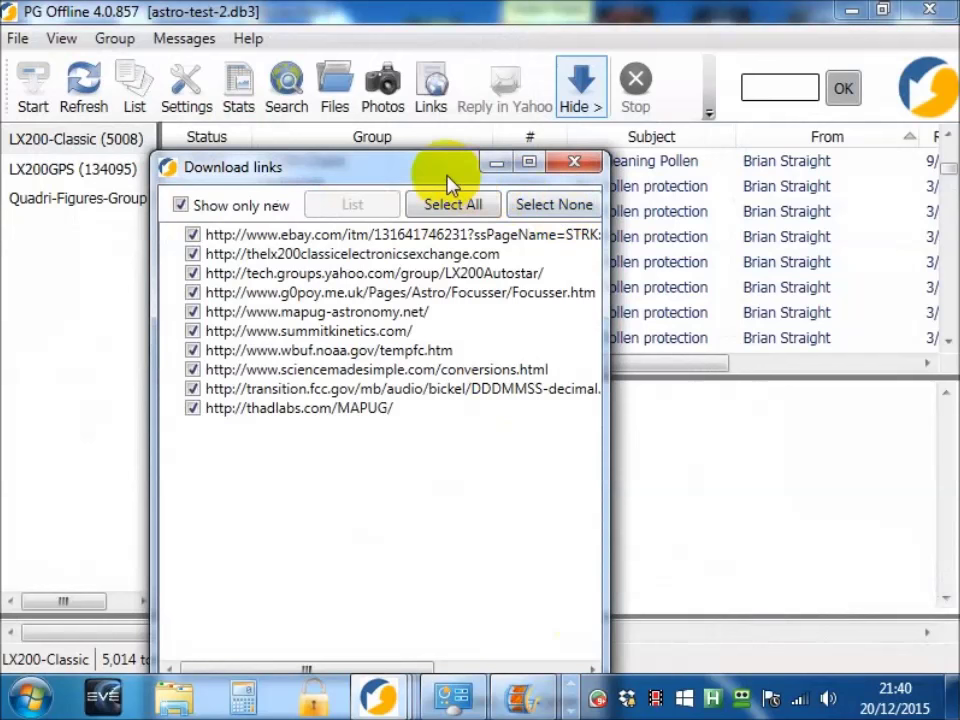
drag(446, 178, 425, 48)
click(474, 562)
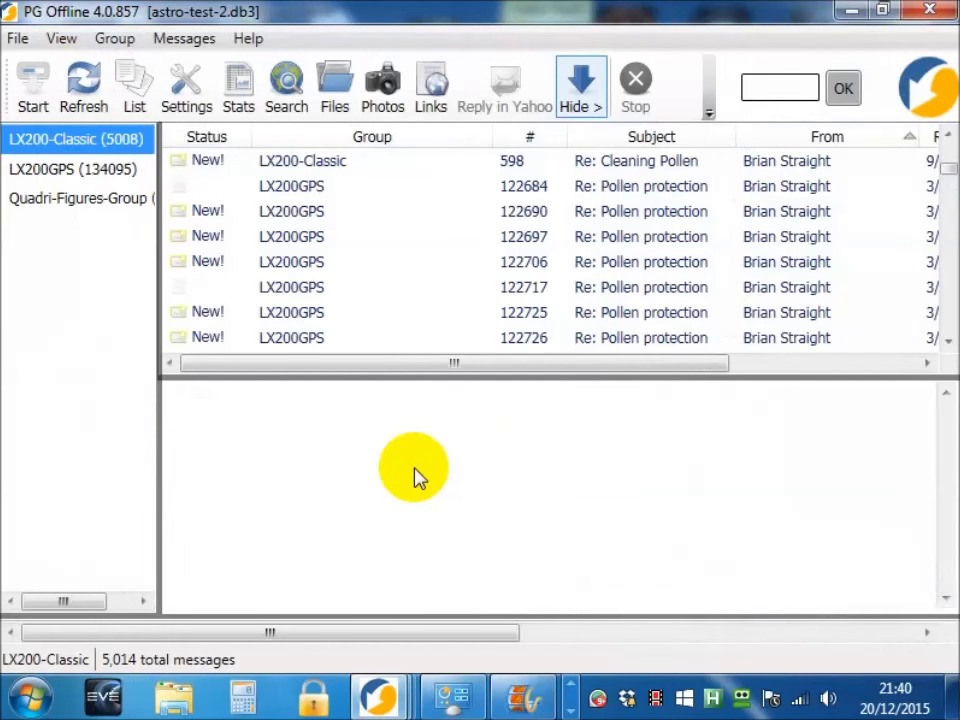
- View the downloaded LX200-Classic links and check the download commands available for the group
click(433, 106)
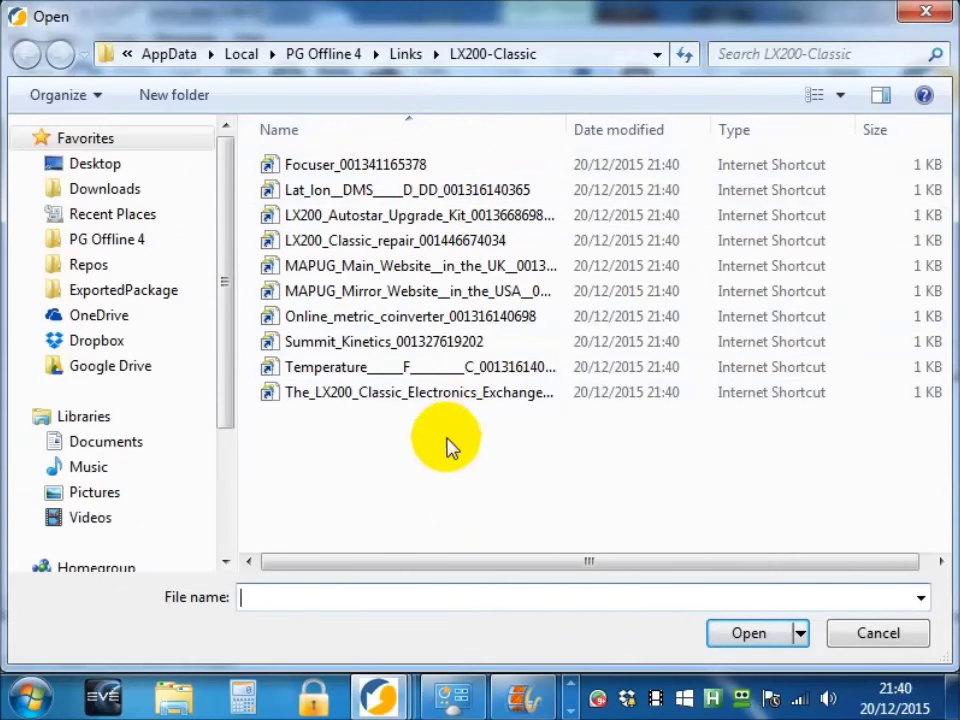
click(922, 14)
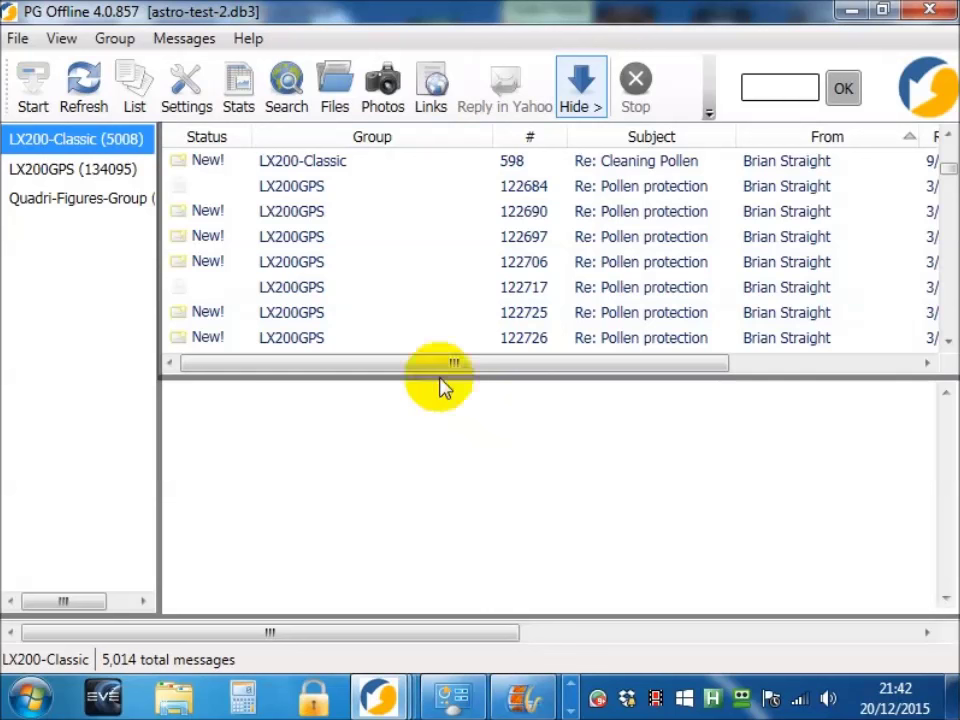
right_click(95, 145)
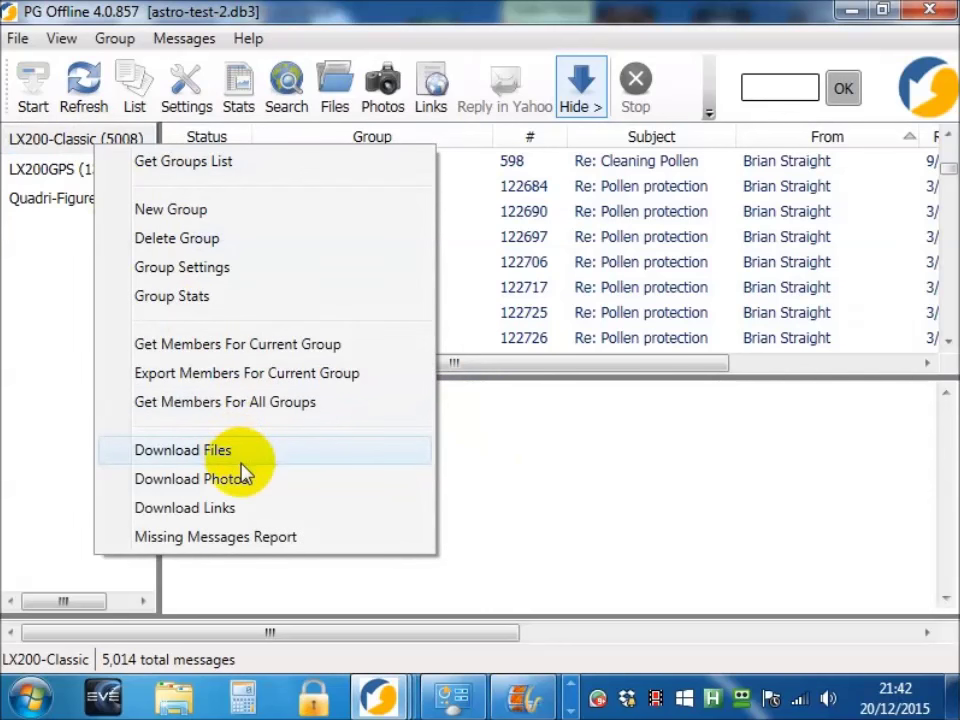
click(551, 476)
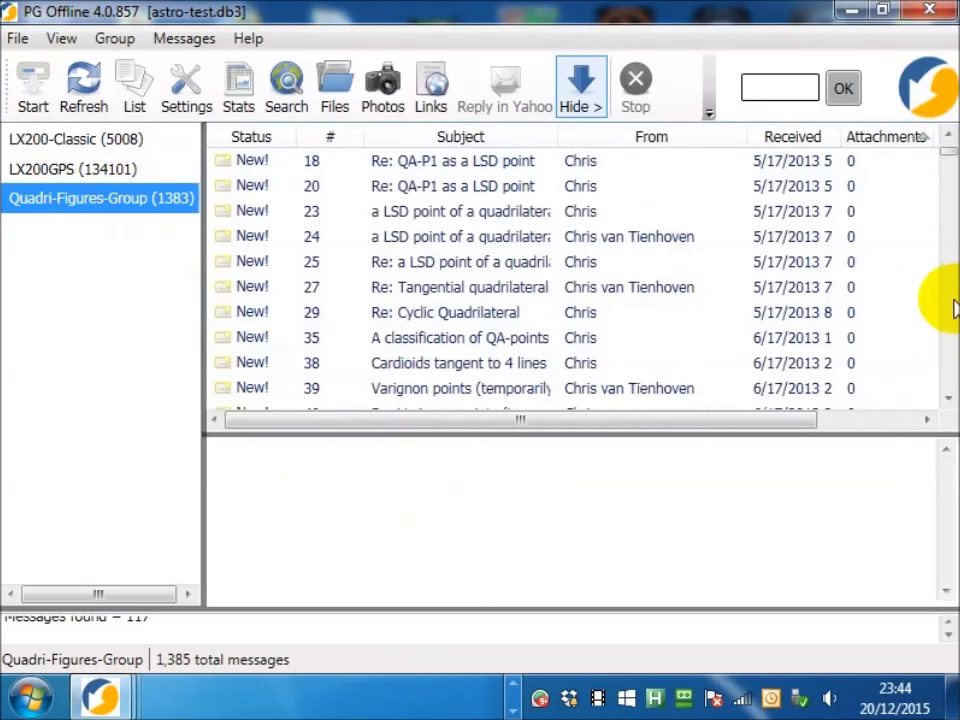
- Select message 1138 of Quadri-Figures-Group, then view its attachments Morleys Axes in an n-Line-1138.pdf and 6Line-7776-Morley-Axes-1138.pdf, closing each one
drag(943, 155, 943, 392)
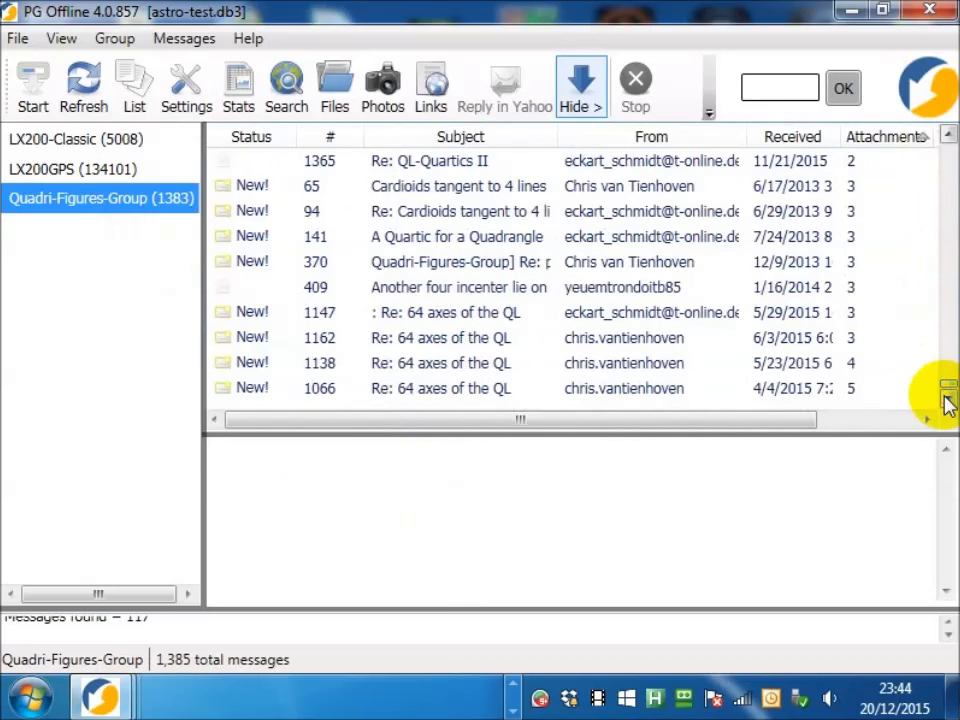
click(816, 366)
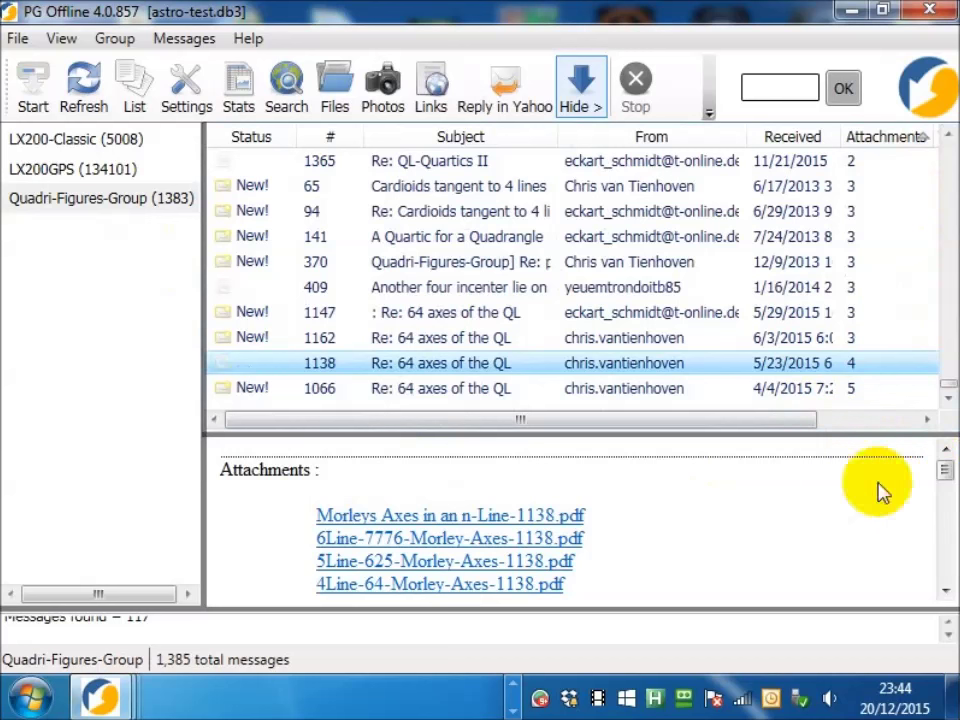
click(521, 516)
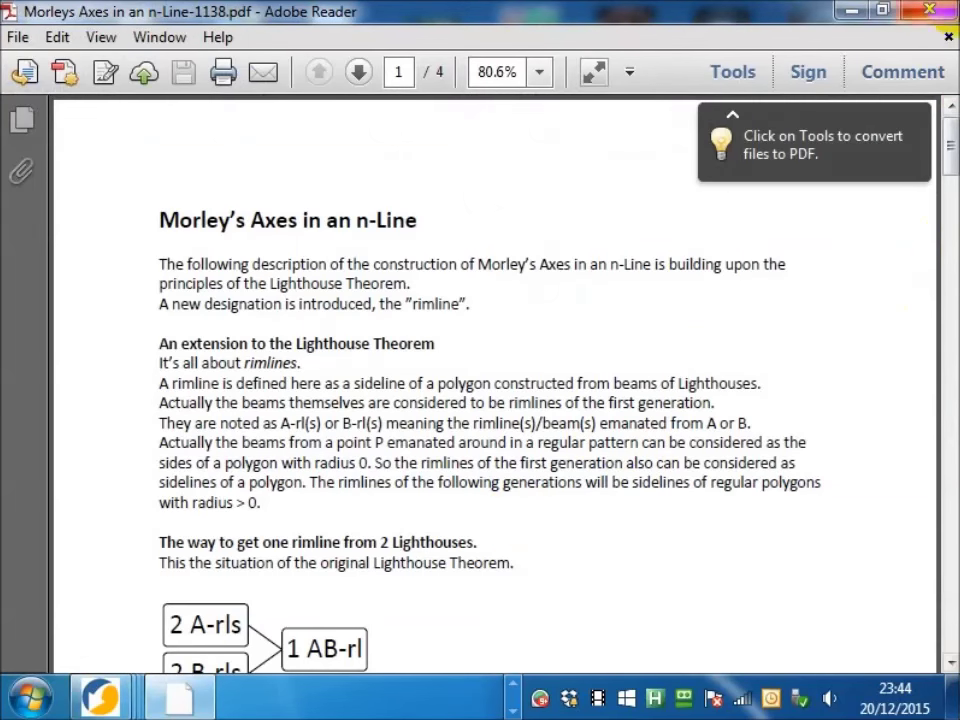
click(929, 9)
click(524, 540)
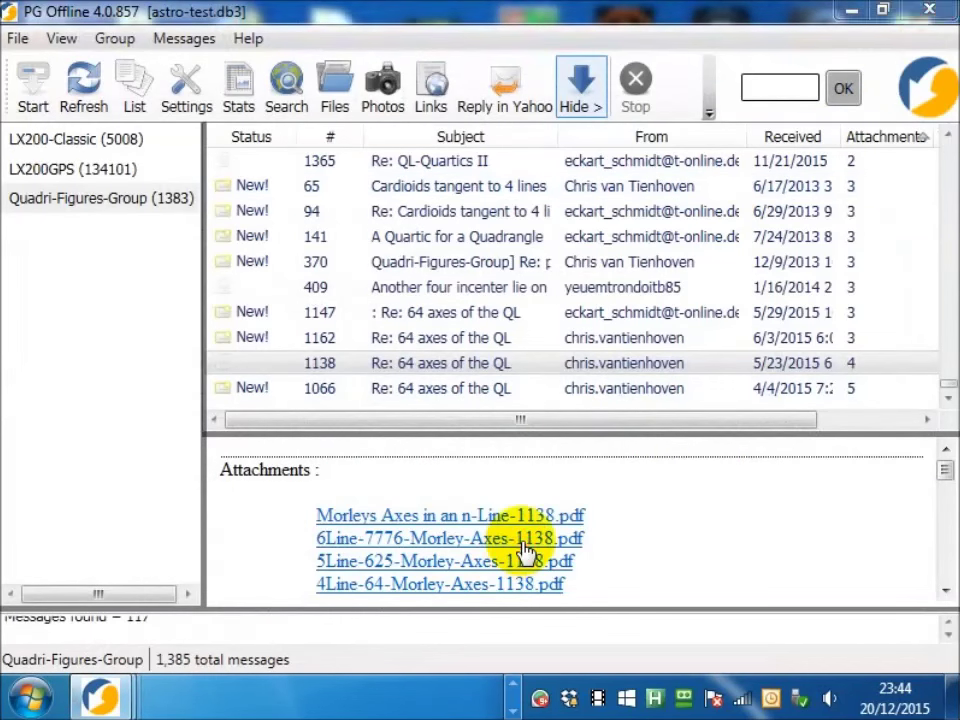
click(931, 10)
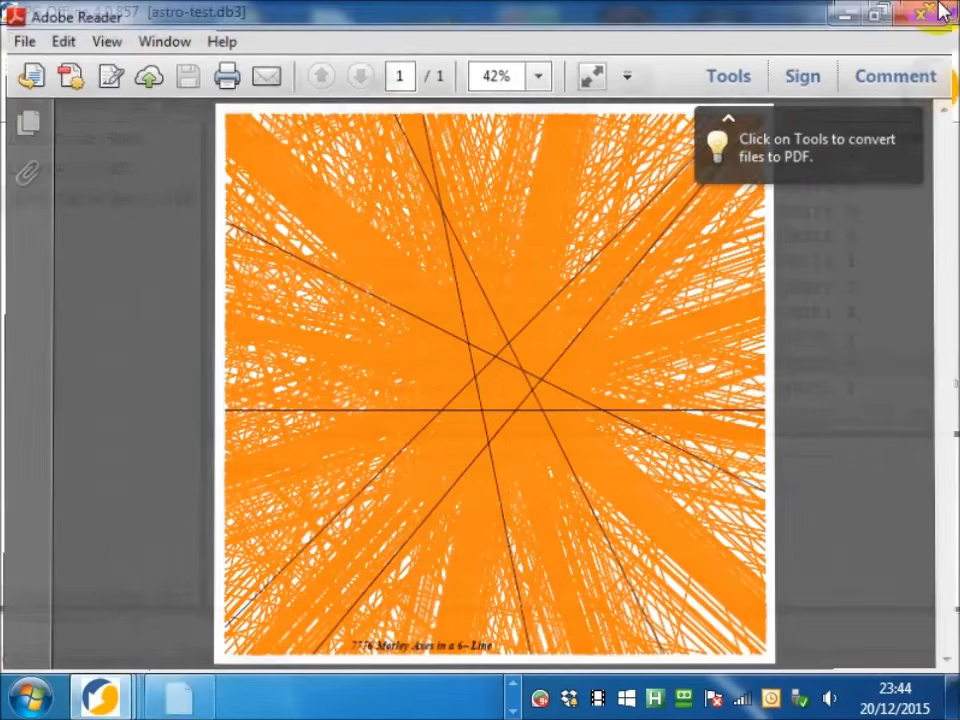
- Show message 1138 in the full screen view and open its attachment 4Line-64-Morley-Axes-1138.pdf from there
double_click(472, 360)
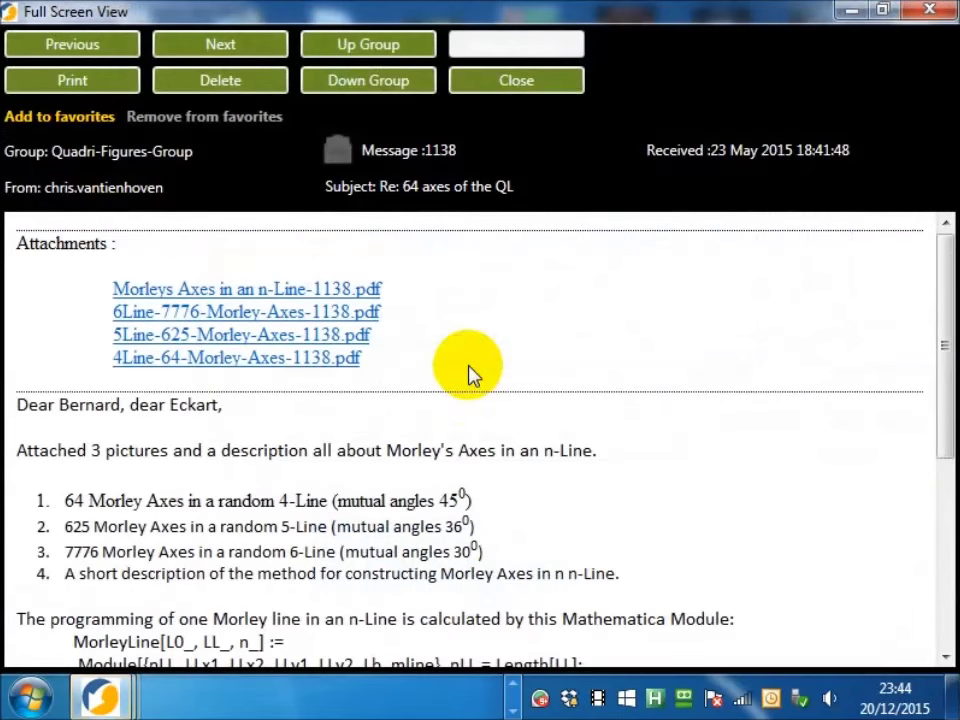
mouse_move(945, 260)
mouse_down()
mouse_move(943, 471)
mouse_move(943, 246)
mouse_up()
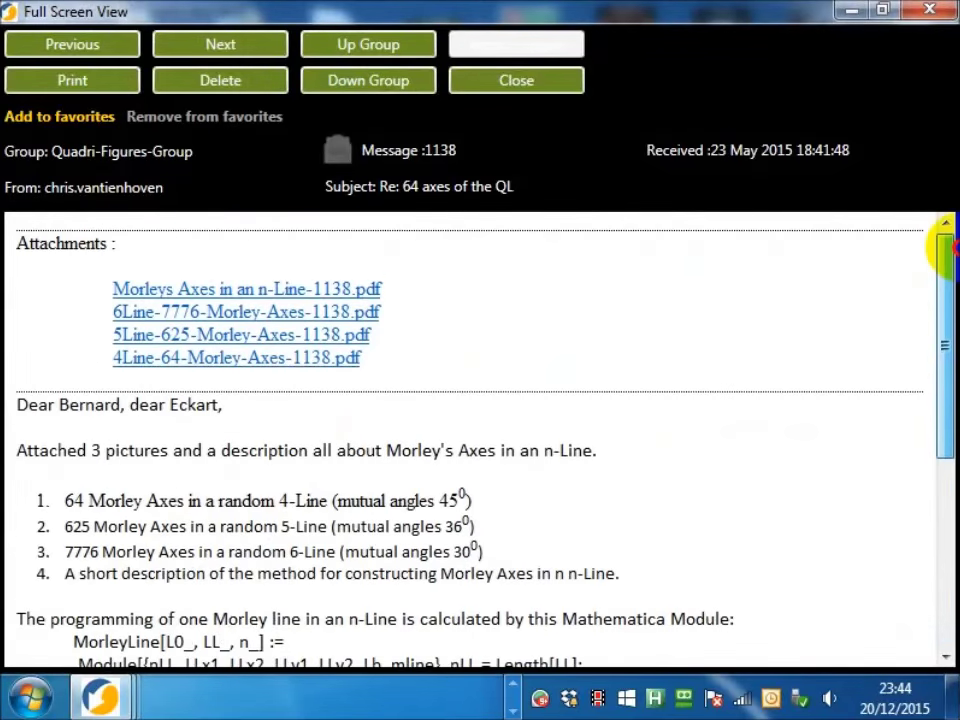
click(345, 358)
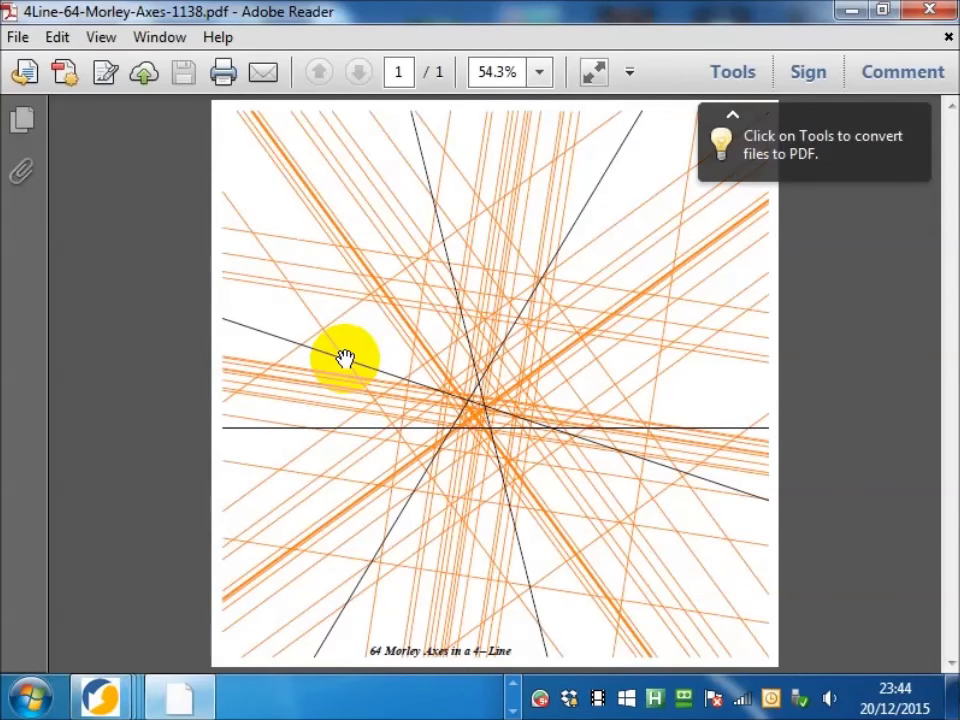